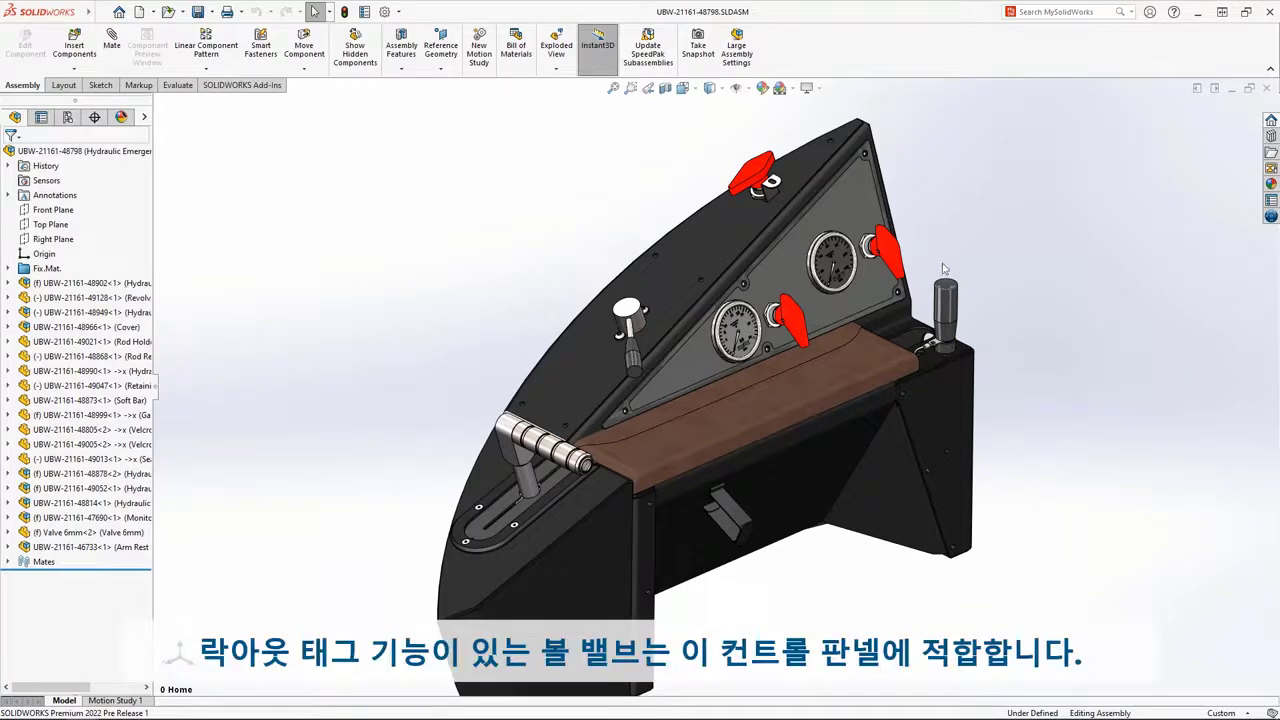
Open the red-handled Valve 6mm component as its own part and review the bodies listed under Solid Bodies.
click(747, 181)
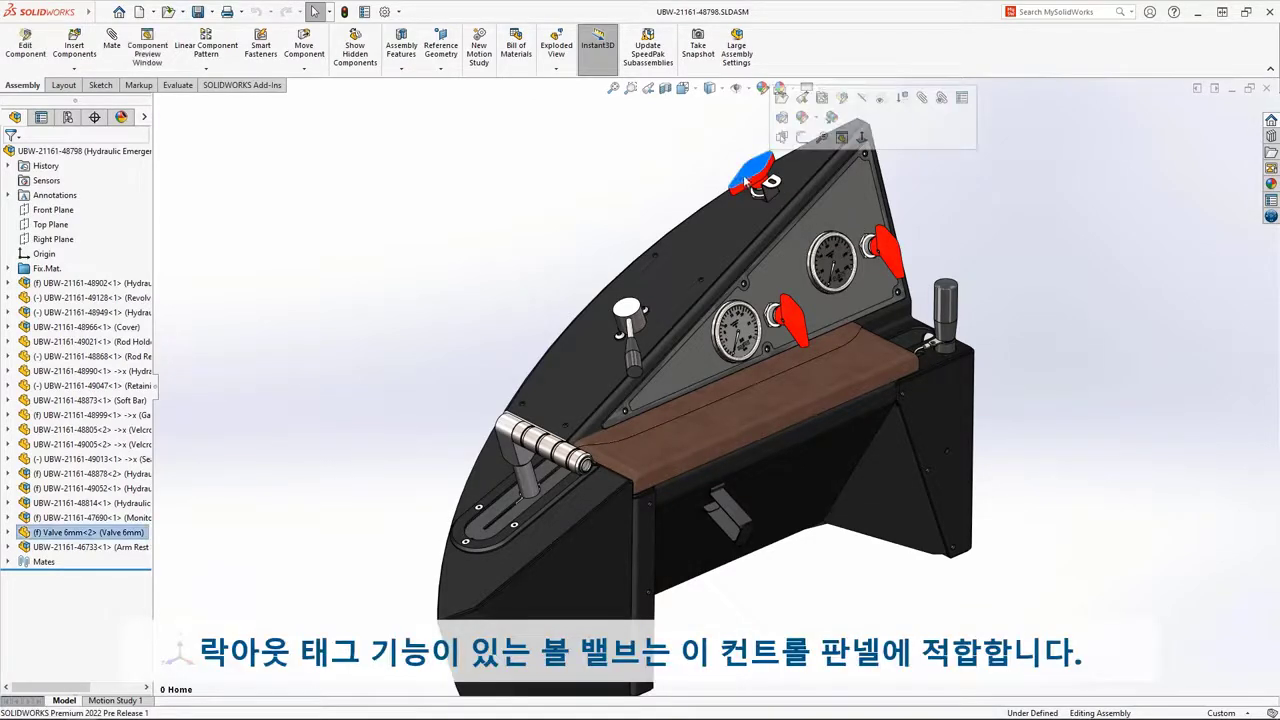
click(780, 97)
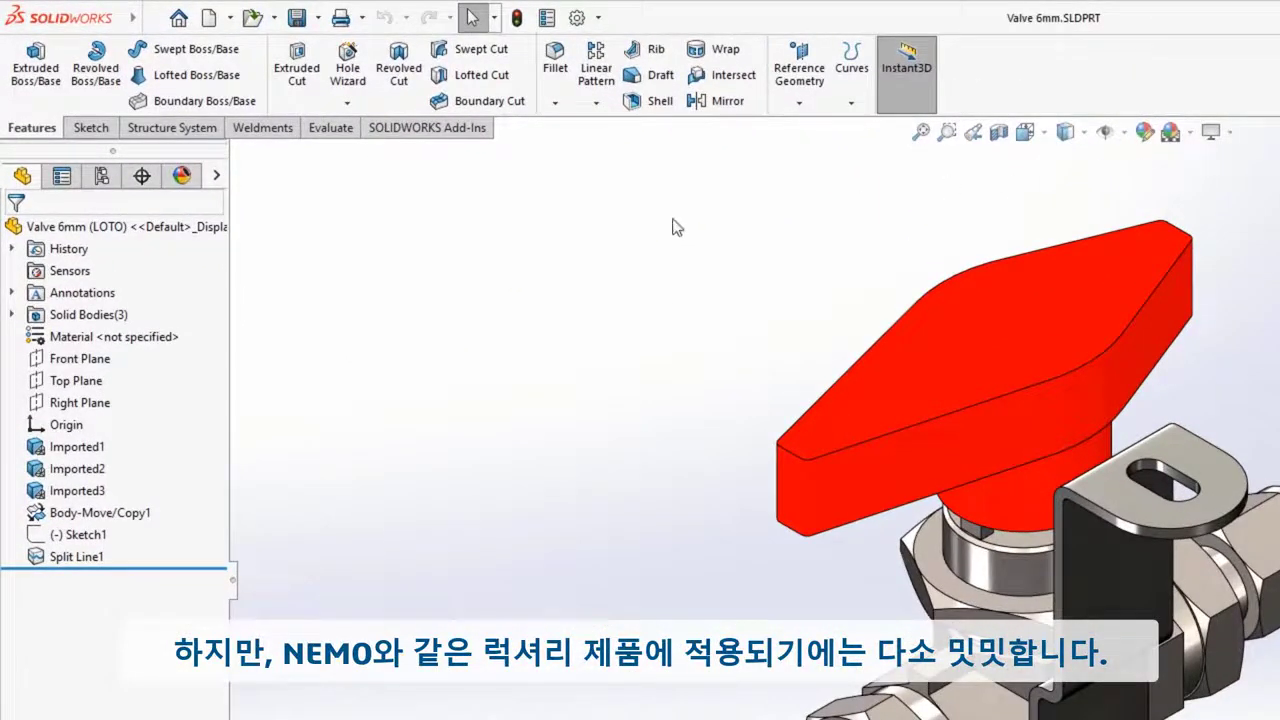
click(12, 315)
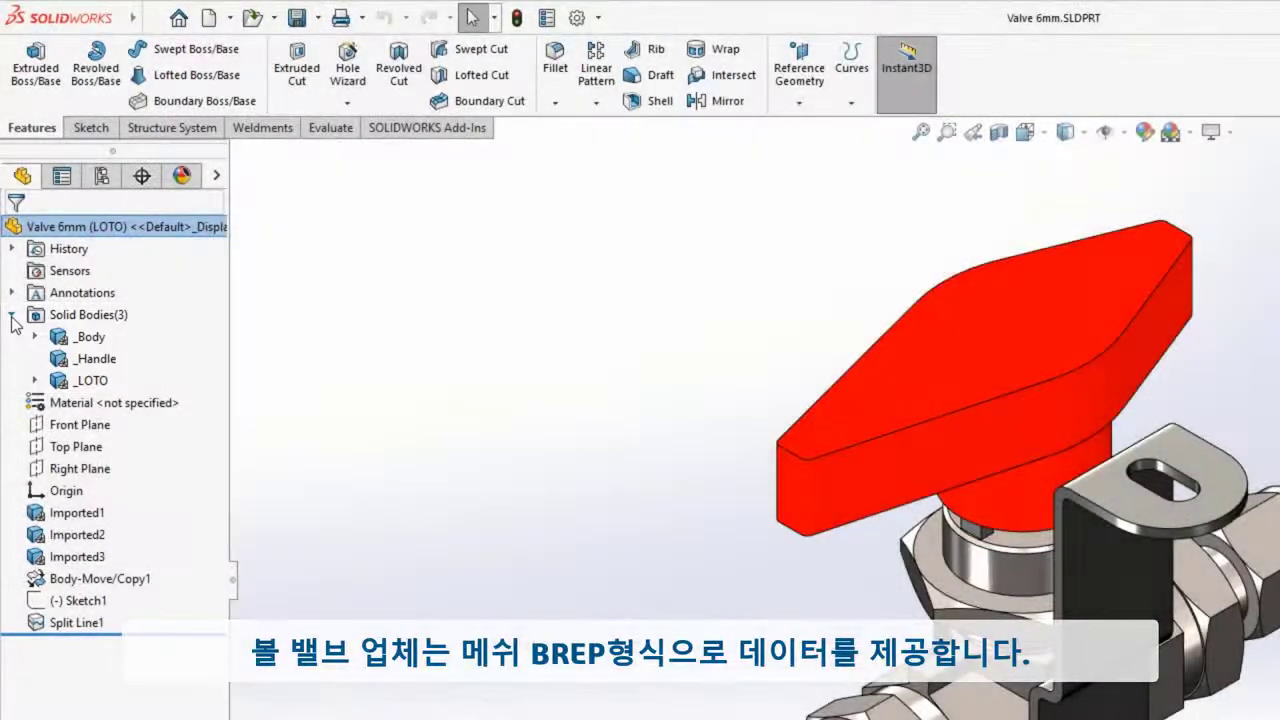
click(12, 315)
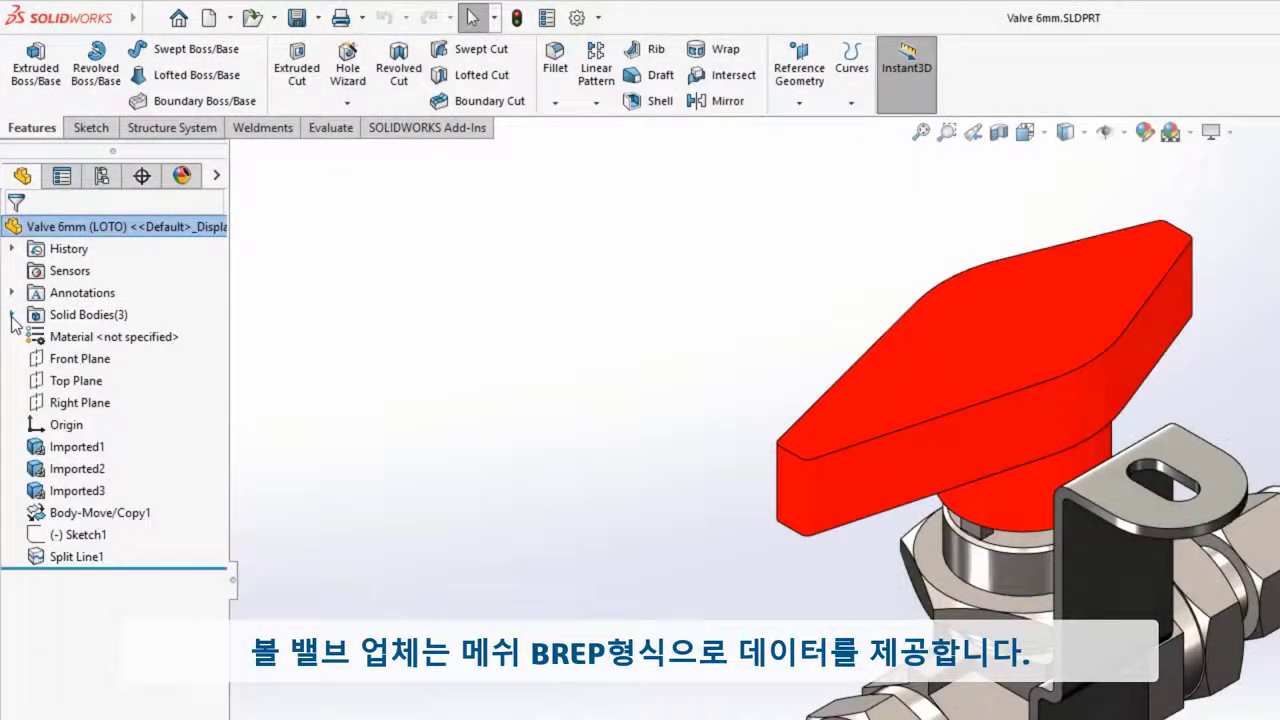
Chamfer the outer edge of the red handle's top face by 1 mm at 45 degrees.
click(896, 431)
click(1080, 369)
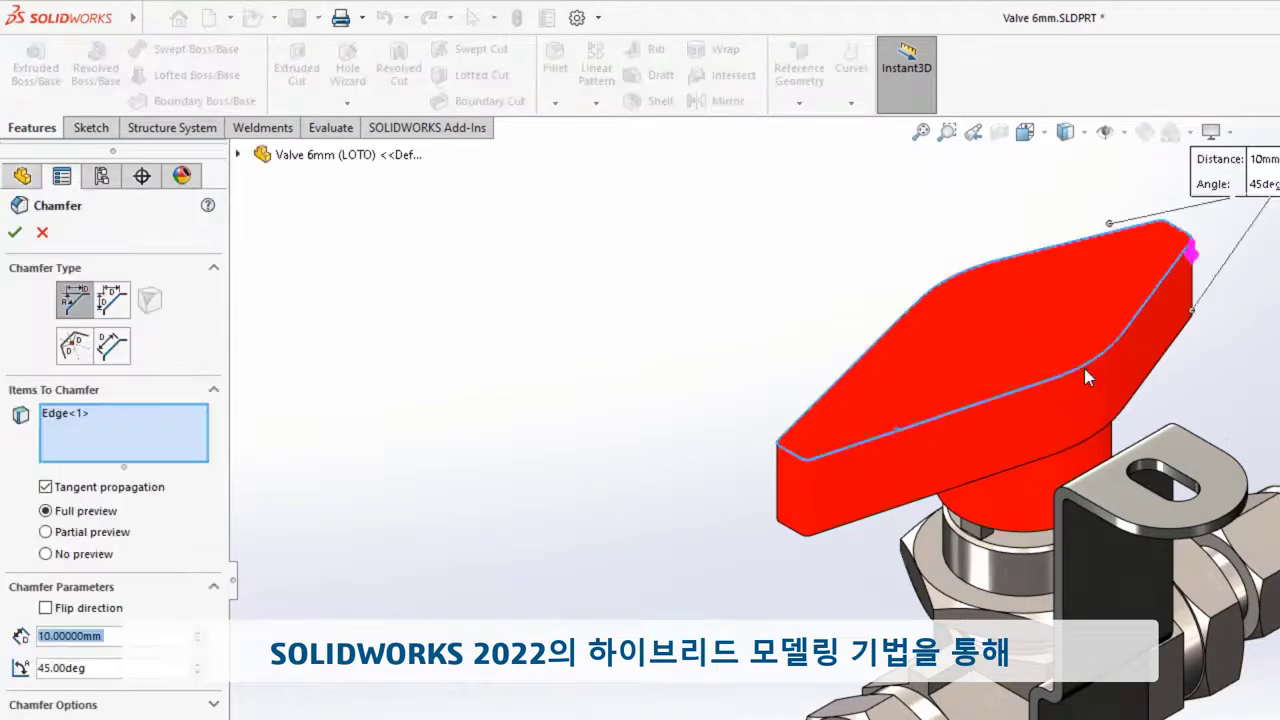
text(1)
key(Return)
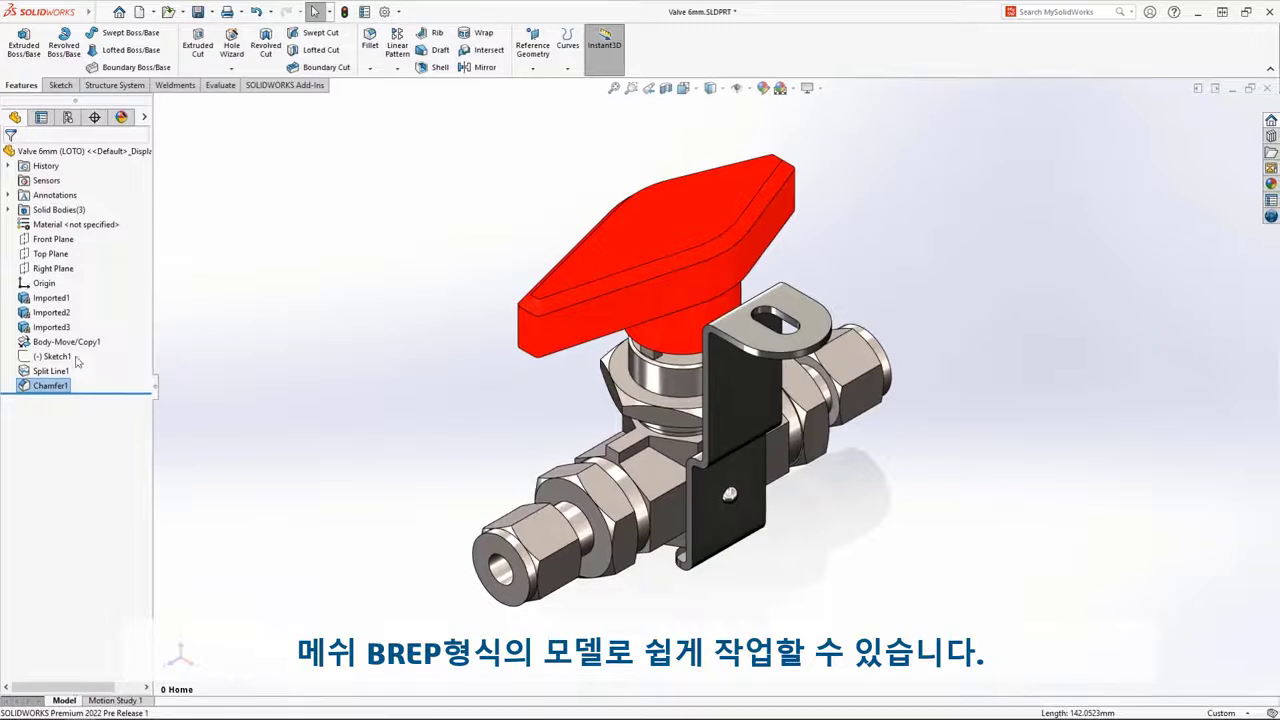
Extrude the existing logo profile in Sketch1 as a raised boss on the handle's top face.
click(75, 358)
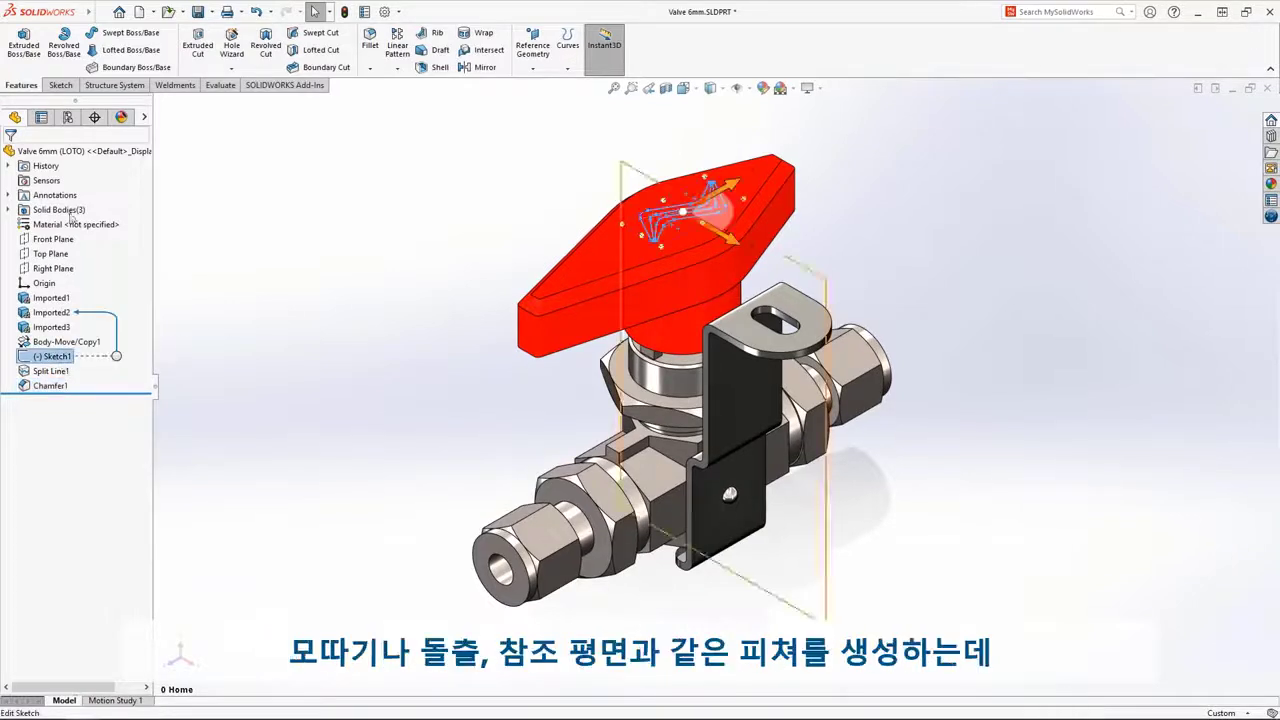
click(32, 72)
key(Return)
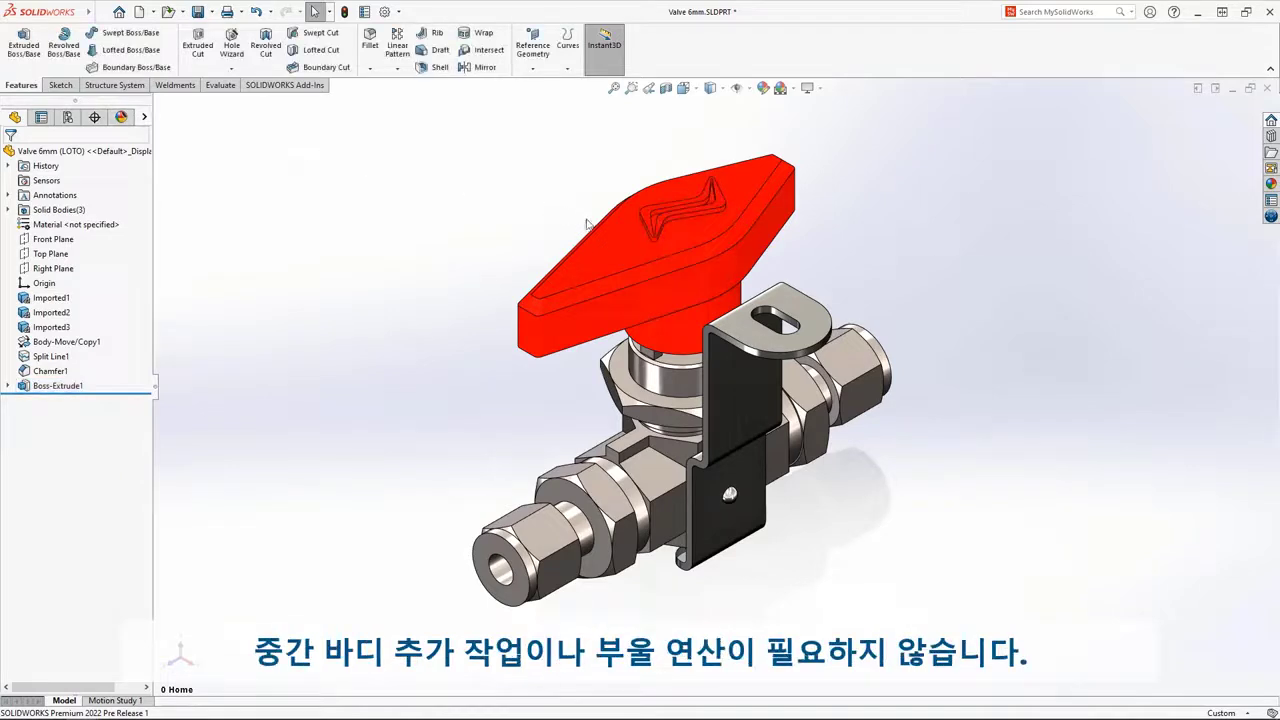
Create a reference plane from the top face of the red handle.
click(619, 243)
click(543, 74)
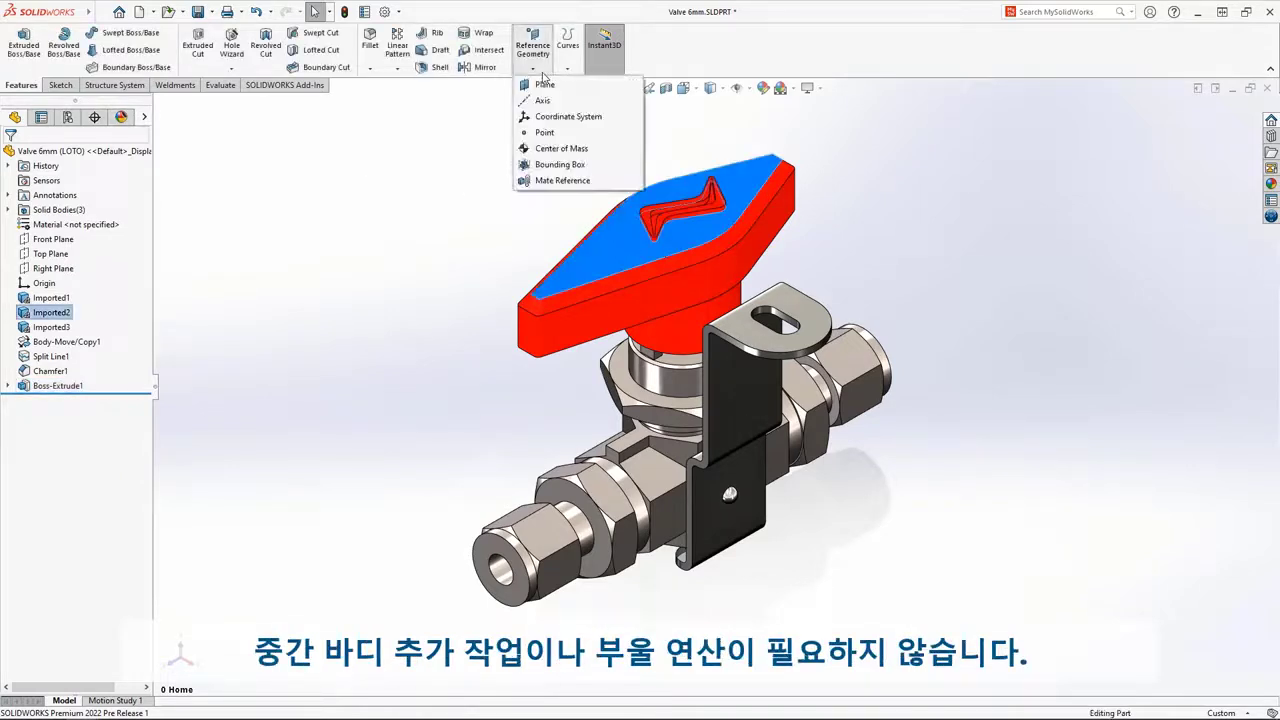
click(544, 84)
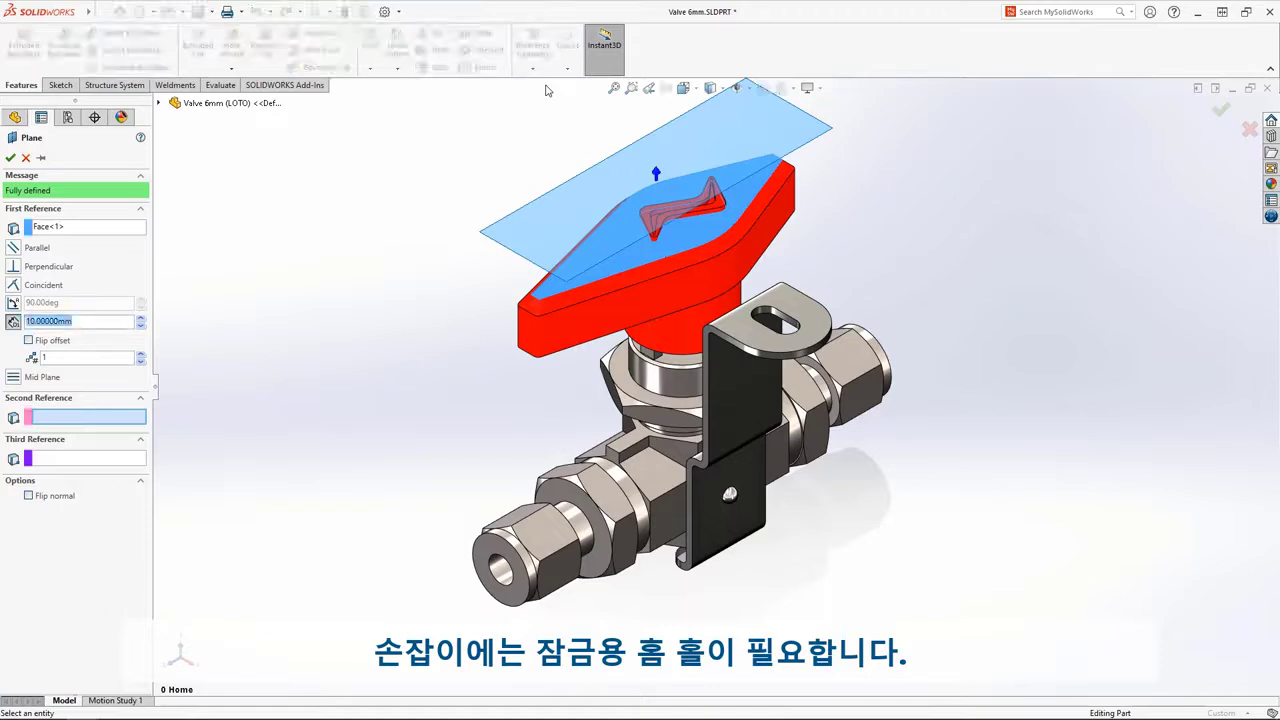
key(Return)
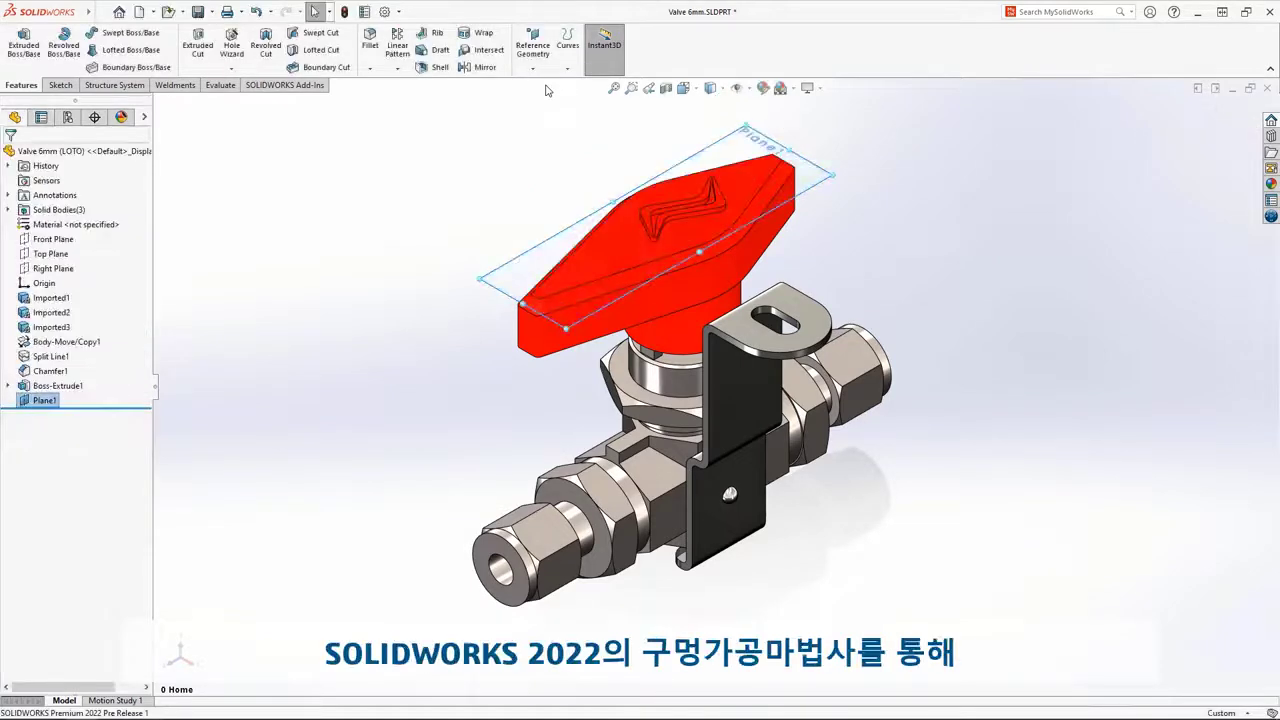
Cut an ANSI Metric Ø5.0 dowel slot, 10 mm long and up to next, near one end of the handle's top face, rotating it 90 degrees.
click(244, 60)
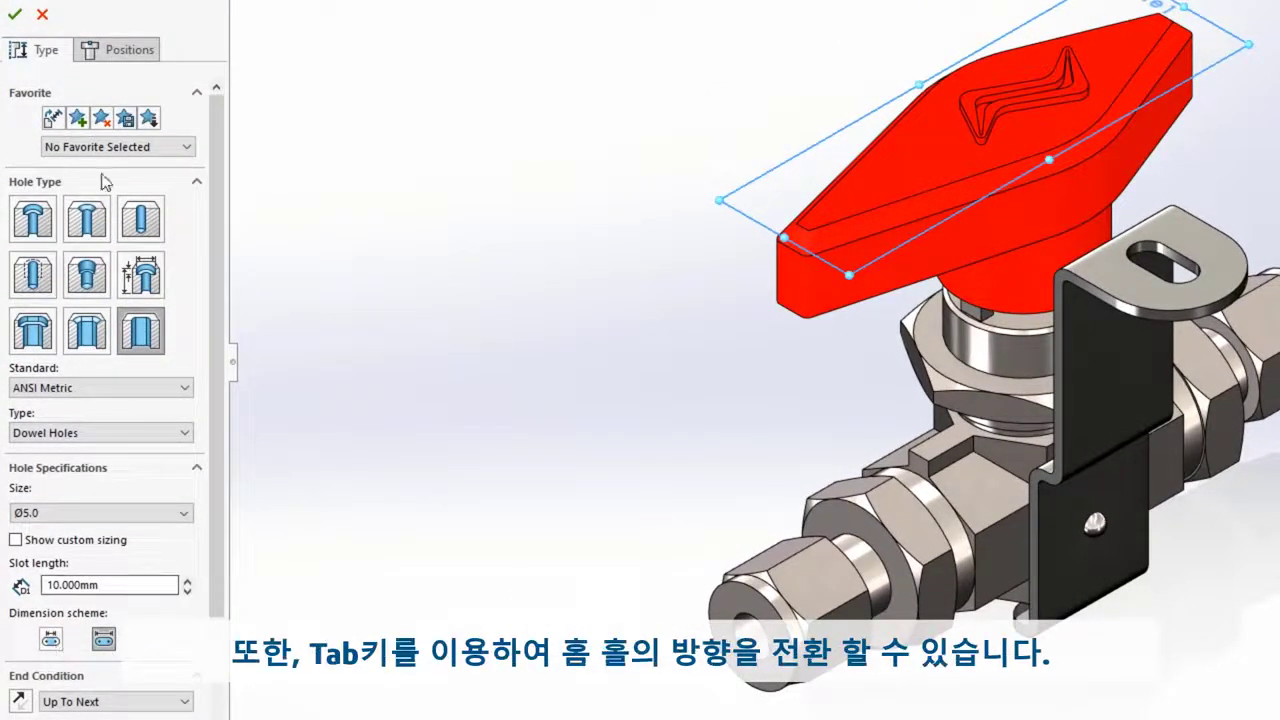
click(120, 49)
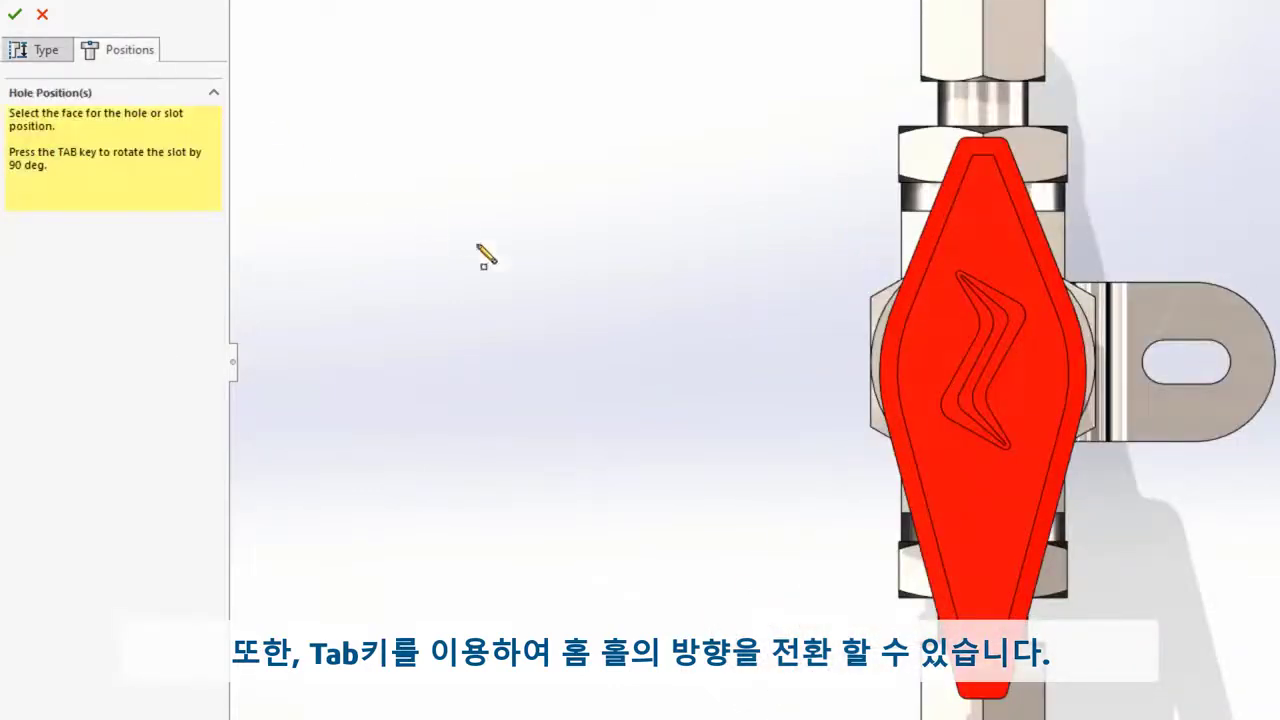
key(Tab)
click(986, 540)
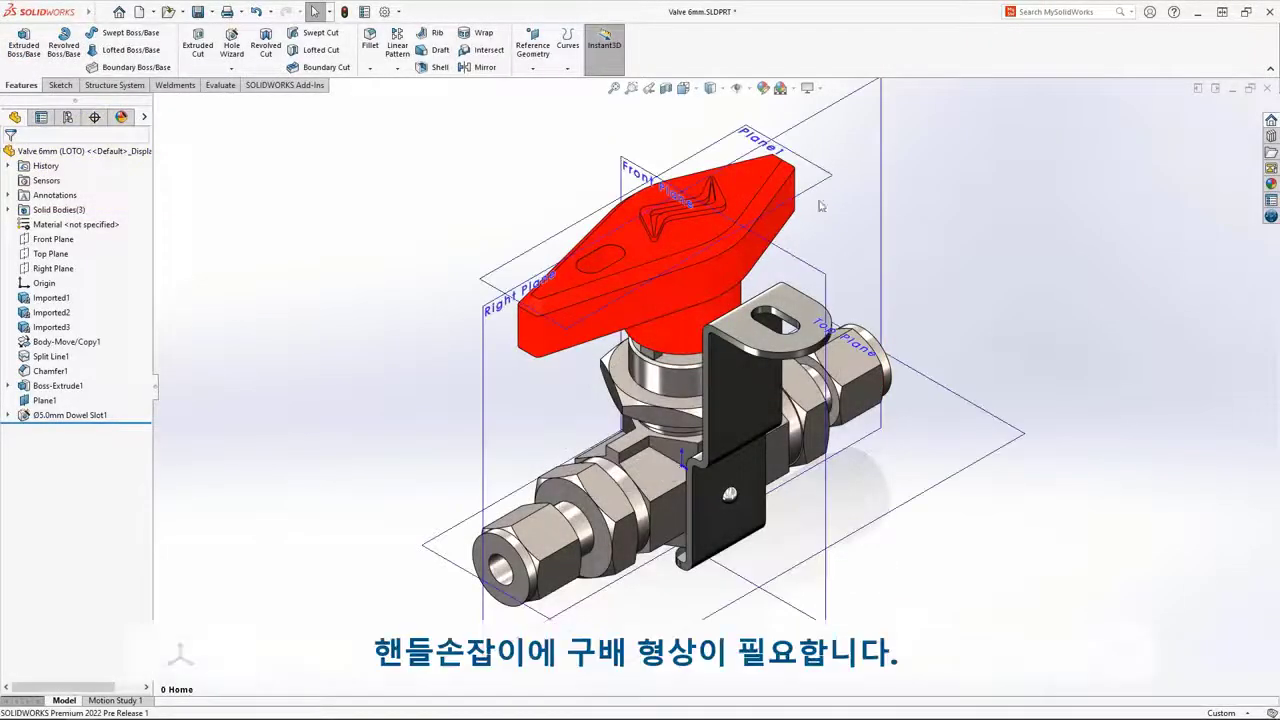
Create an offset copy of Plane1 below it through the handle's sides, and use it to split the side faces.
click(830, 183)
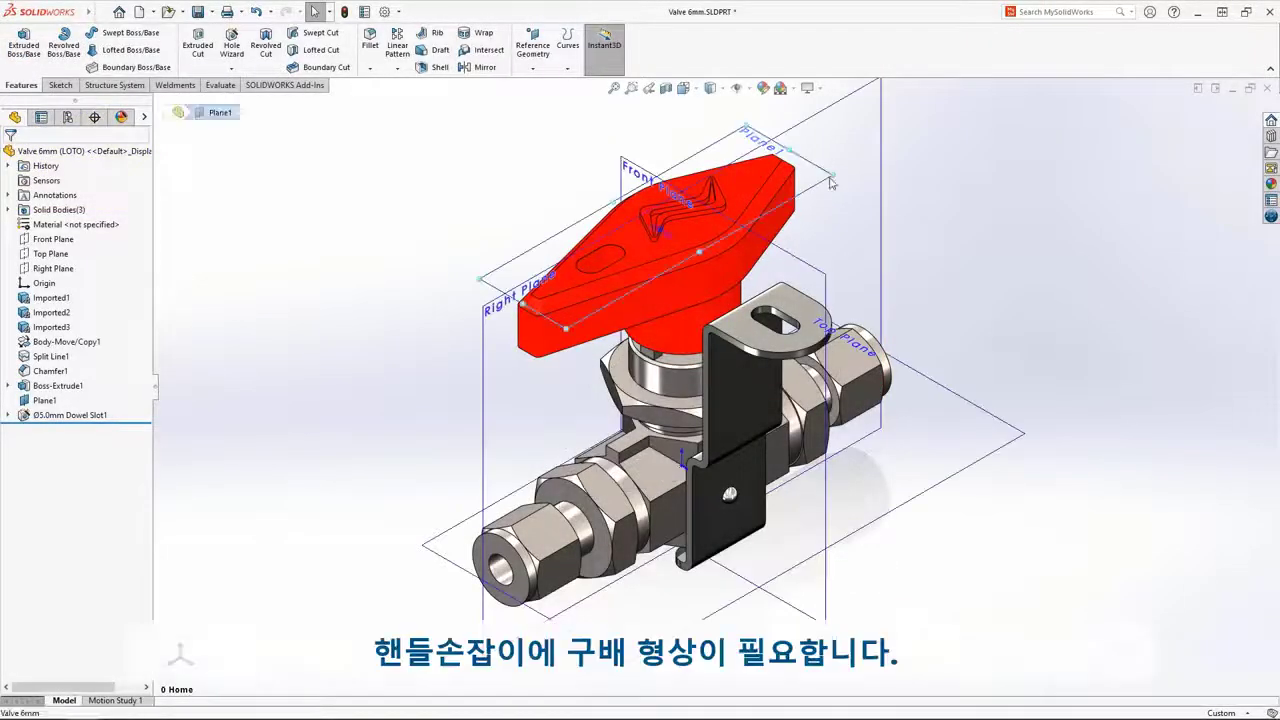
ctrl+drag(830, 183, 833, 232)
key(s)
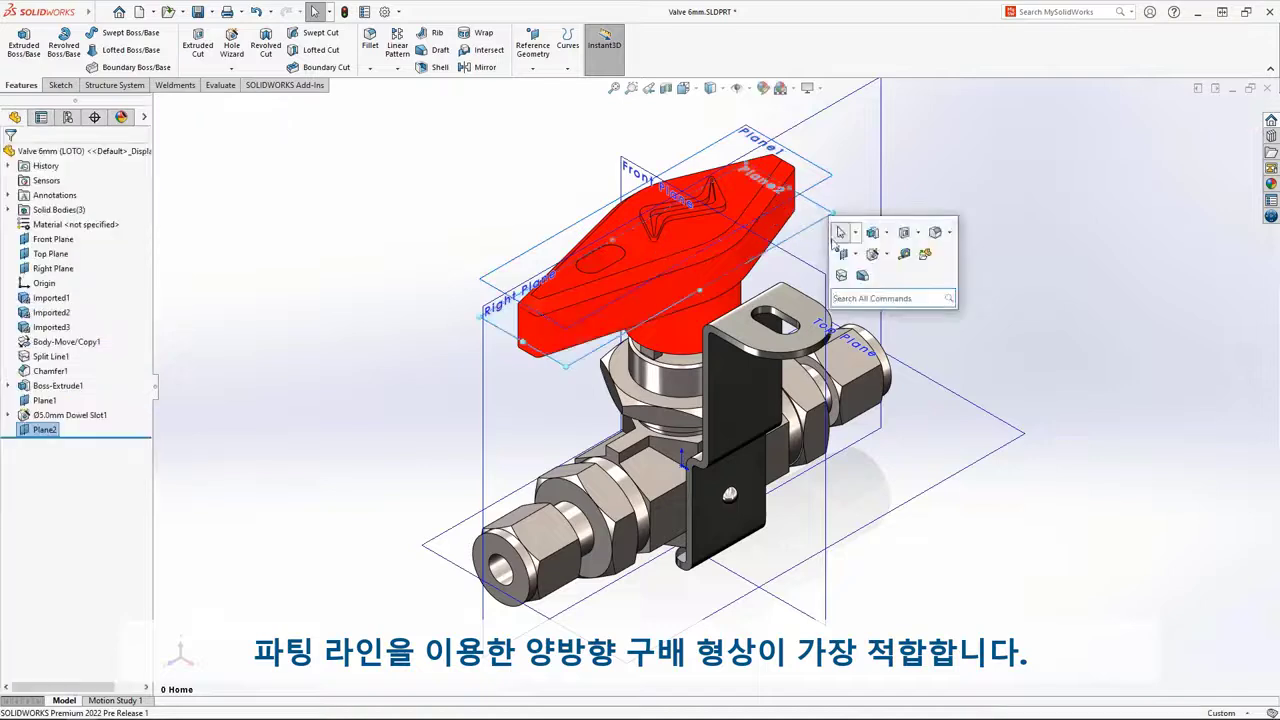
click(843, 254)
click(792, 222)
key(Return)
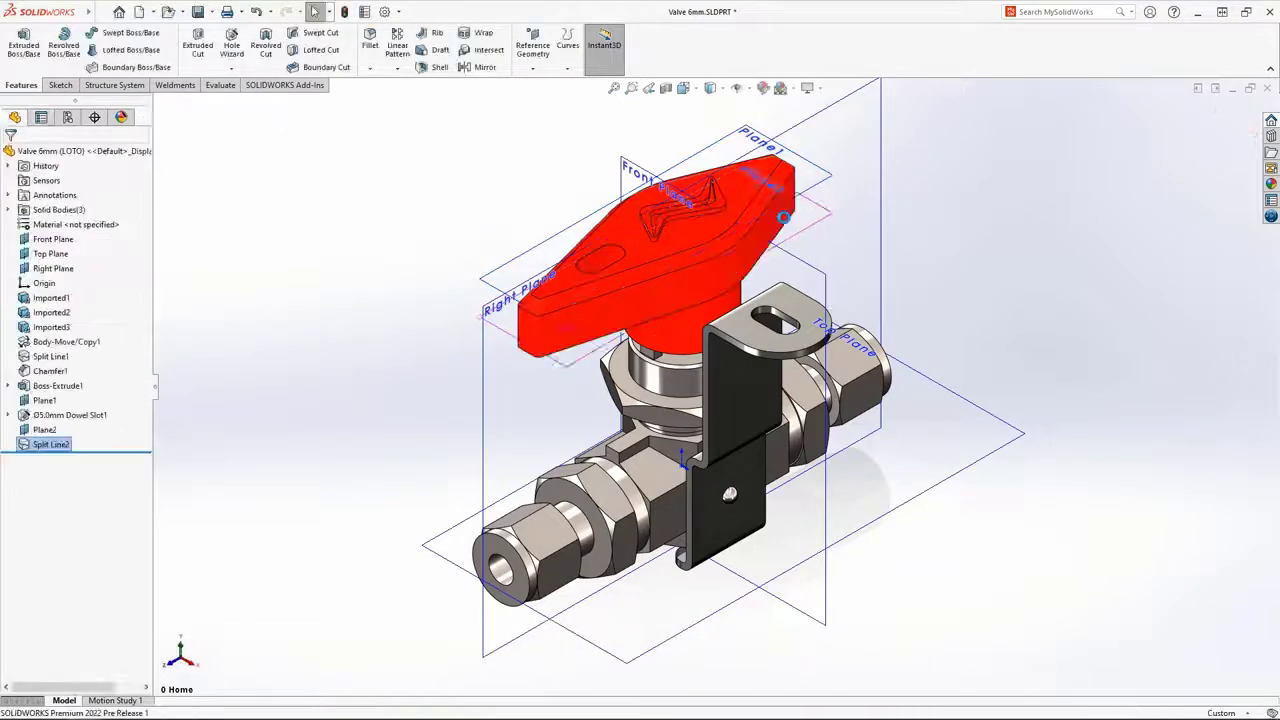
Draft the handle's sides from the split parting line with the top face as pull direction, using 6° for direction 1 and 3° for direction 2.
key(s)
click(806, 238)
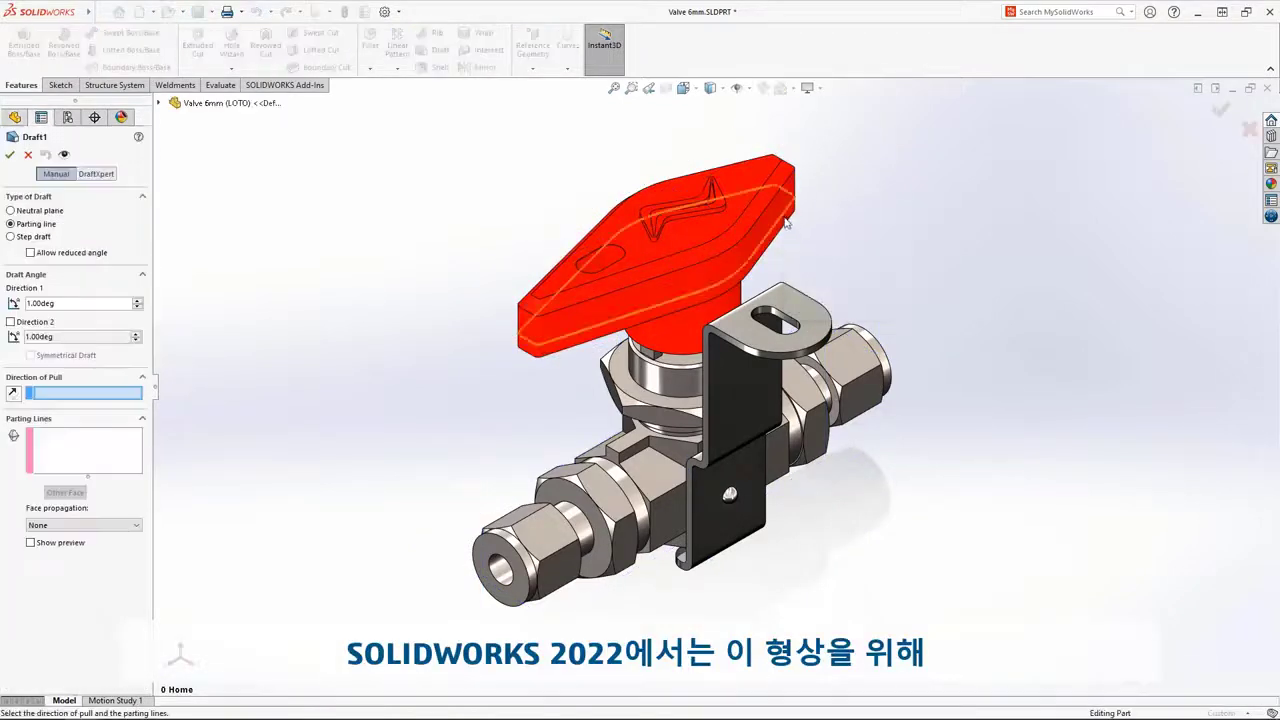
click(762, 188)
click(783, 223)
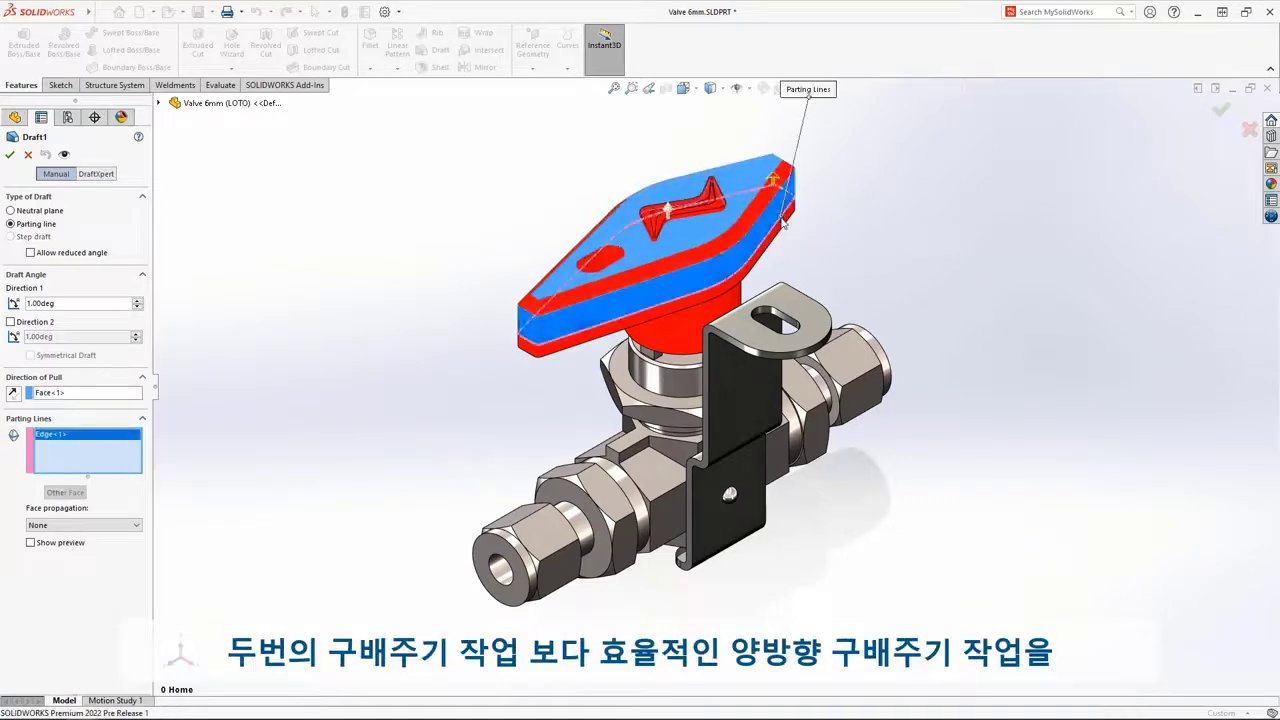
click(140, 301)
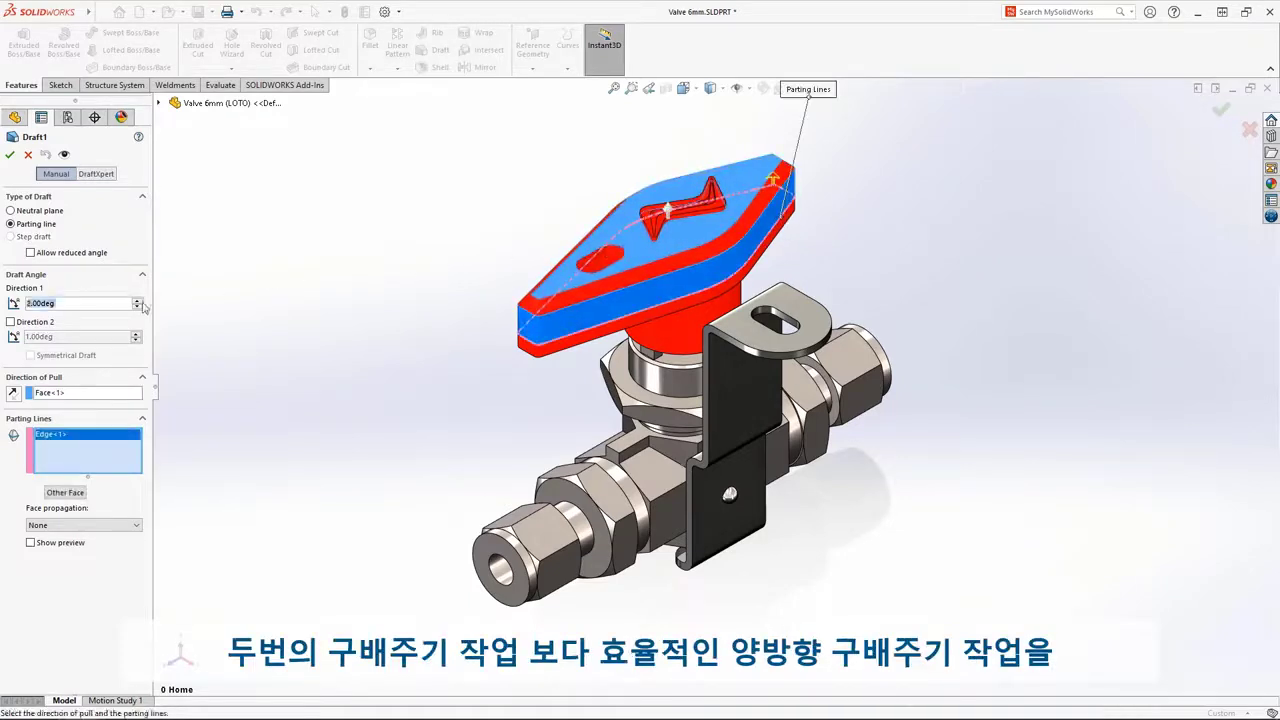
click(140, 301)
click(140, 301)
click(51, 324)
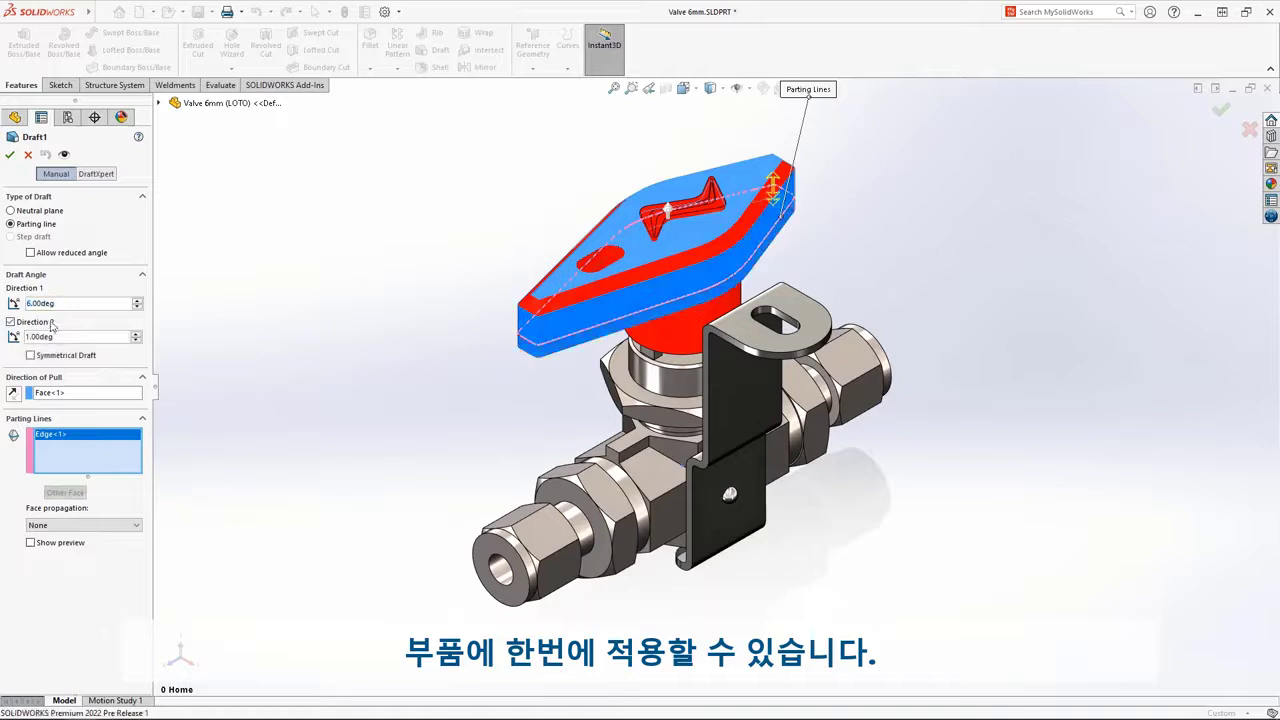
click(138, 334)
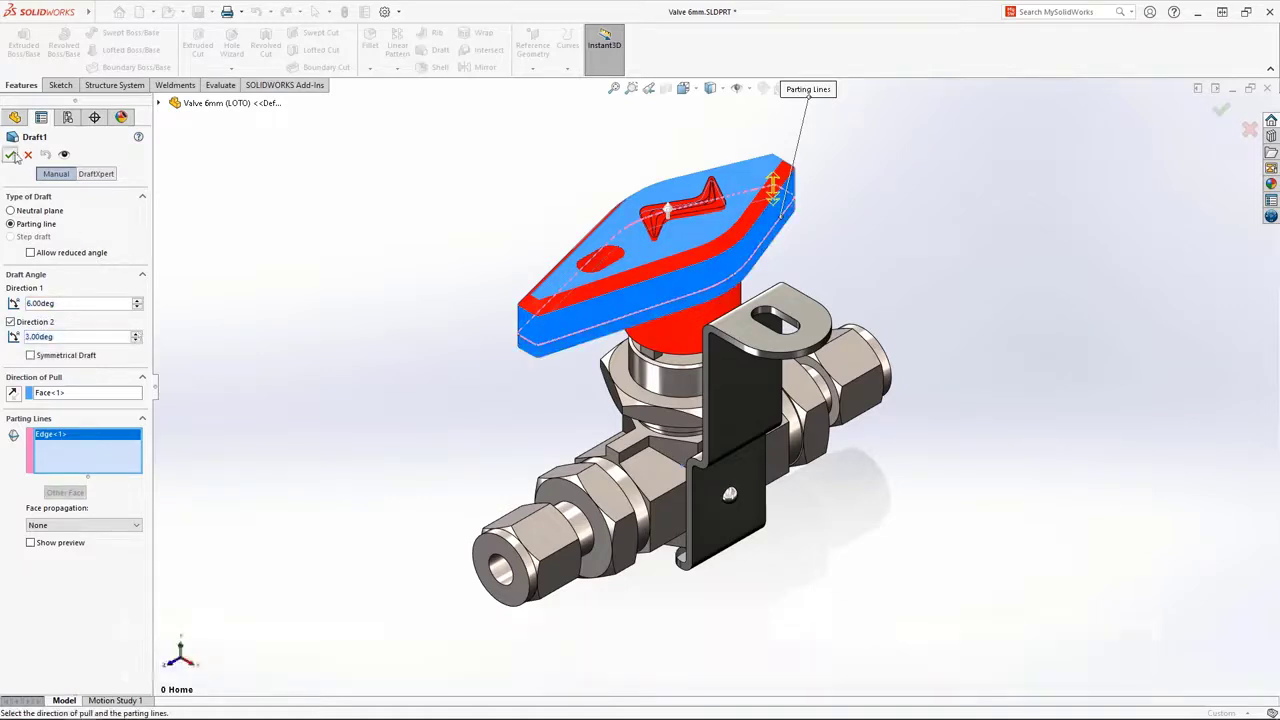
click(10, 154)
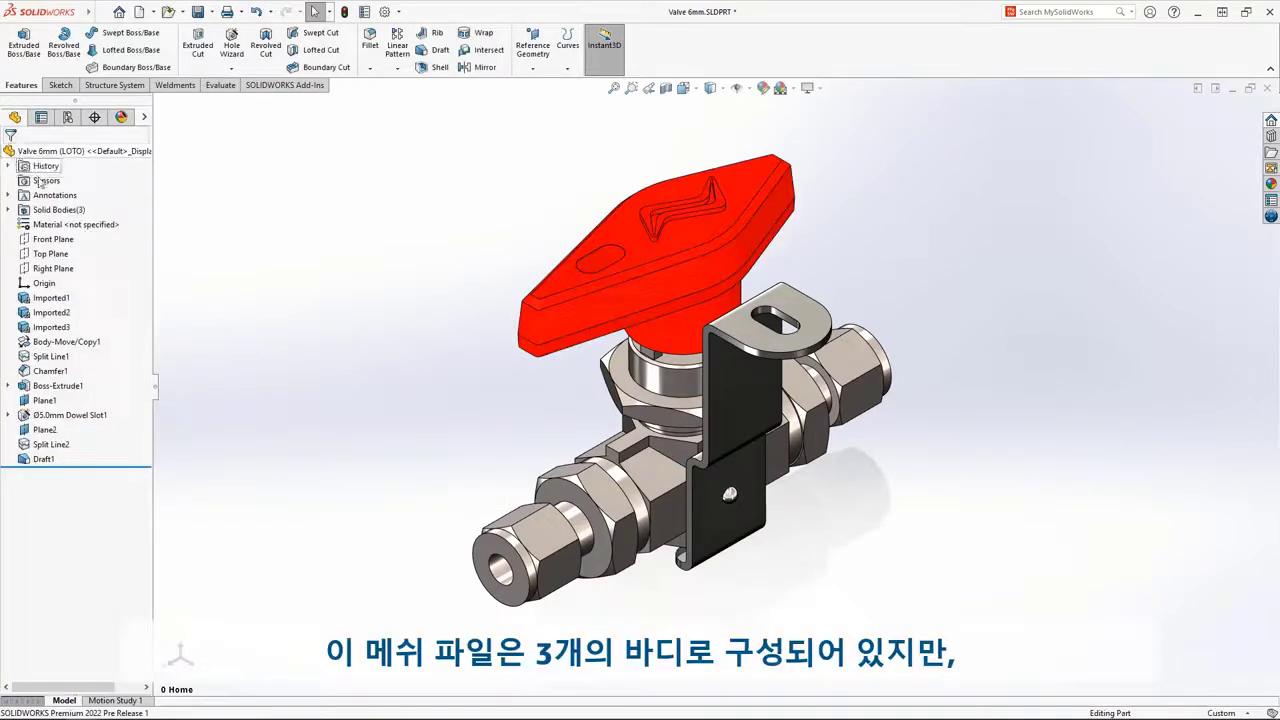
Save the three solid bodies as separate parts: _Handle.SLDPRT, _LOTO.SLDPRT and _Body.SLDPRT.
right_click(62, 209)
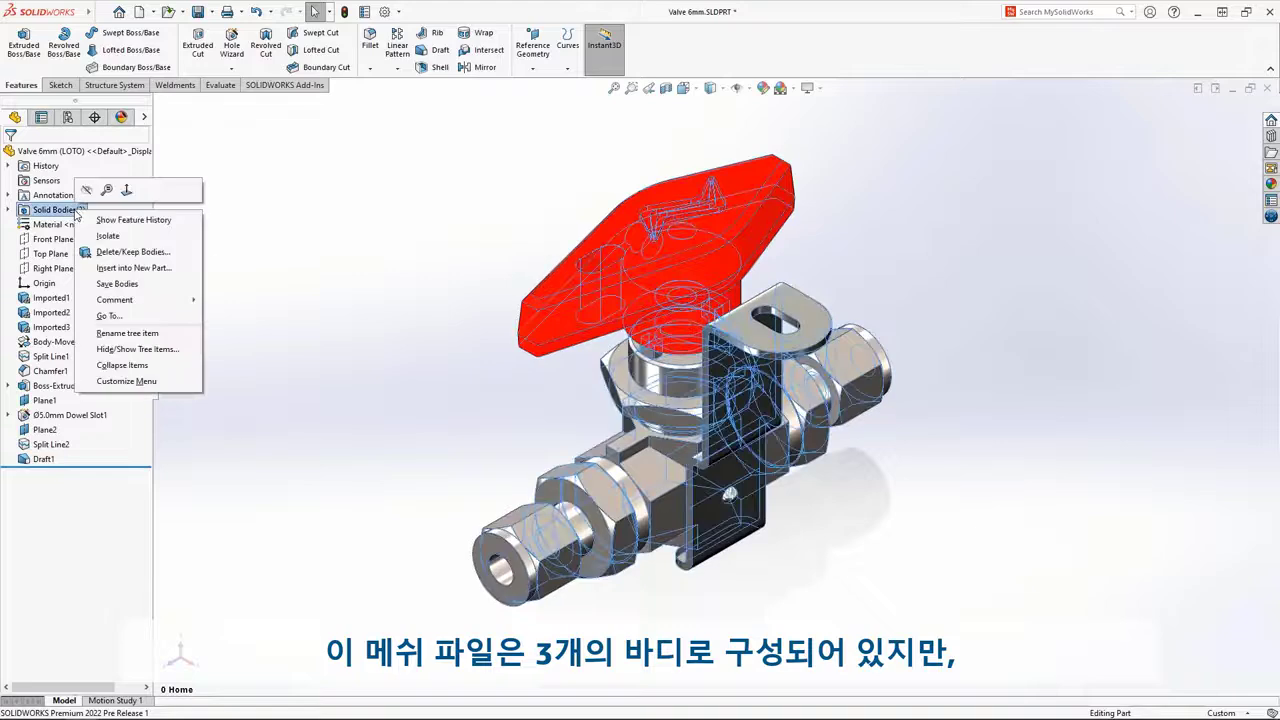
click(186, 289)
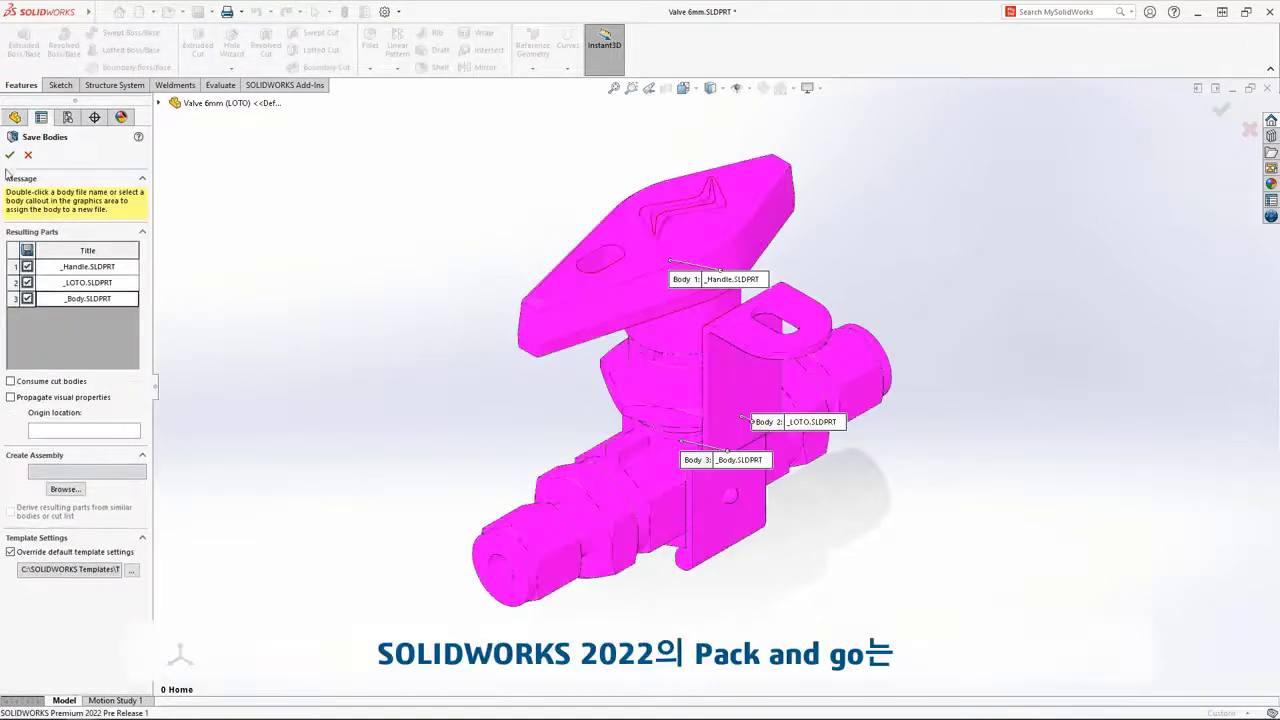
click(10, 156)
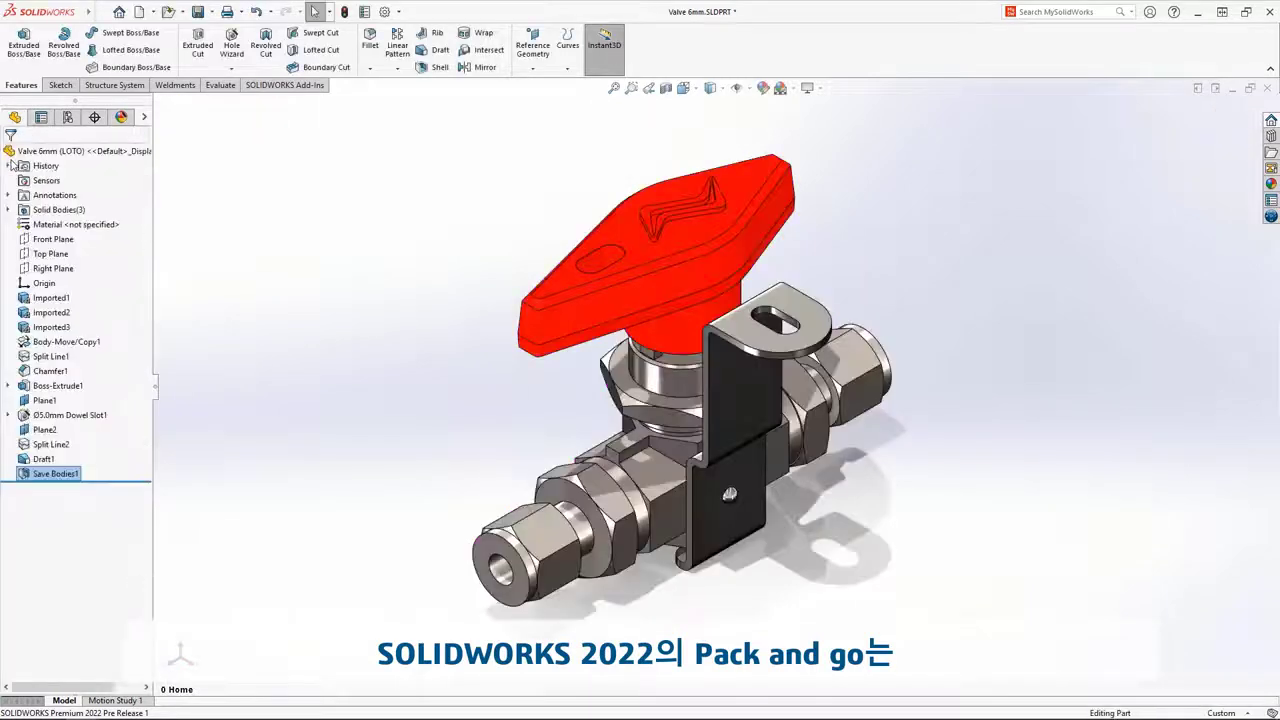
Pack the valve part and _Handle.sldprt into Valve 6mm.zip with Pack and Go, excluding _Body.sldprt and _LOTO.sldprt.
click(101, 12)
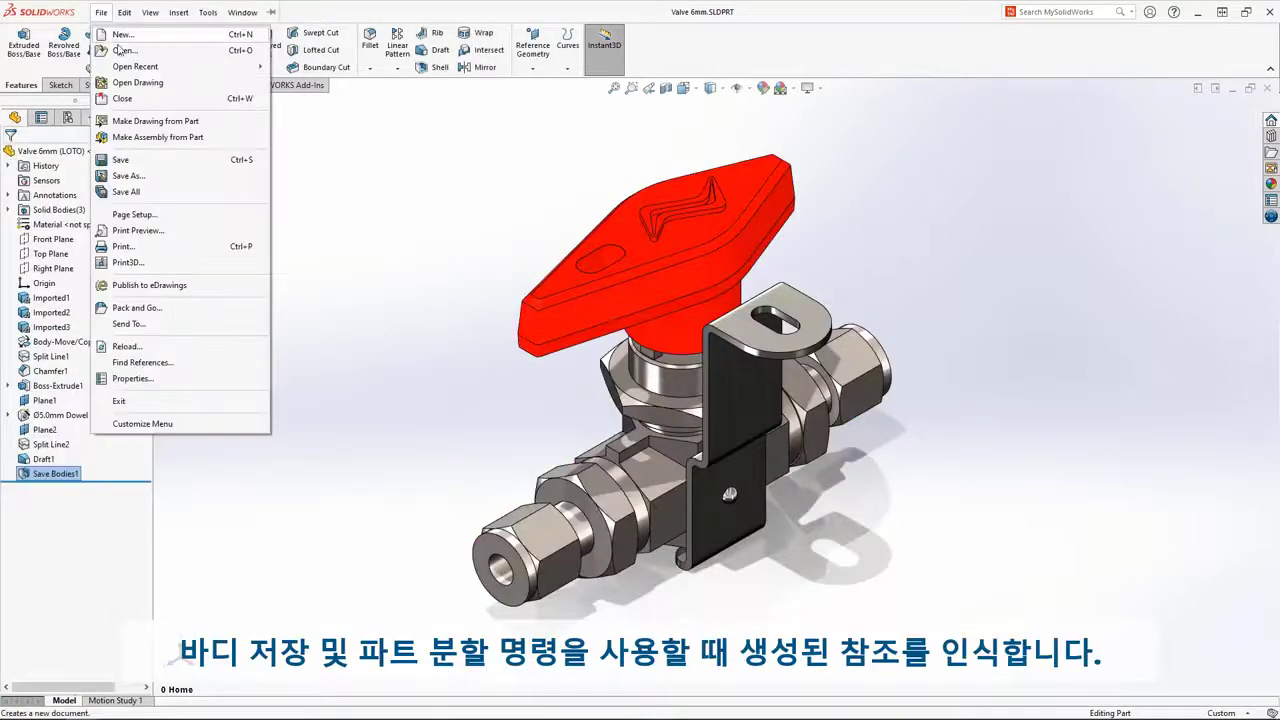
click(138, 308)
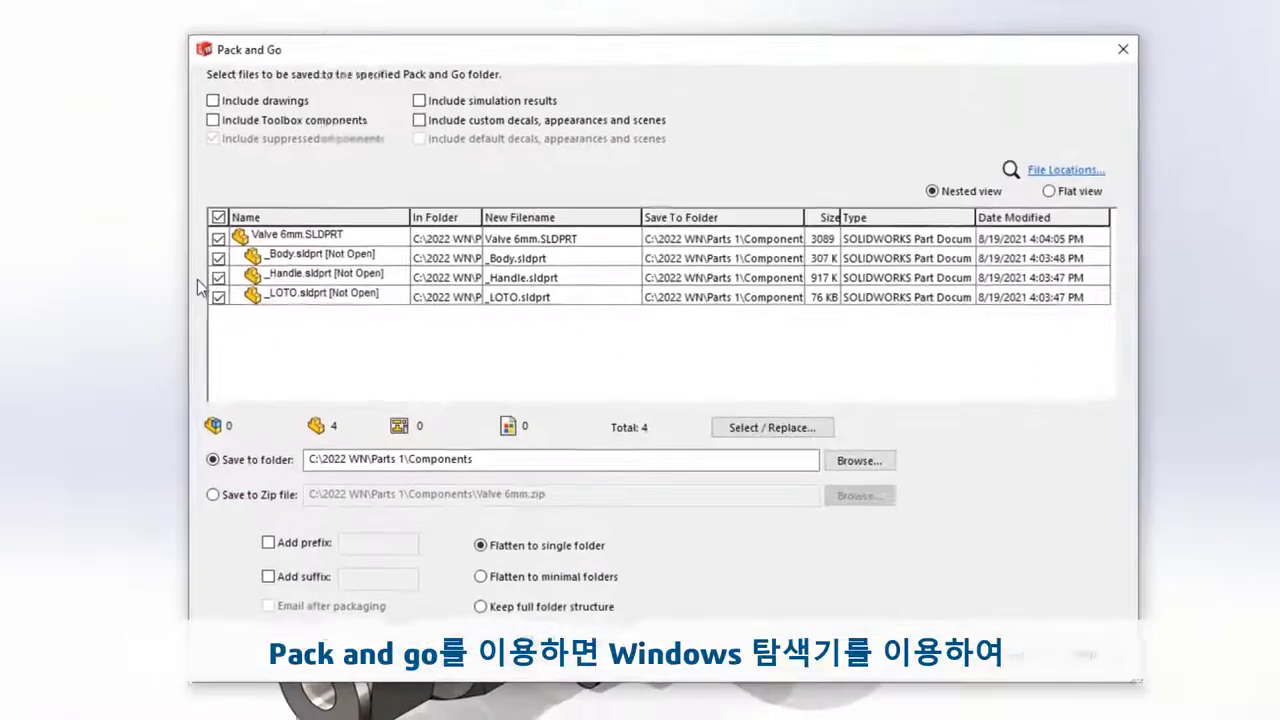
click(218, 258)
click(218, 297)
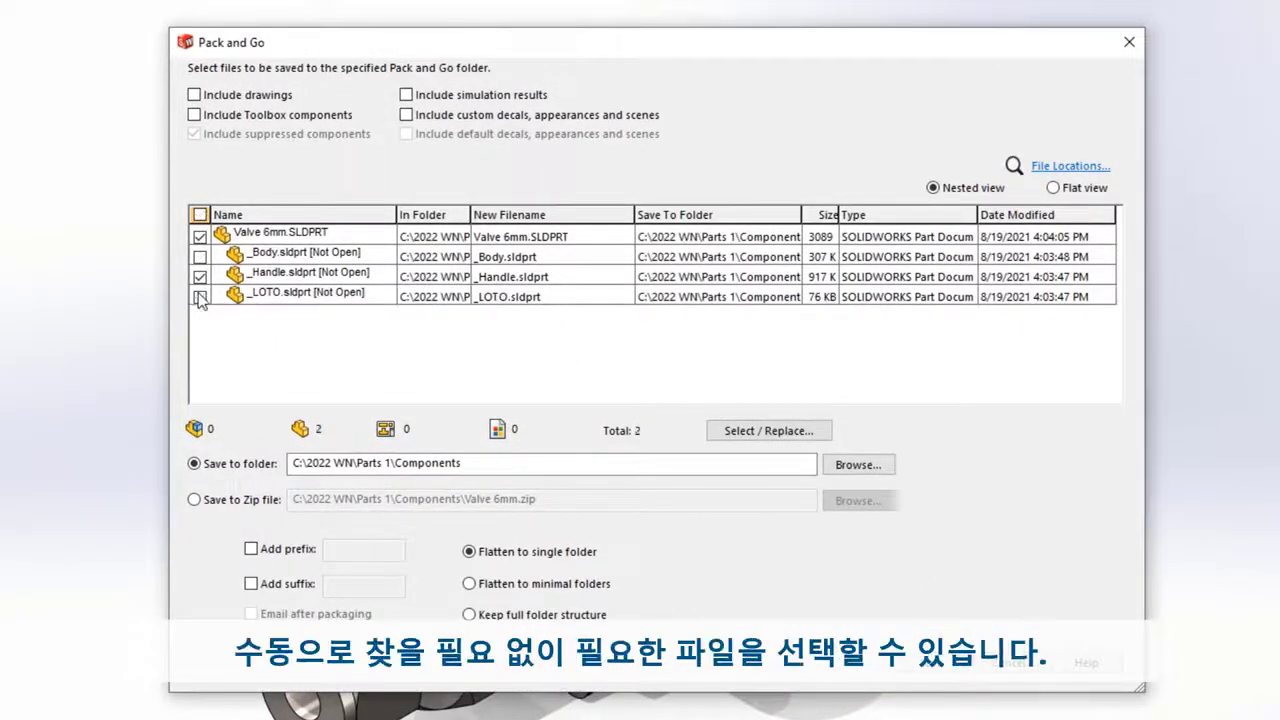
click(194, 500)
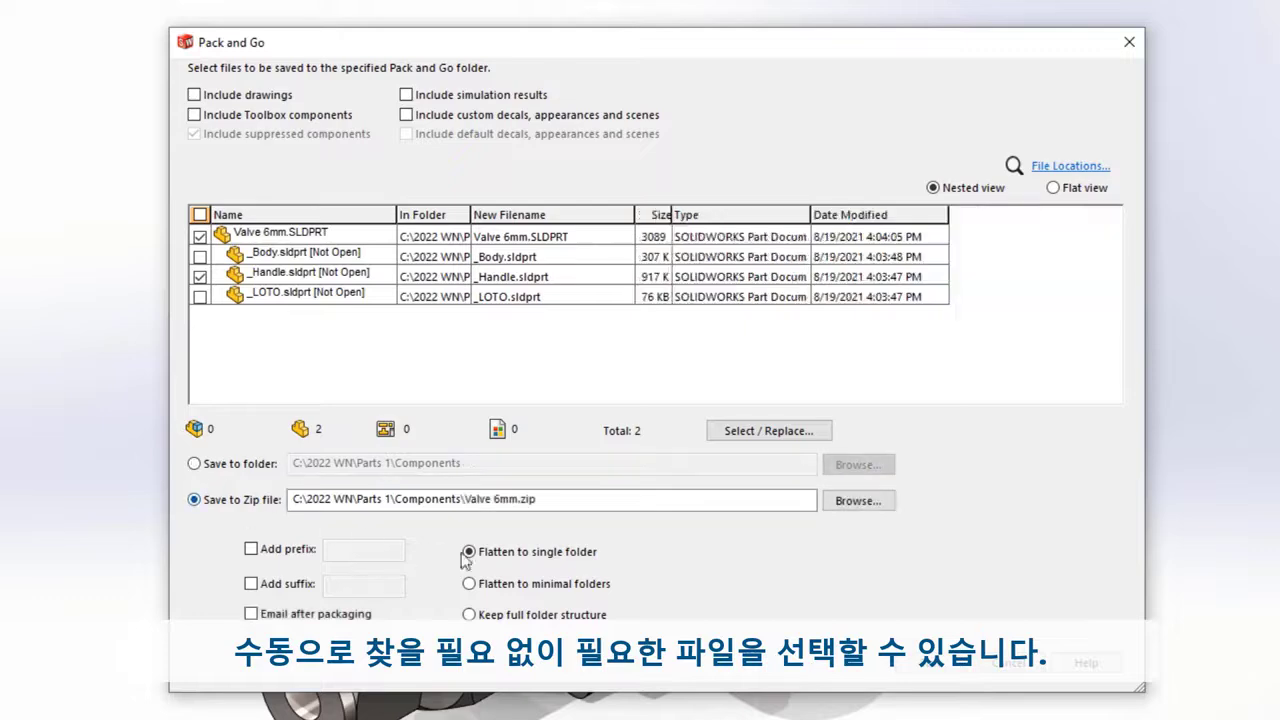
click(946, 663)
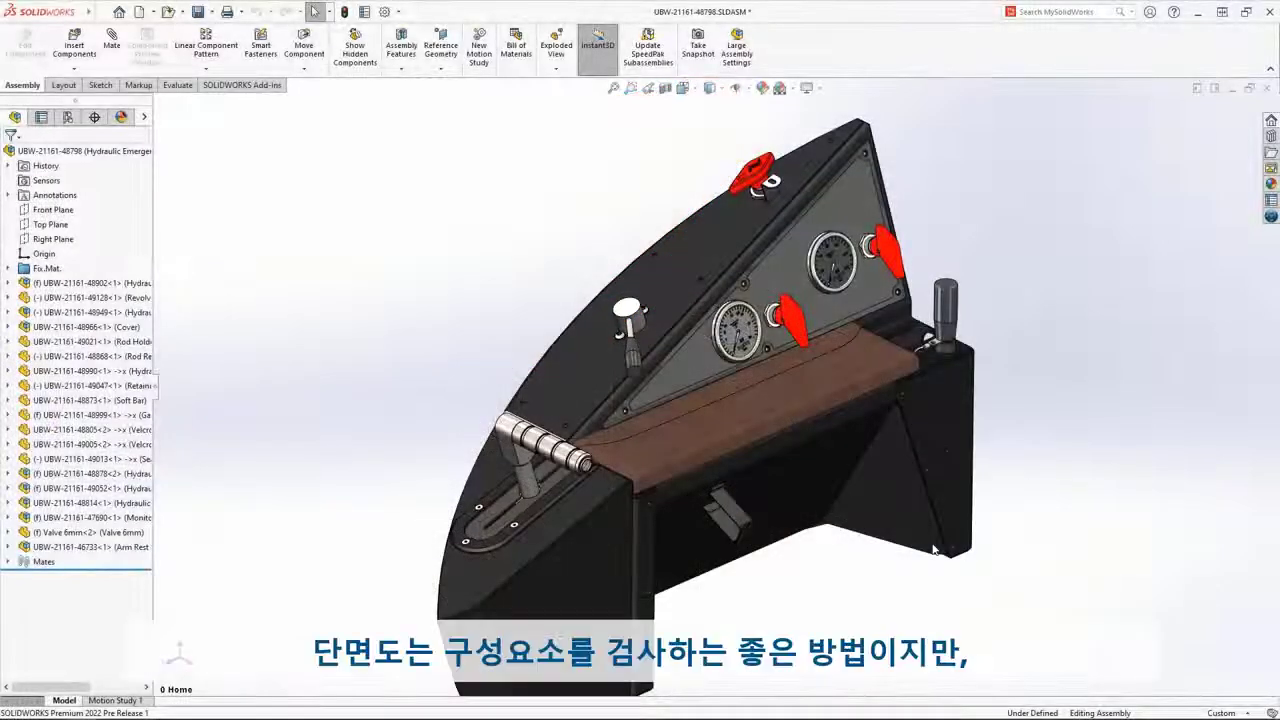
Open the hydraulic pump handle subassembly and section it through the grip's cylindrical face and the origin point, rotating the section plane to inspect the inside.
click(545, 440)
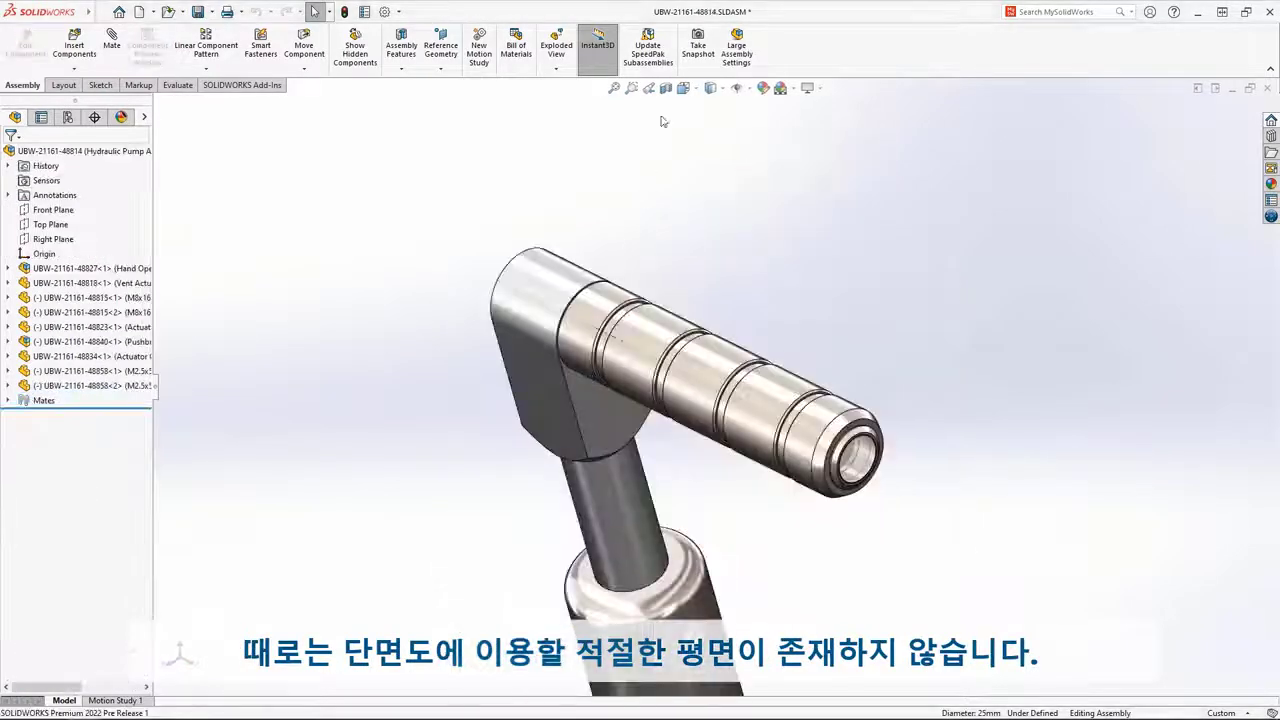
click(665, 88)
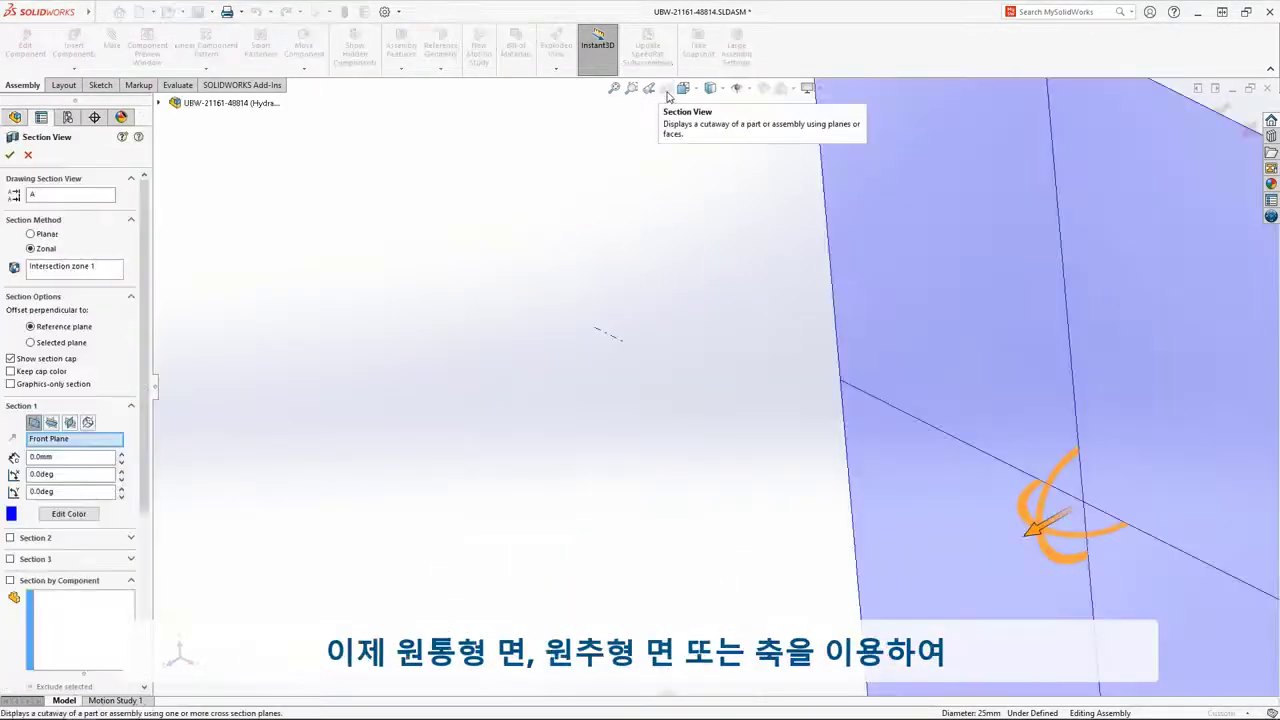
click(55, 420)
drag(1114, 608, 945, 108)
drag(826, 232, 800, 278)
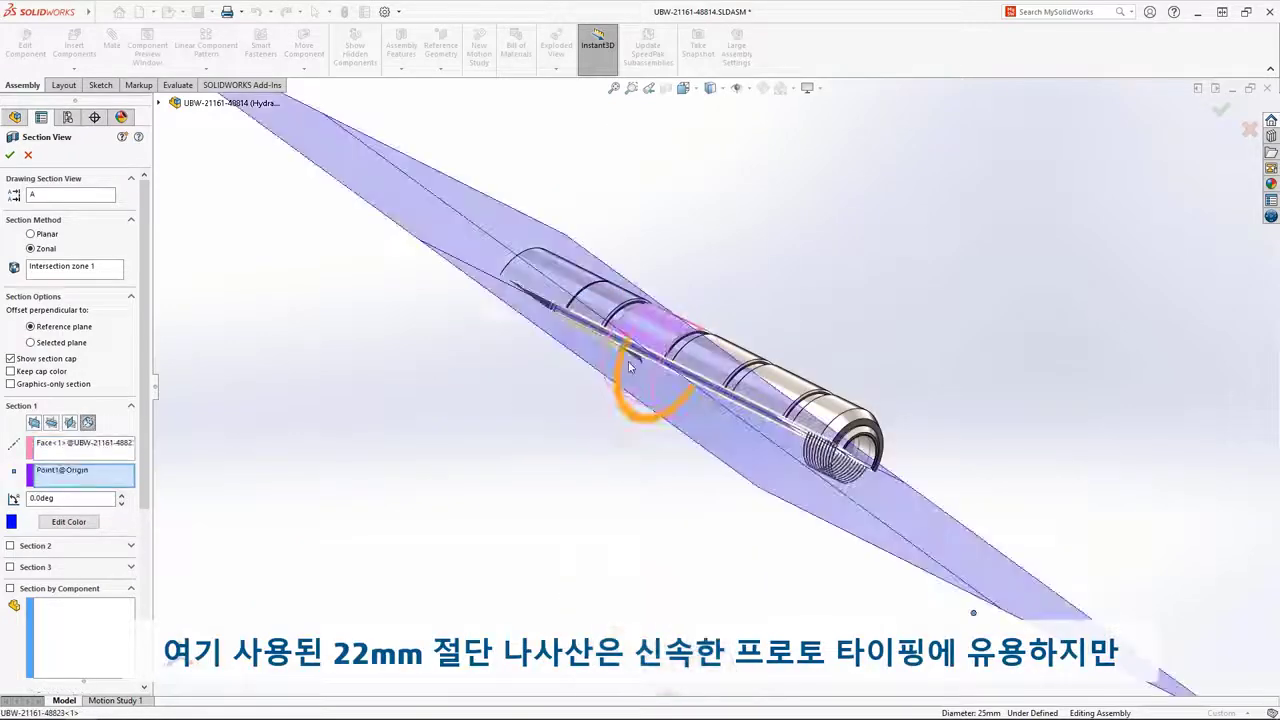
mouse_move(630, 367)
mouse_down()
mouse_move(625, 376)
mouse_move(645, 347)
mouse_up()
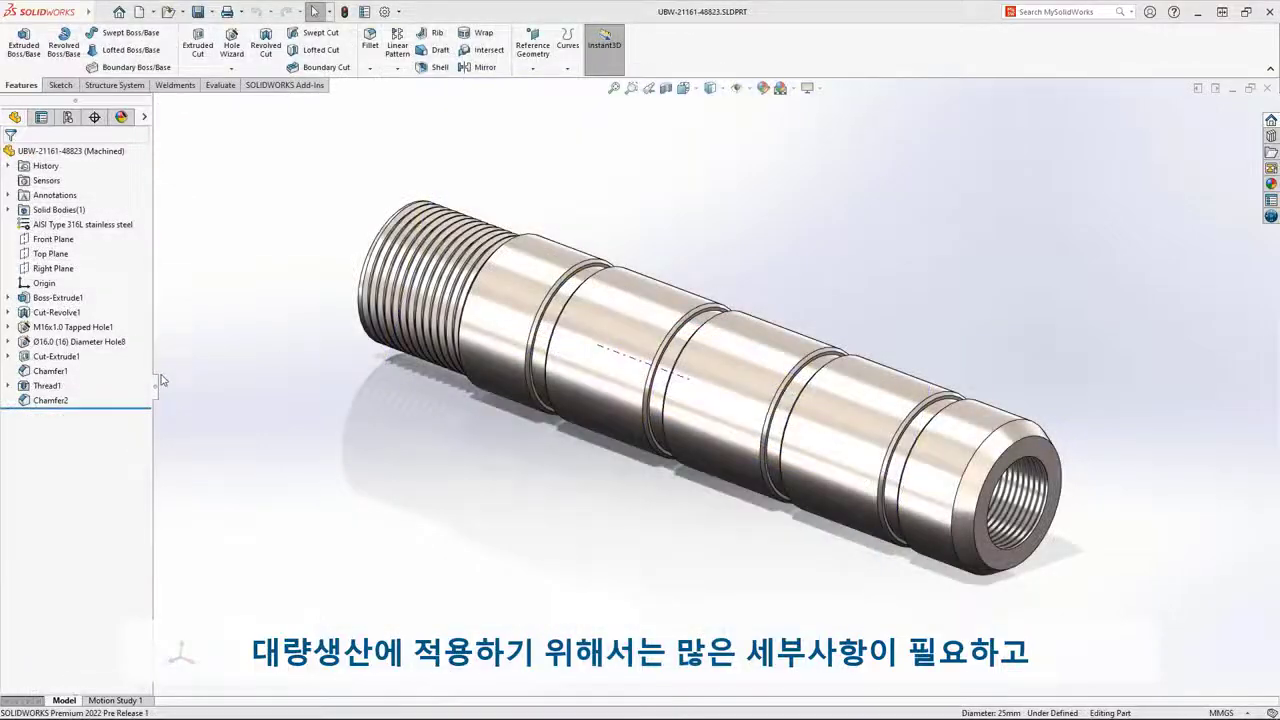
Suppress the modeled Thread1 feature and start a Stud Wizard thread on the circular edge at the shaft's outer end.
click(50, 388)
click(86, 353)
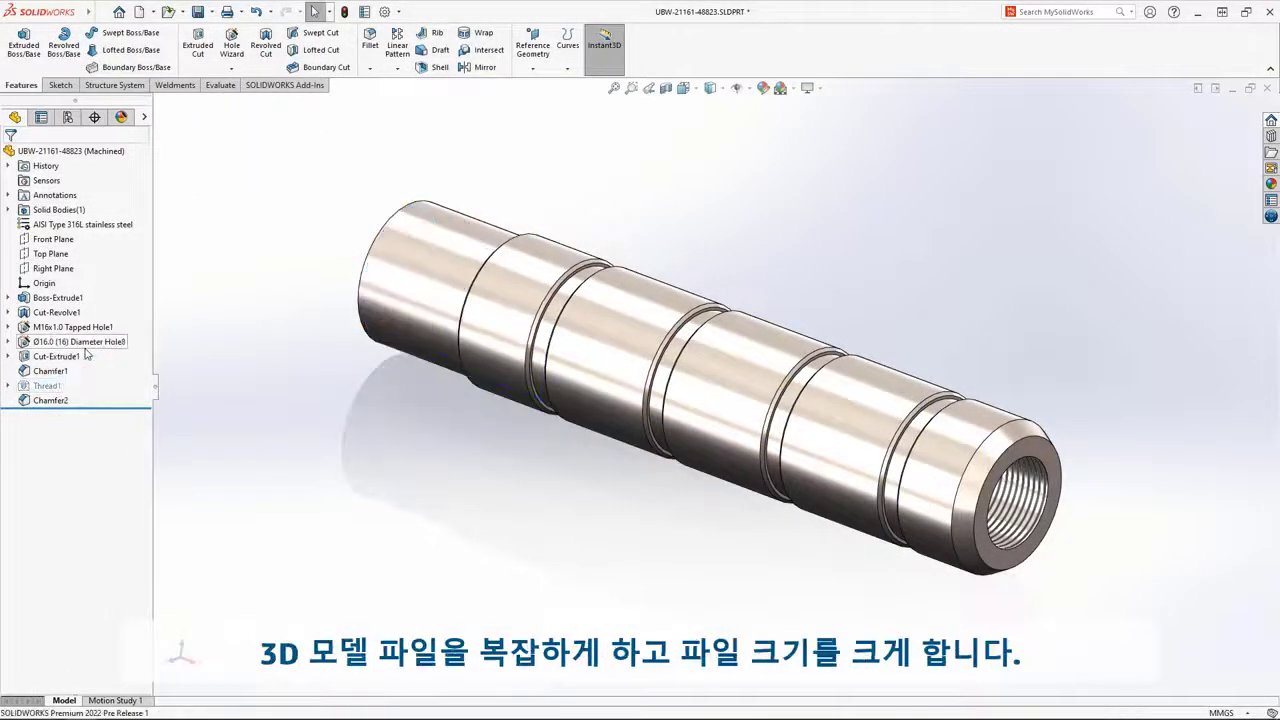
click(231, 68)
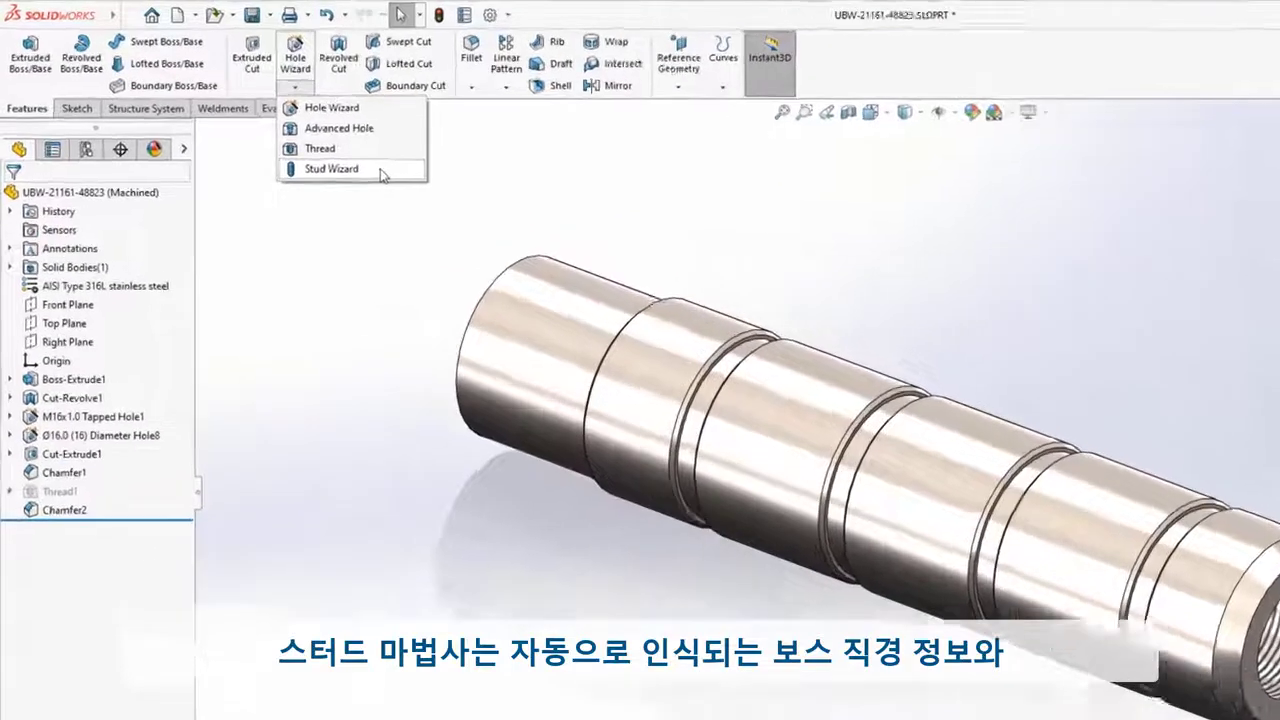
click(380, 170)
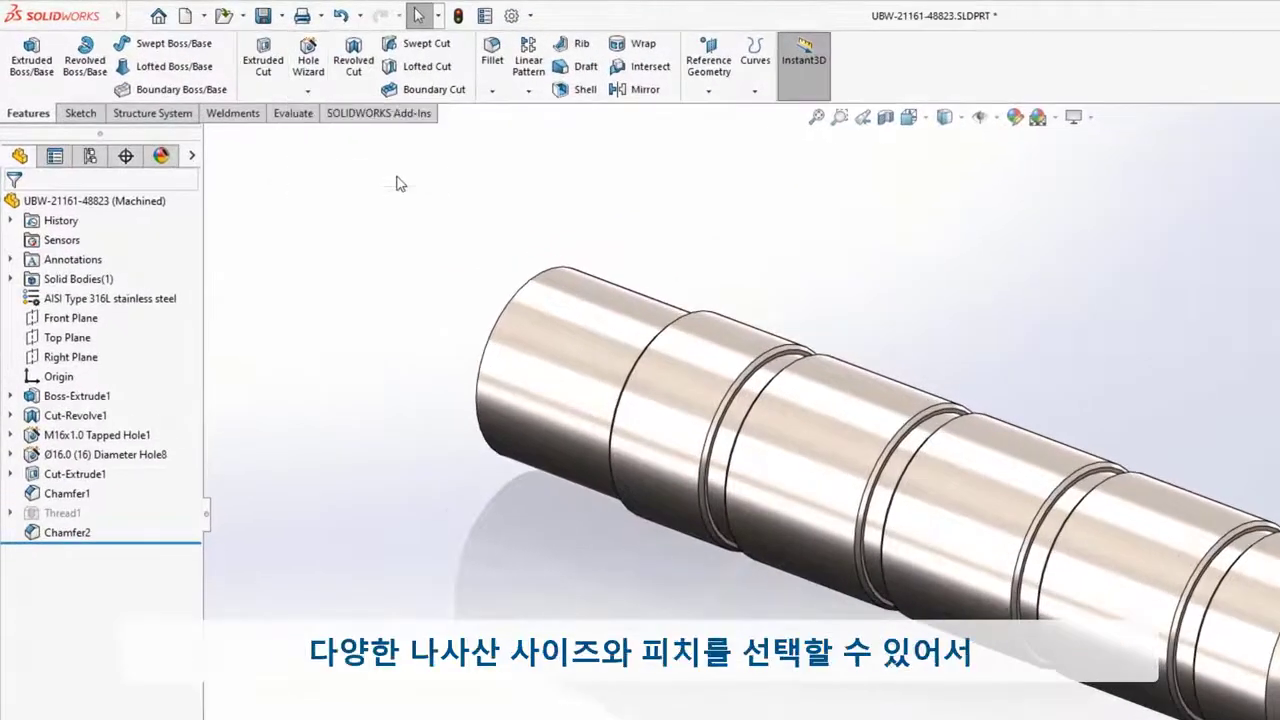
click(508, 314)
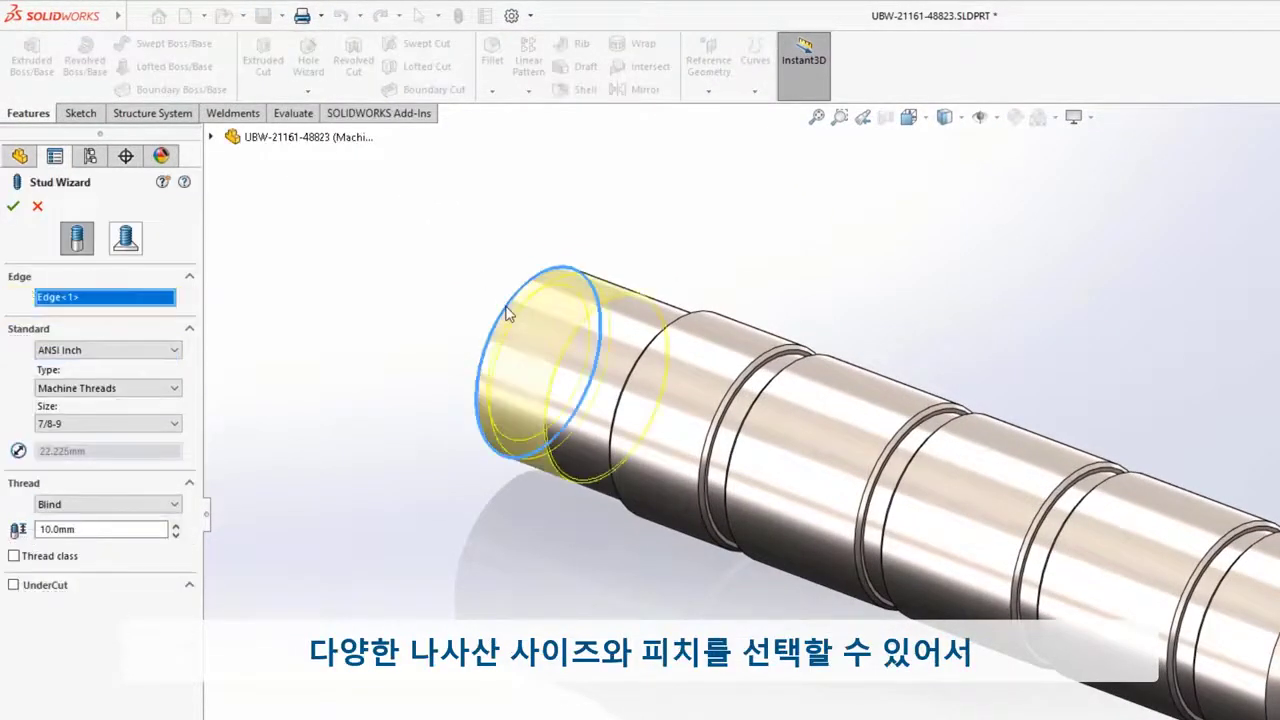
Set the stud thread to ANSI Metric, size M22x1.5, running Up to Next with an undercut, and create it.
click(176, 351)
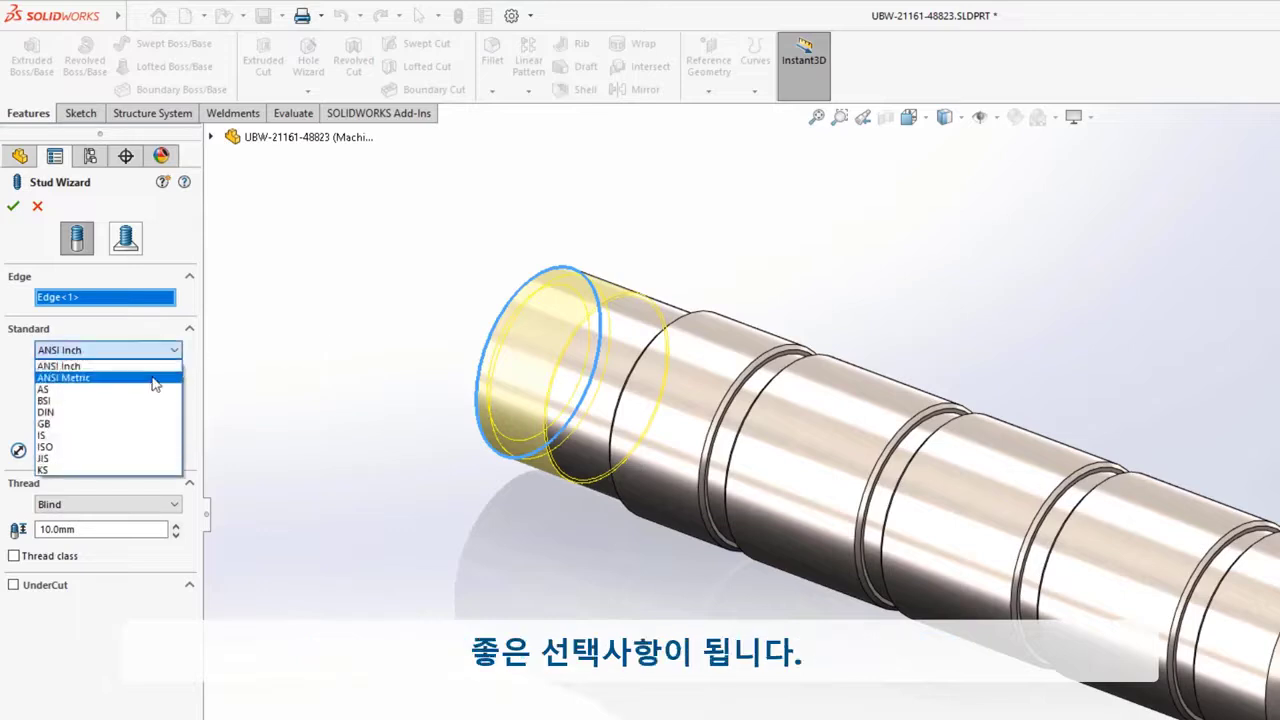
click(155, 377)
click(171, 423)
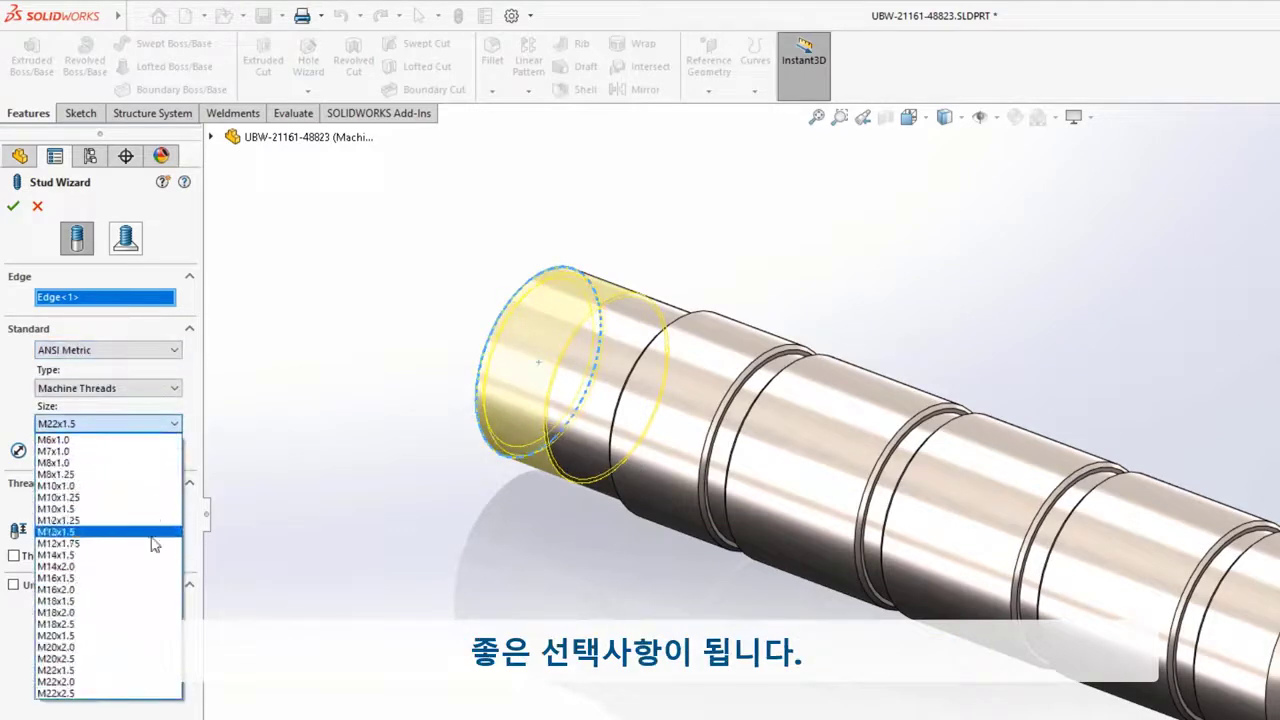
click(143, 677)
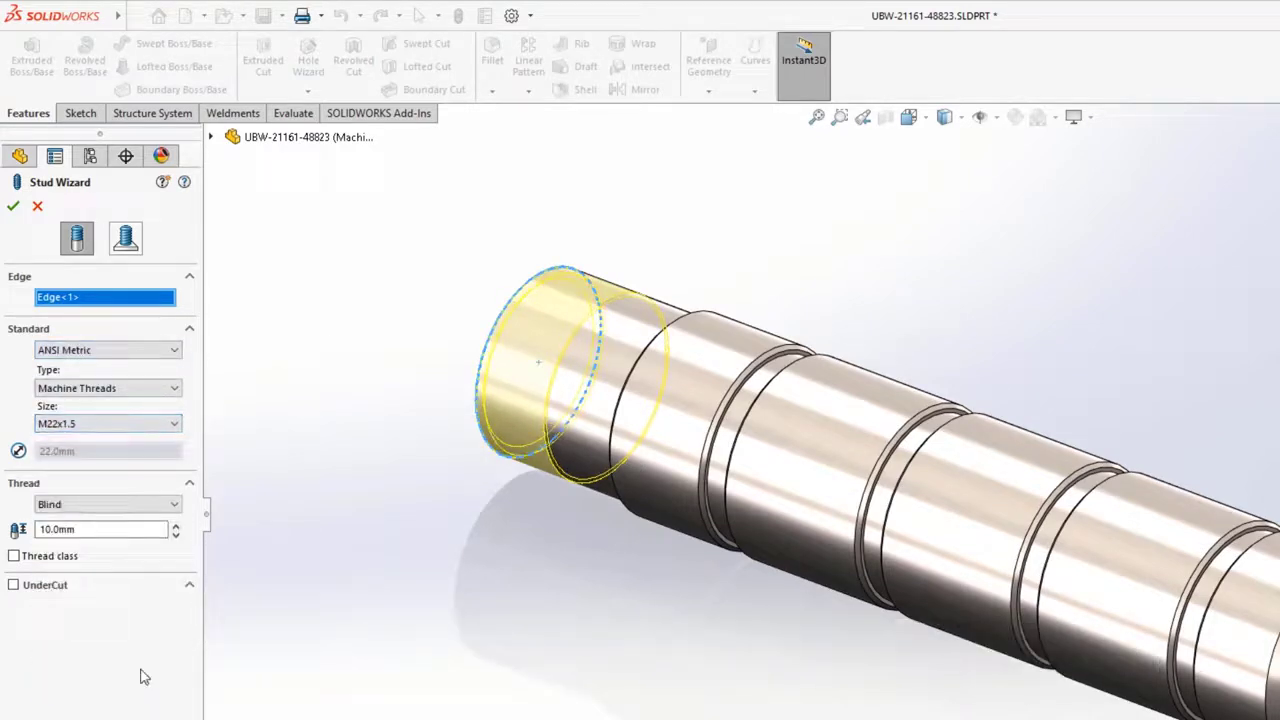
click(155, 505)
click(148, 531)
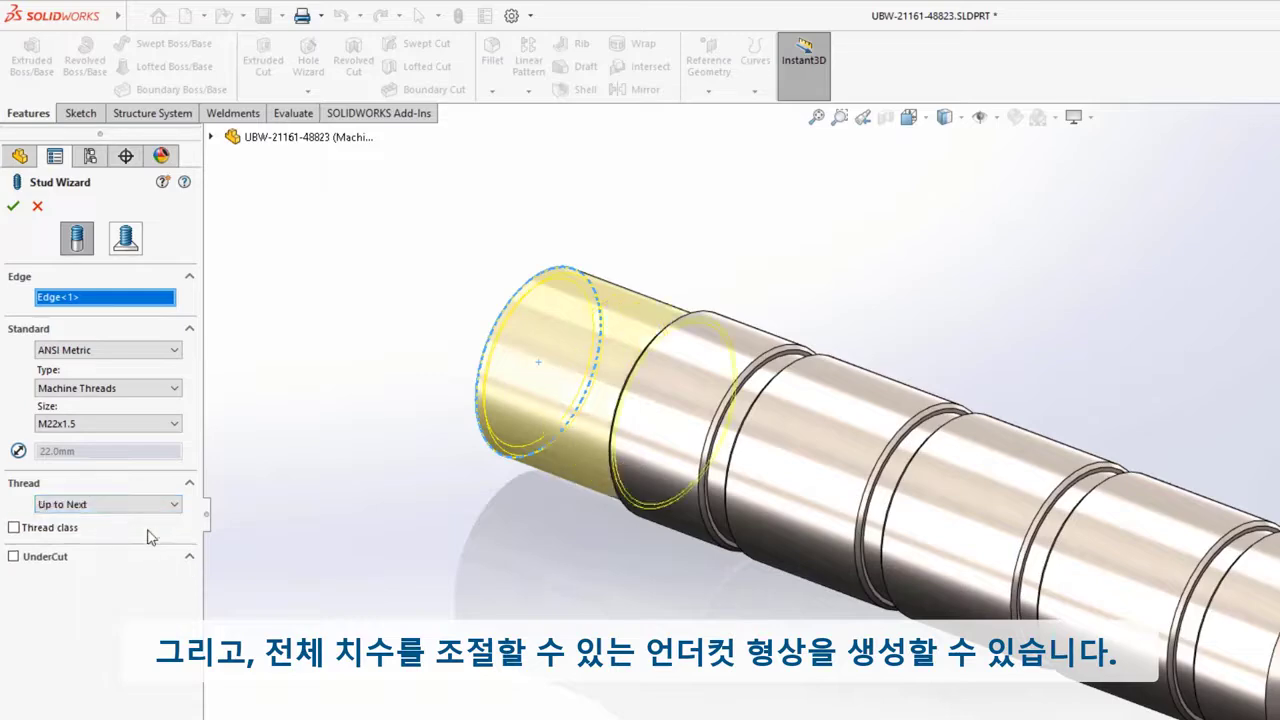
click(14, 557)
click(13, 206)
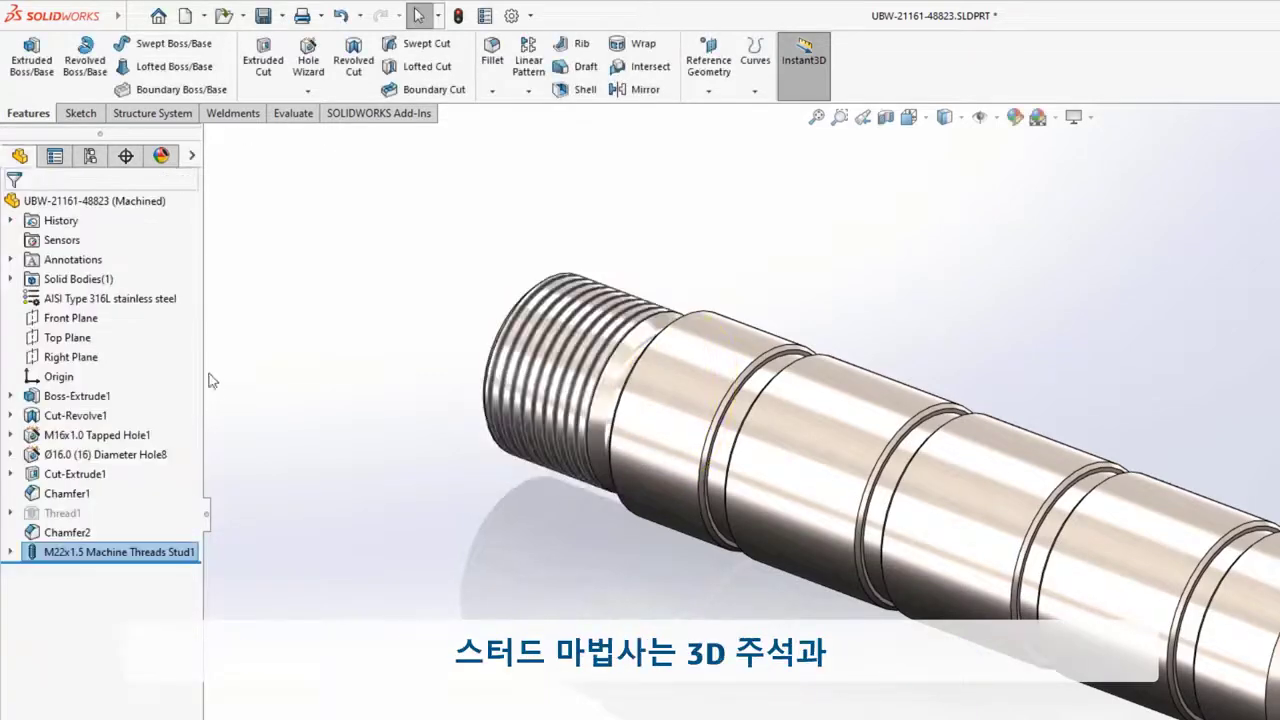
mouse_move(446, 516)
middle_down()
mouse_move(497, 523)
mouse_move(441, 518)
middle_up()
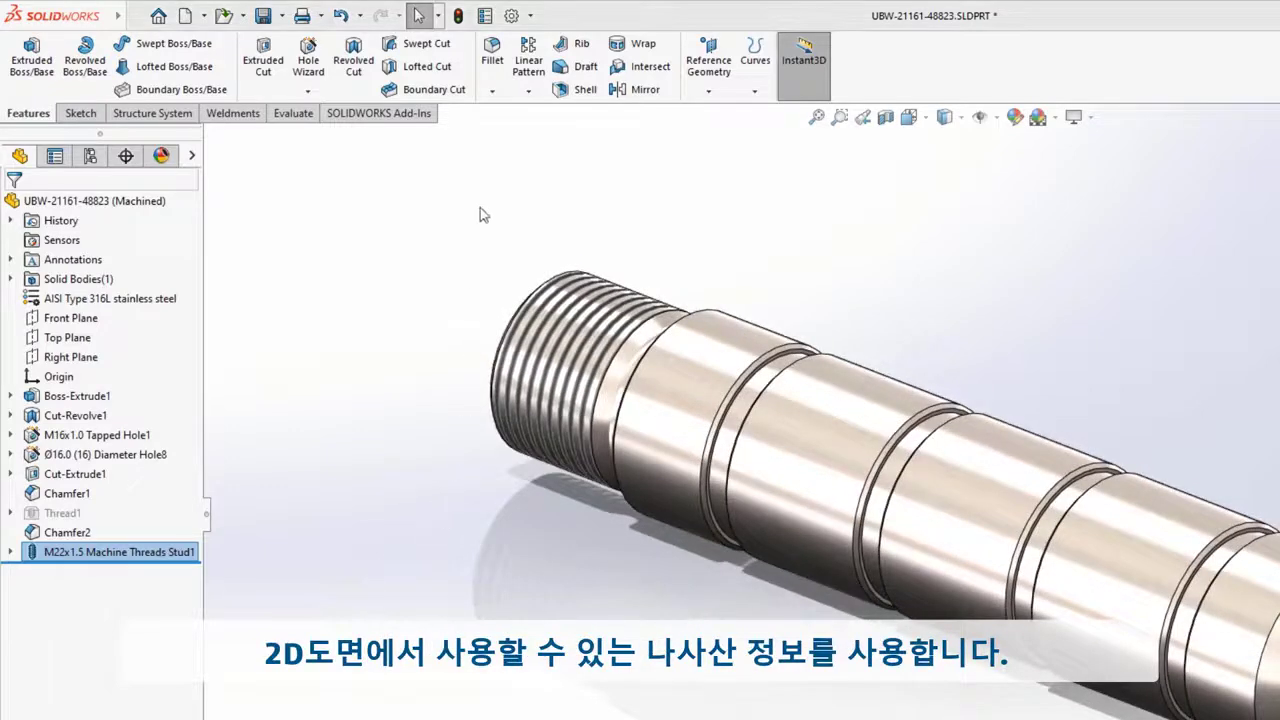
Add a Description property with the value Actuator Handle in the configuration properties and apply it to the Machined and Prototype configurations.
click(485, 16)
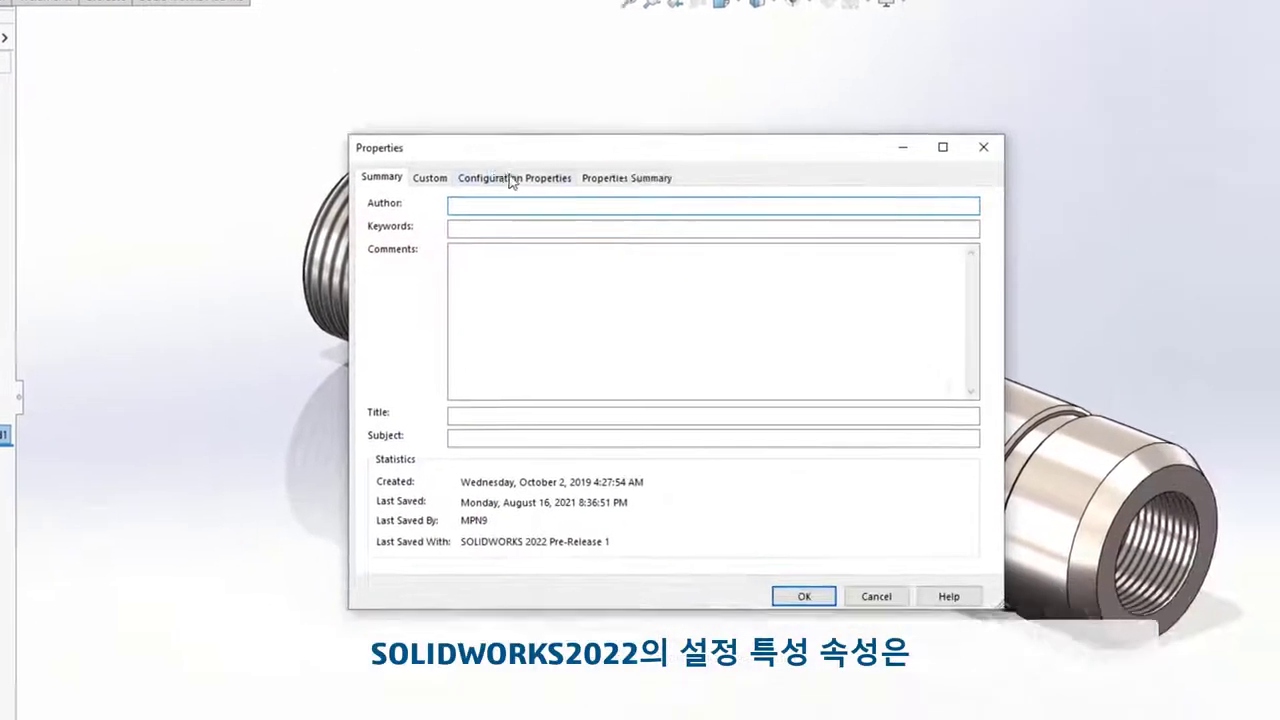
click(689, 291)
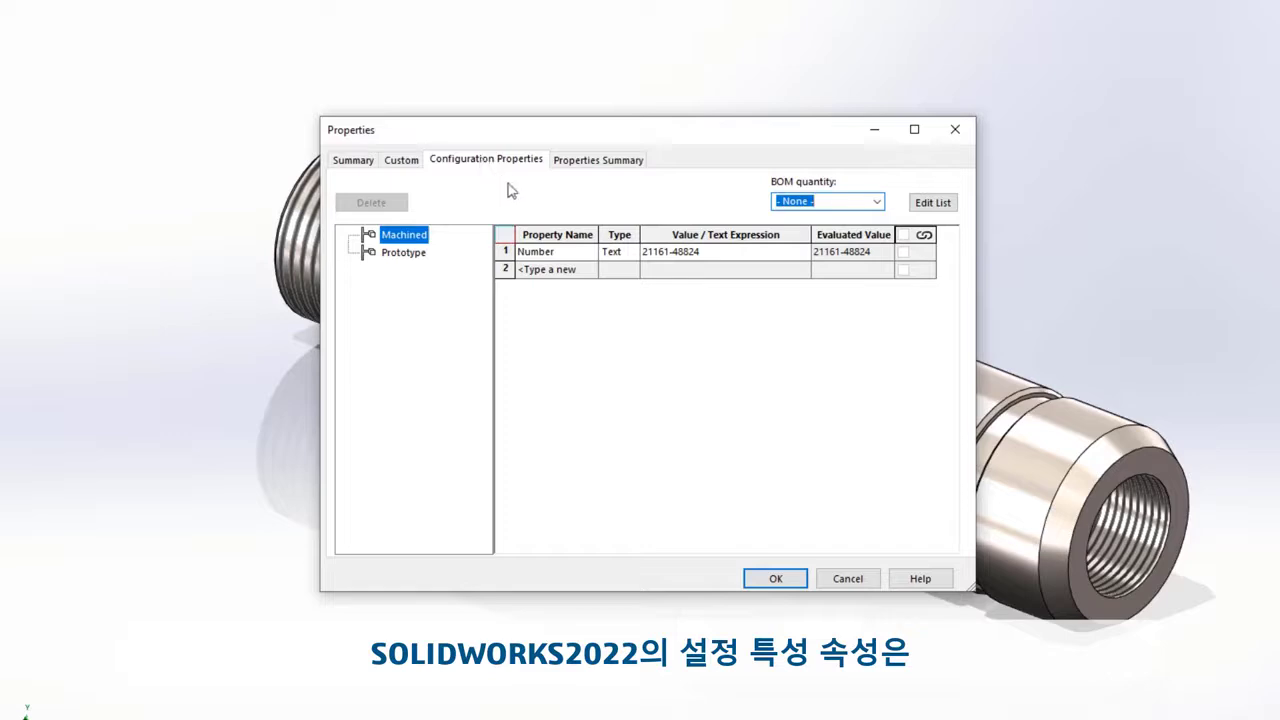
click(588, 275)
click(580, 279)
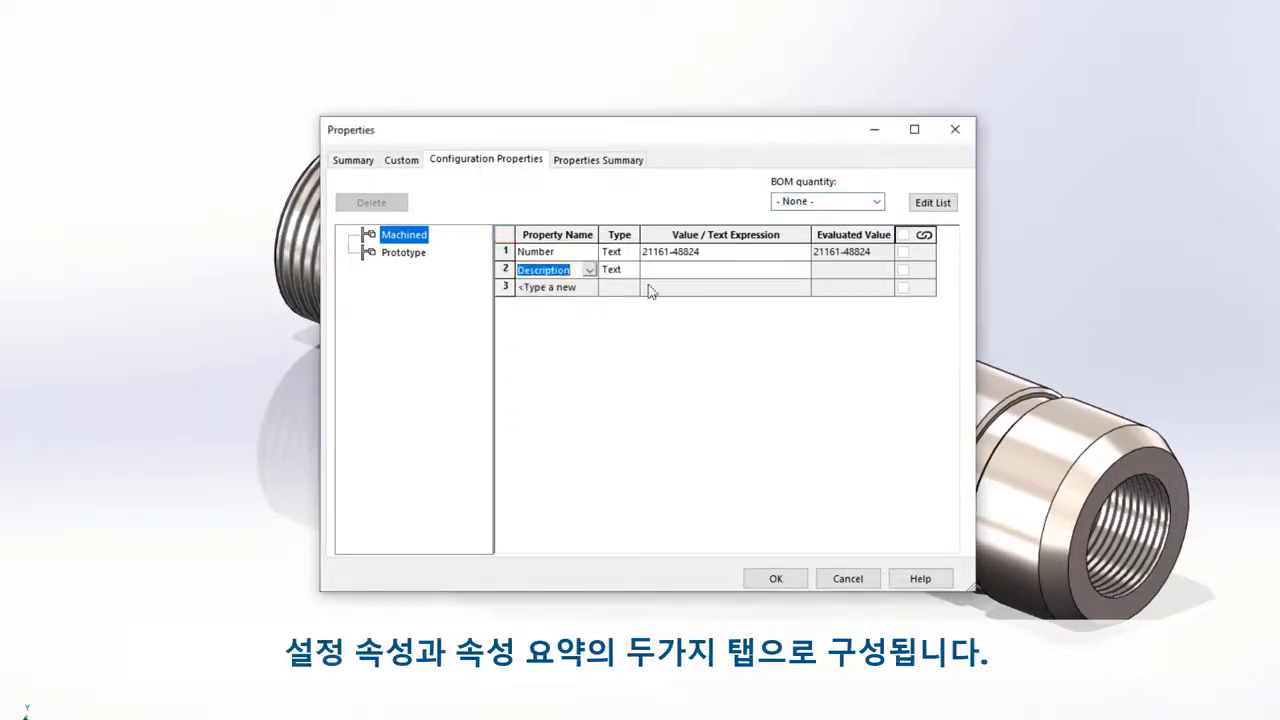
click(675, 277)
text(Actuator Handle)
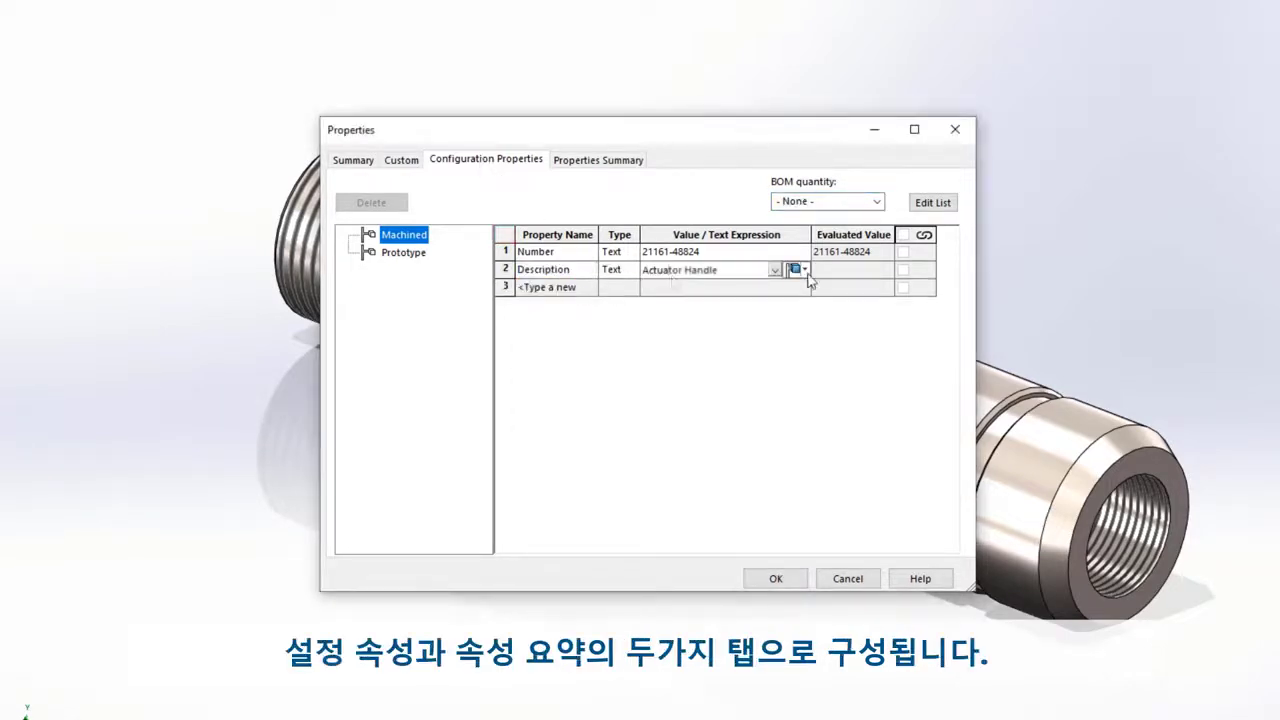
click(797, 270)
click(840, 318)
Add a Material property linked to the part's SW-Material value and apply it across the configurations.
click(590, 289)
click(562, 349)
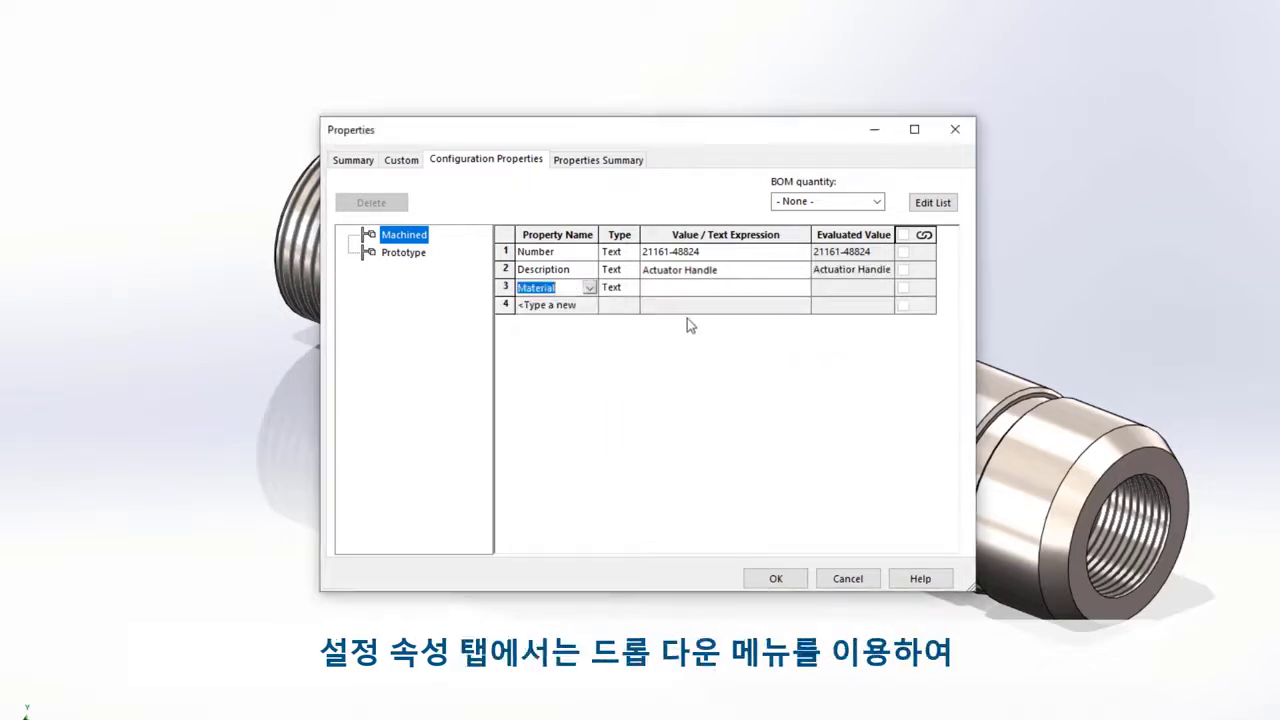
click(781, 289)
click(776, 288)
click(770, 297)
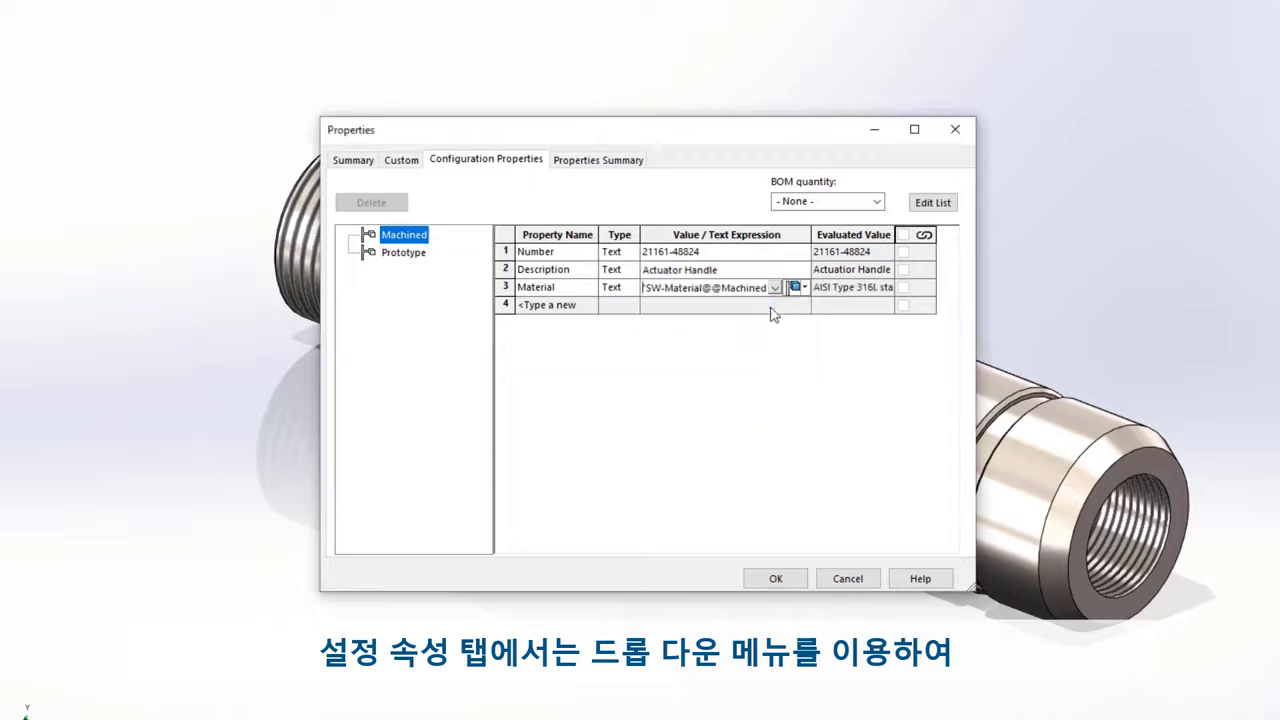
click(804, 289)
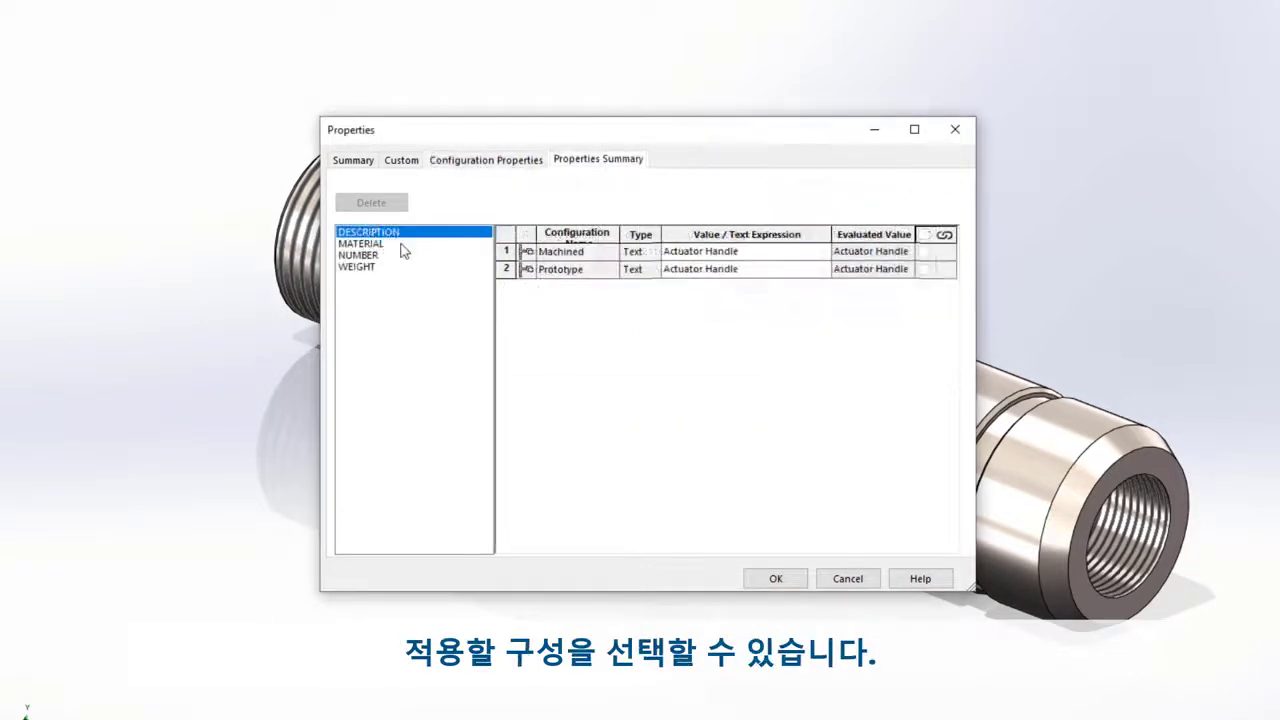
Review the Material and Number values of each configuration in the properties summary.
click(401, 244)
click(405, 256)
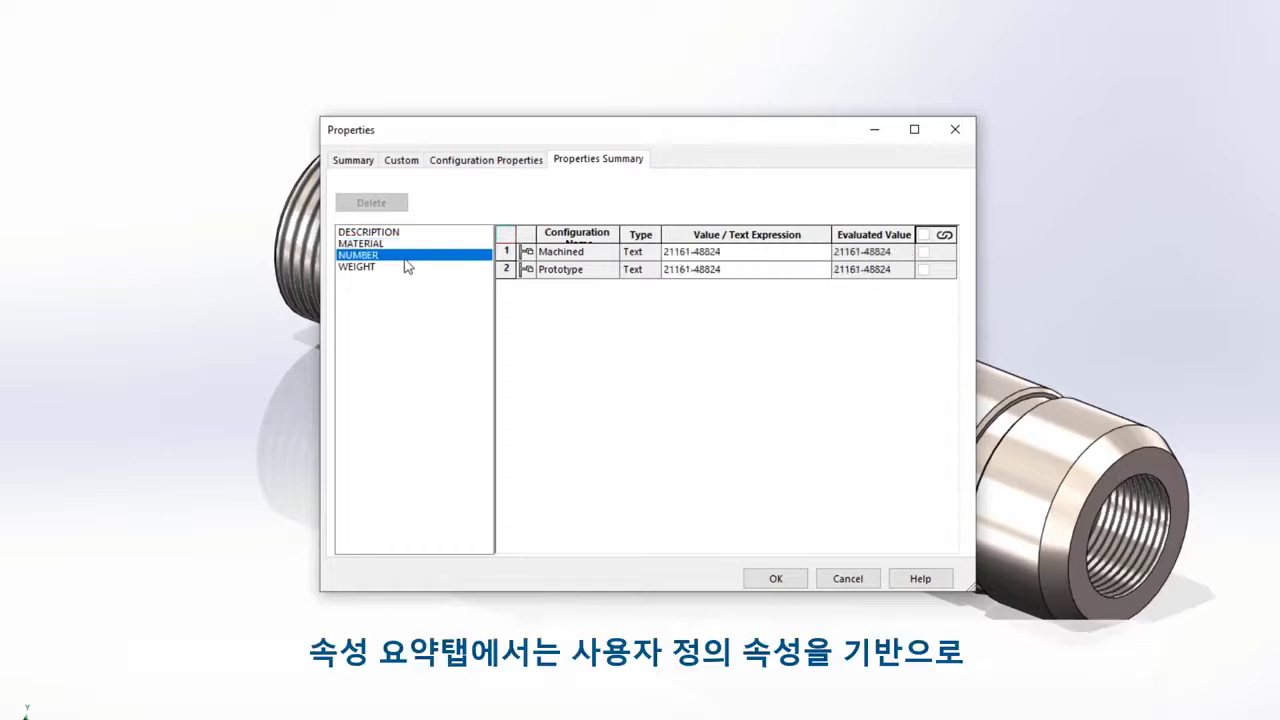
click(745, 277)
click(745, 272)
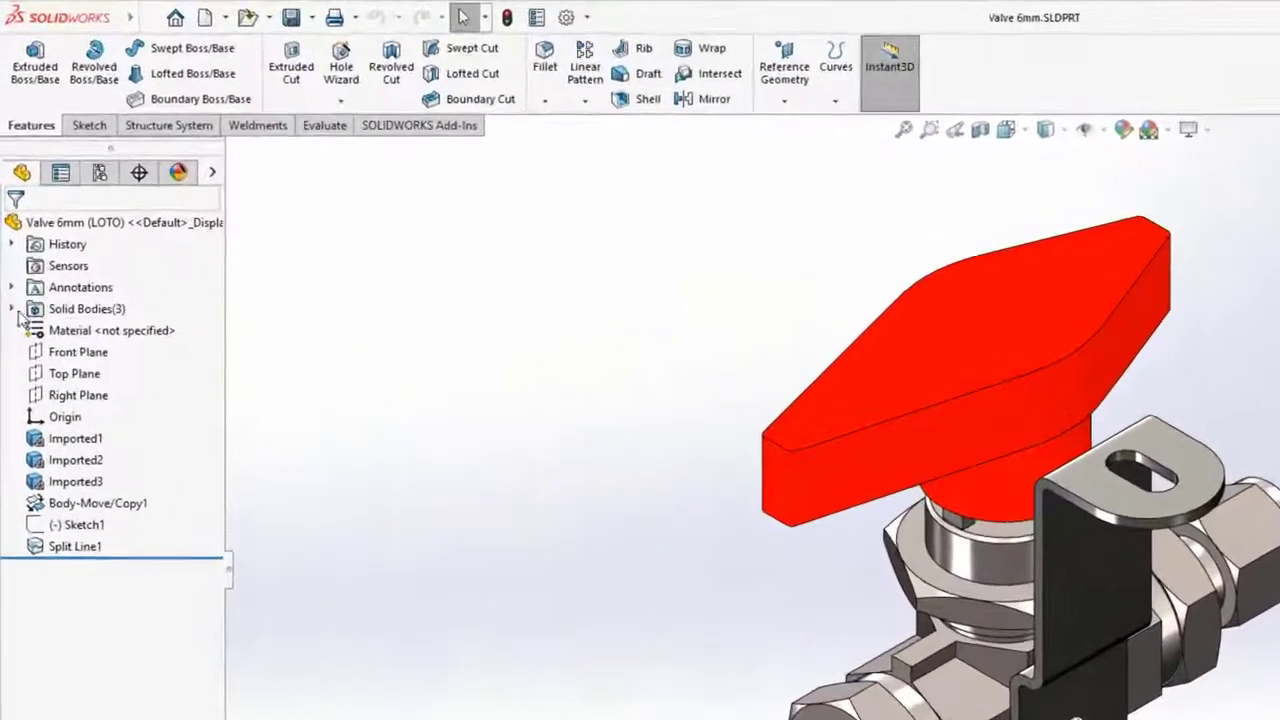
click(12, 310)
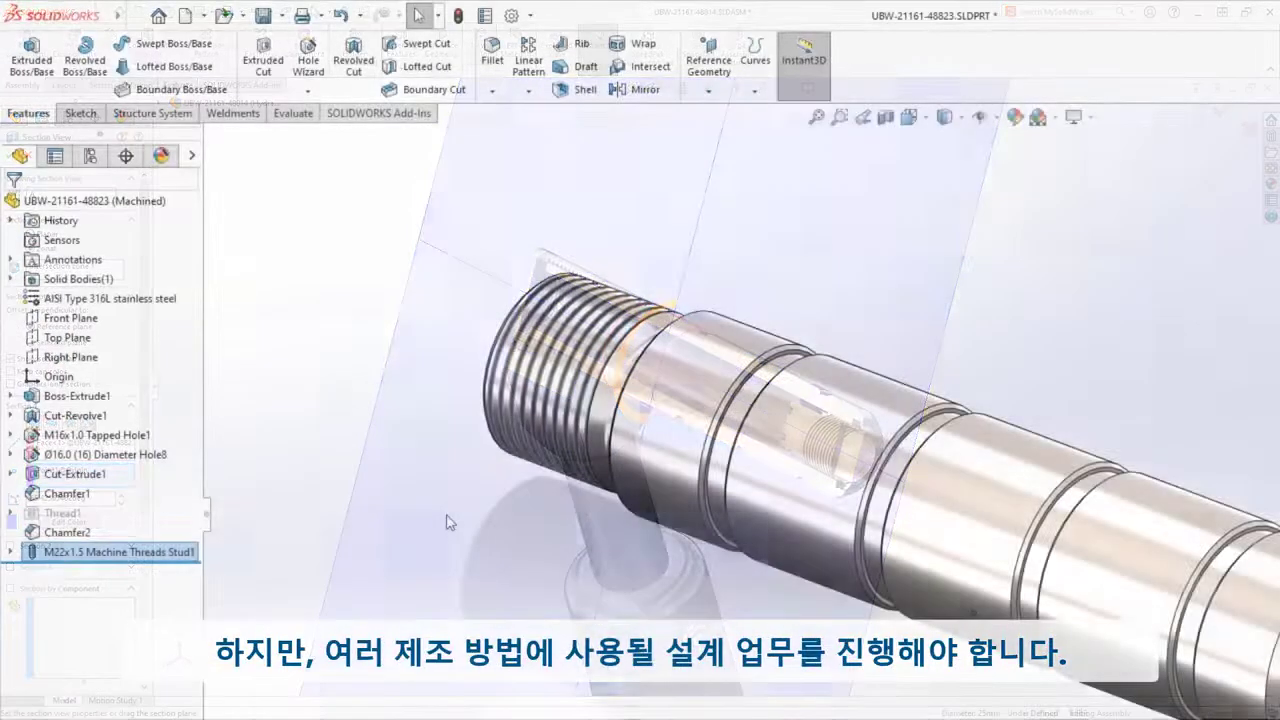
mouse_move(455, 525)
middle_down()
mouse_move(499, 518)
mouse_move(443, 520)
middle_up()
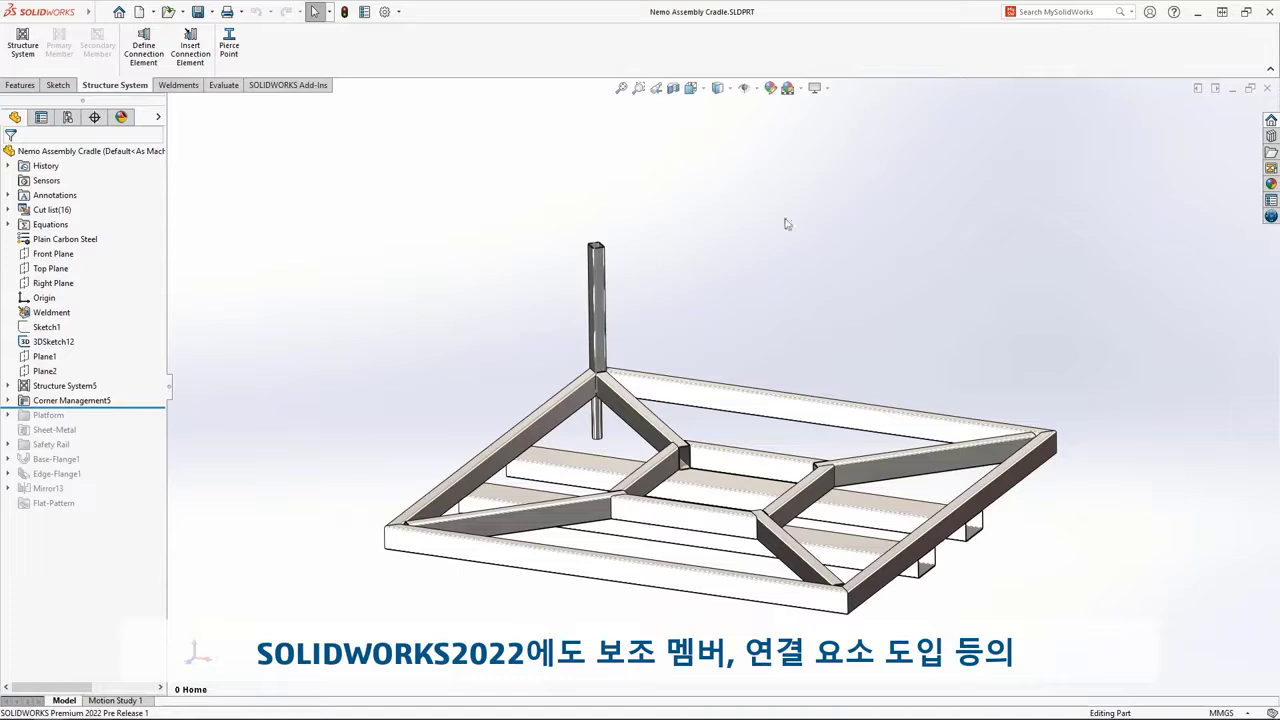
Start a new structure system in the assembly cradle and set up a point-based secondary member using the From Point option.
click(639, 89)
drag(483, 194, 807, 497)
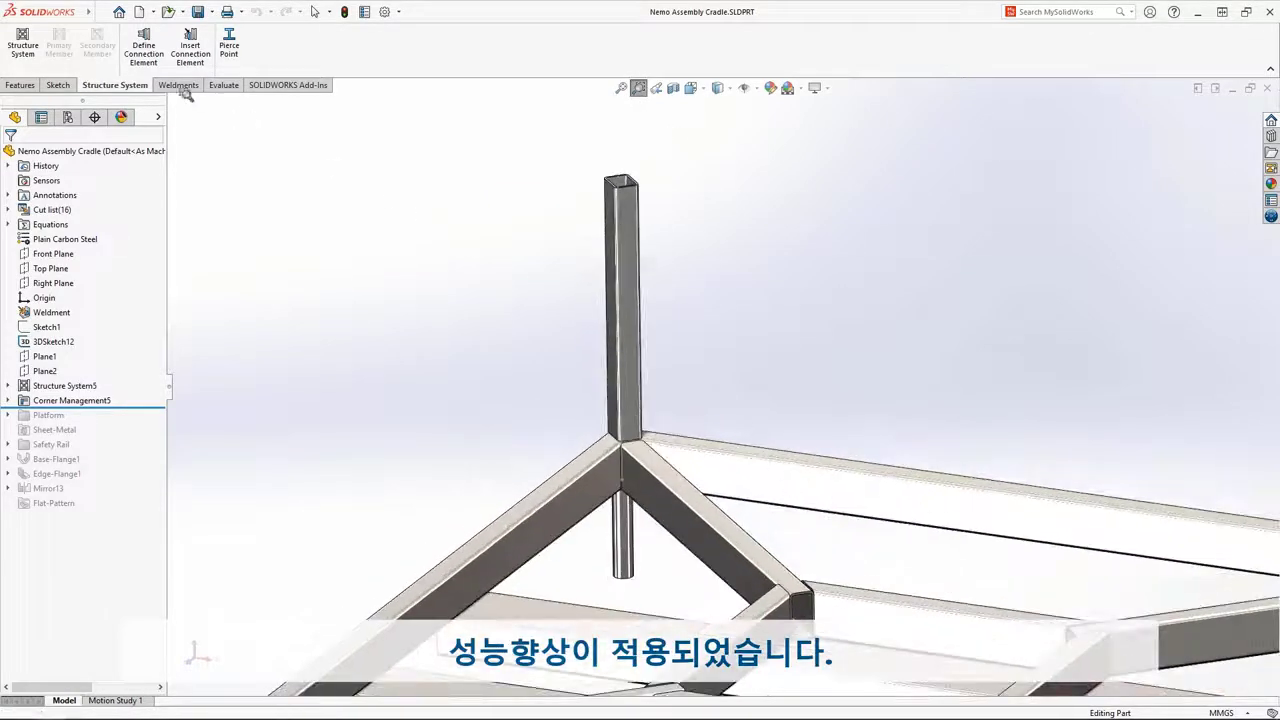
click(22, 45)
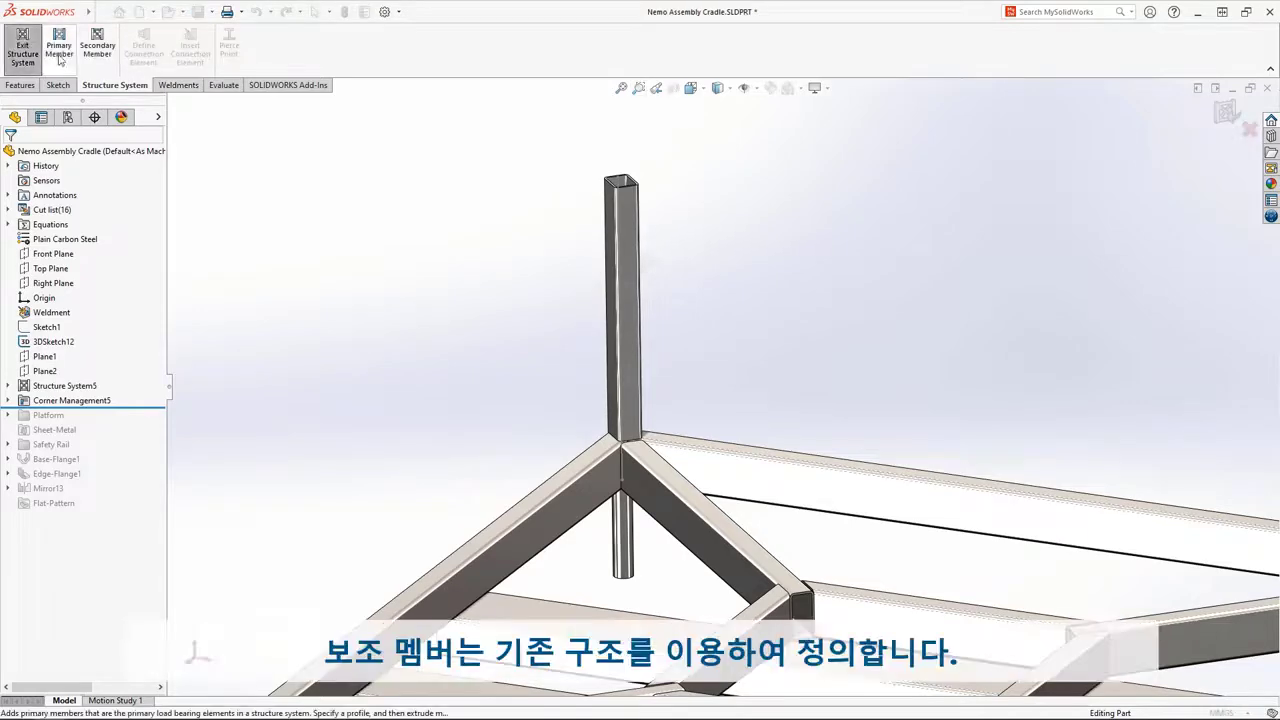
click(96, 66)
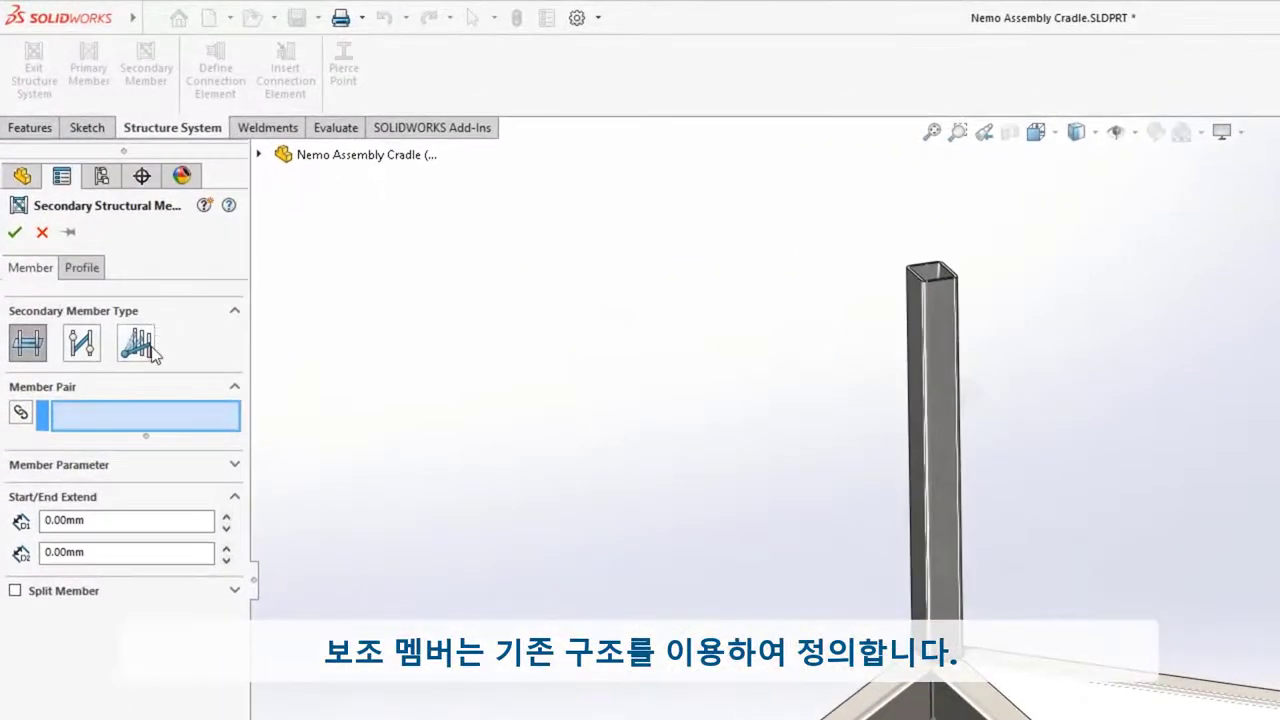
click(101, 232)
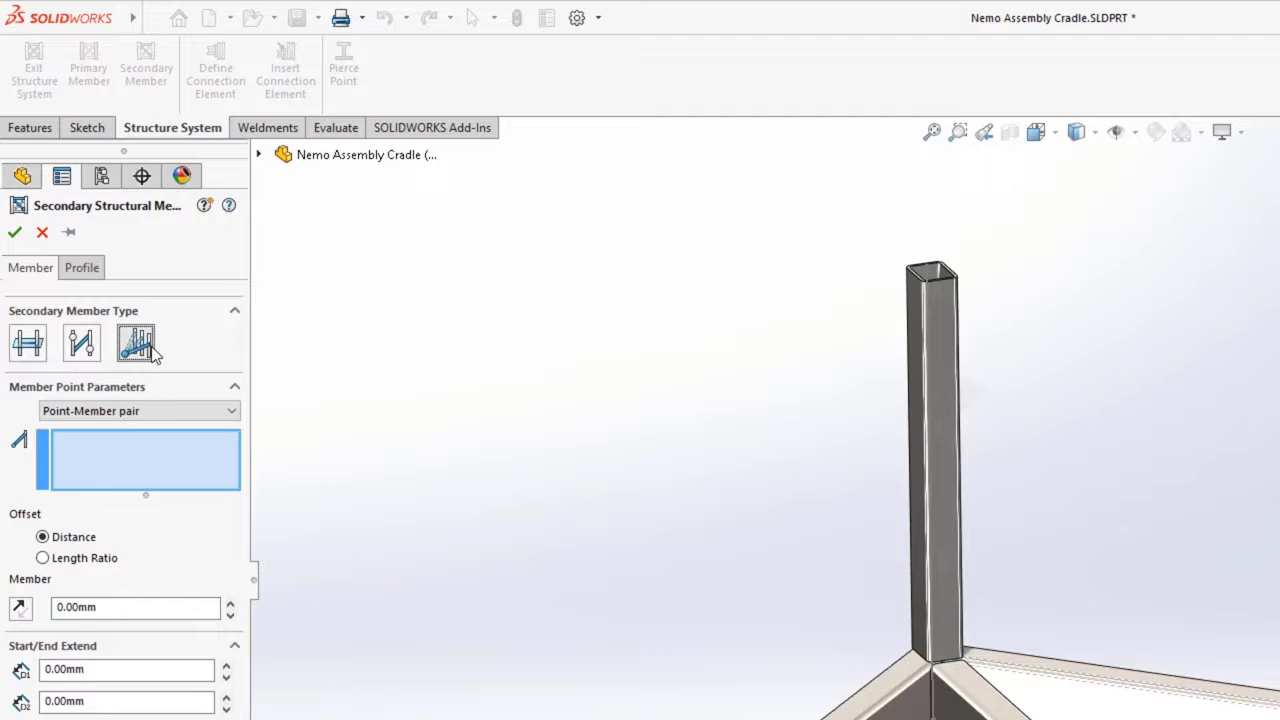
click(165, 412)
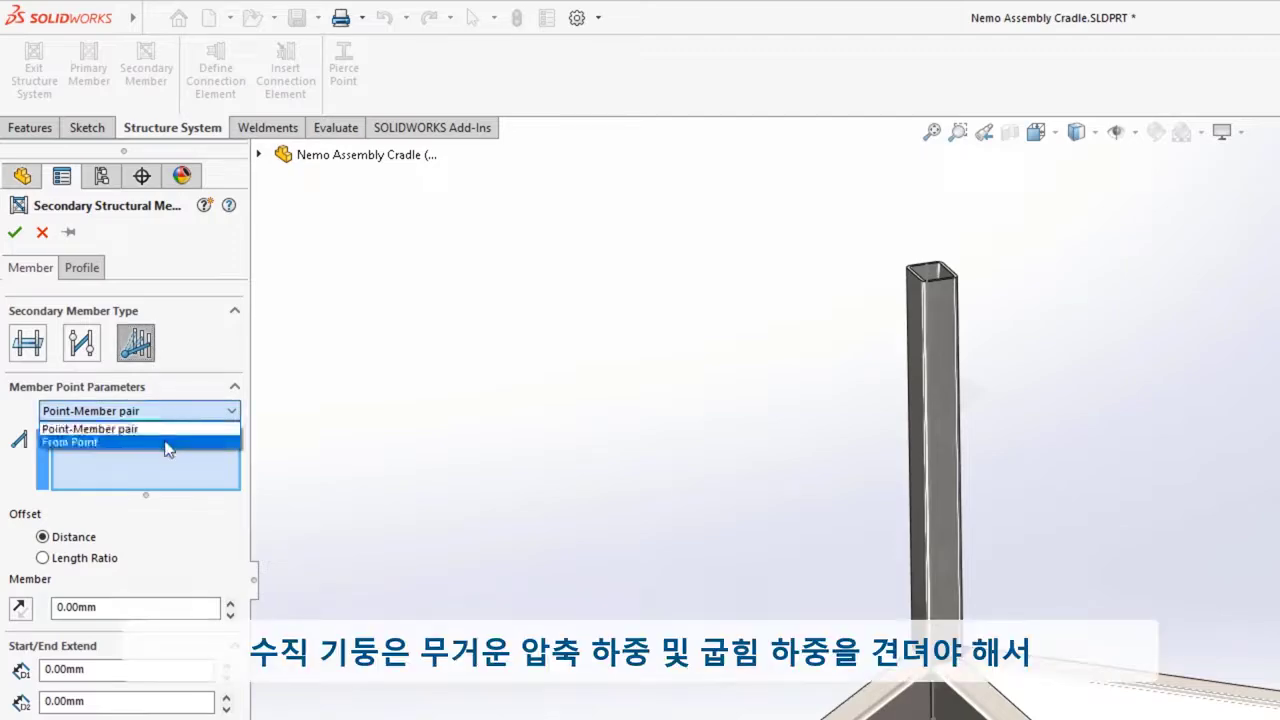
click(167, 442)
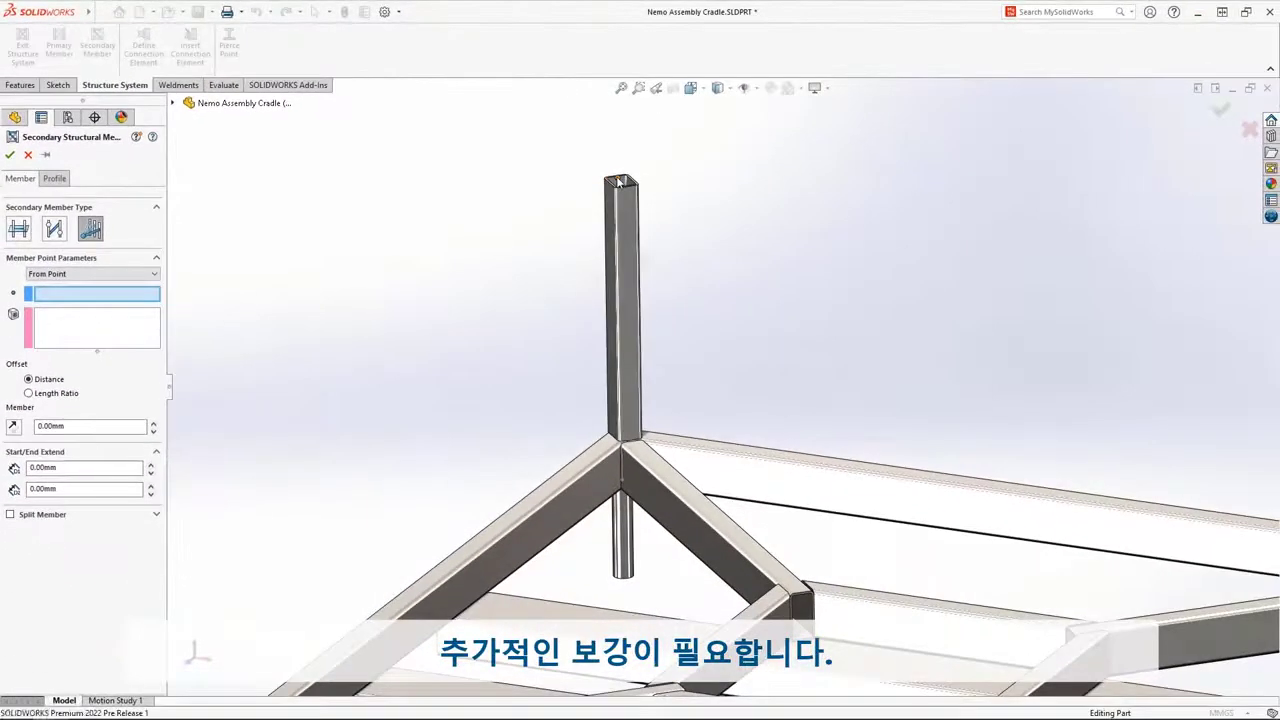
Create three brace members from the point at the vertical post's upper end to the three frame members meeting at its base.
click(619, 181)
click(114, 329)
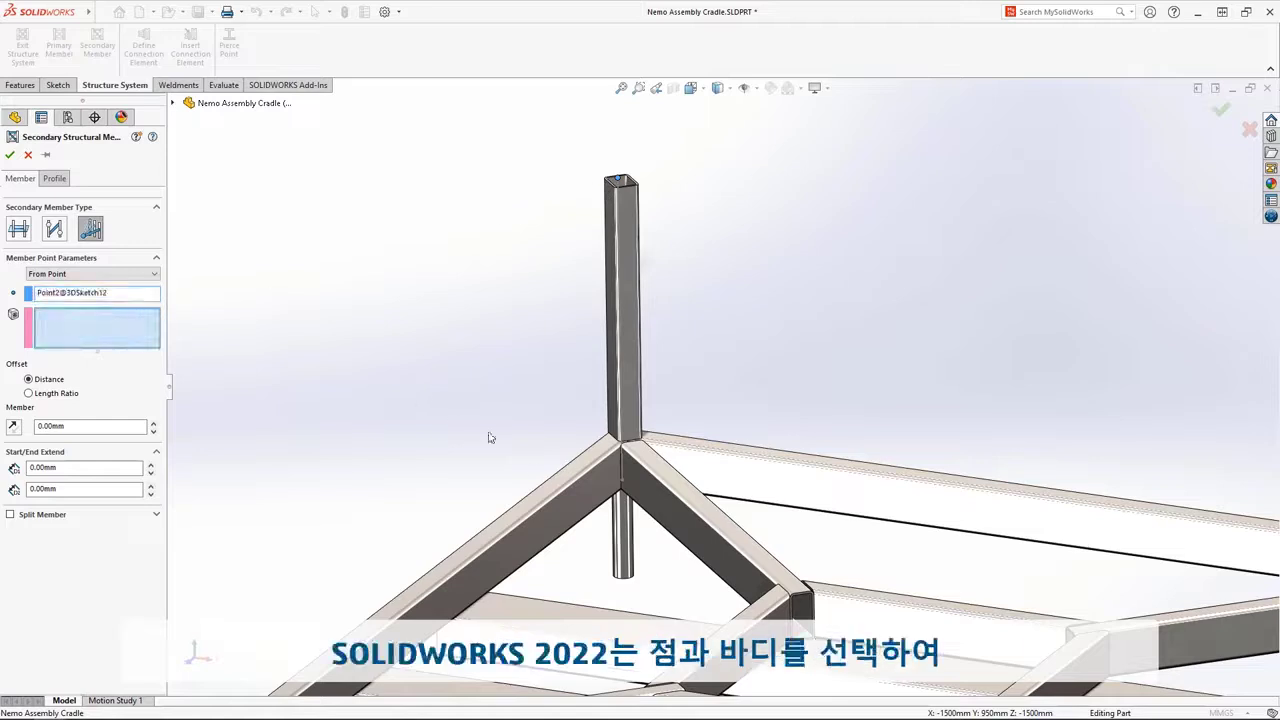
click(558, 503)
click(680, 489)
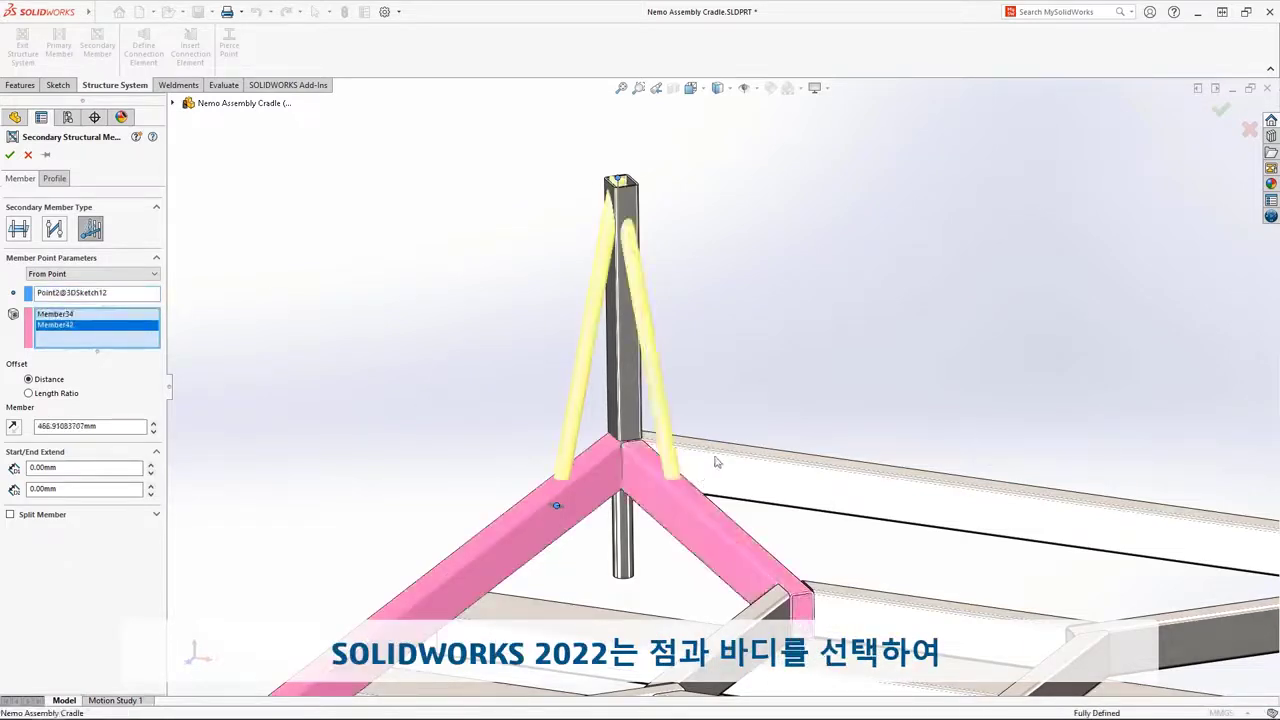
click(728, 455)
right_click(728, 454)
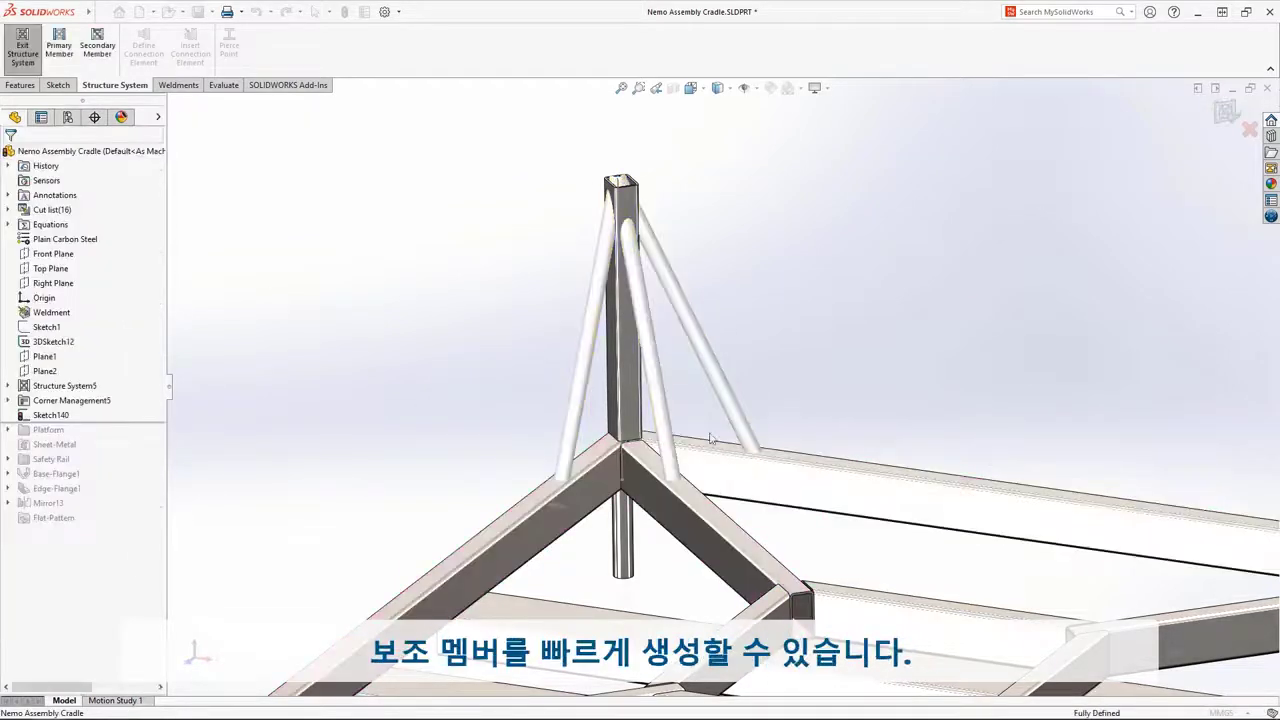
Finish the structure system, set the simple corners to body trim, select the three braces in the complex corner, and accept the corner management.
click(30, 62)
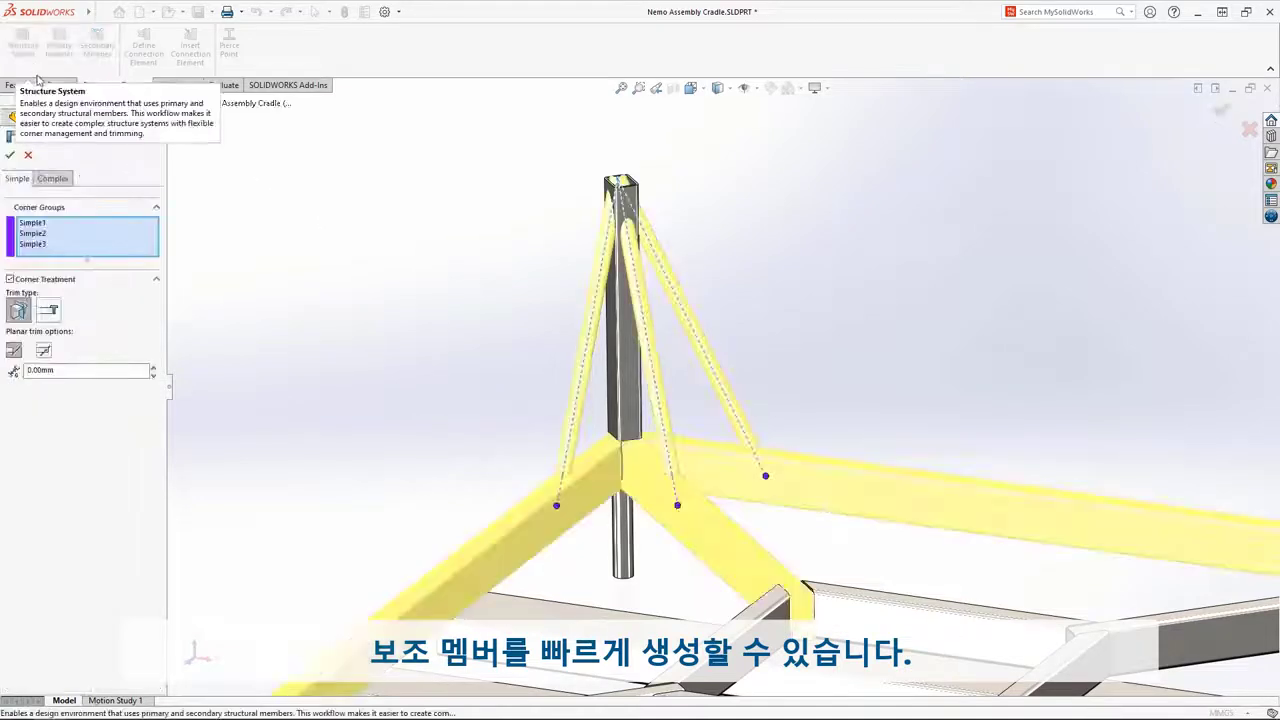
click(48, 310)
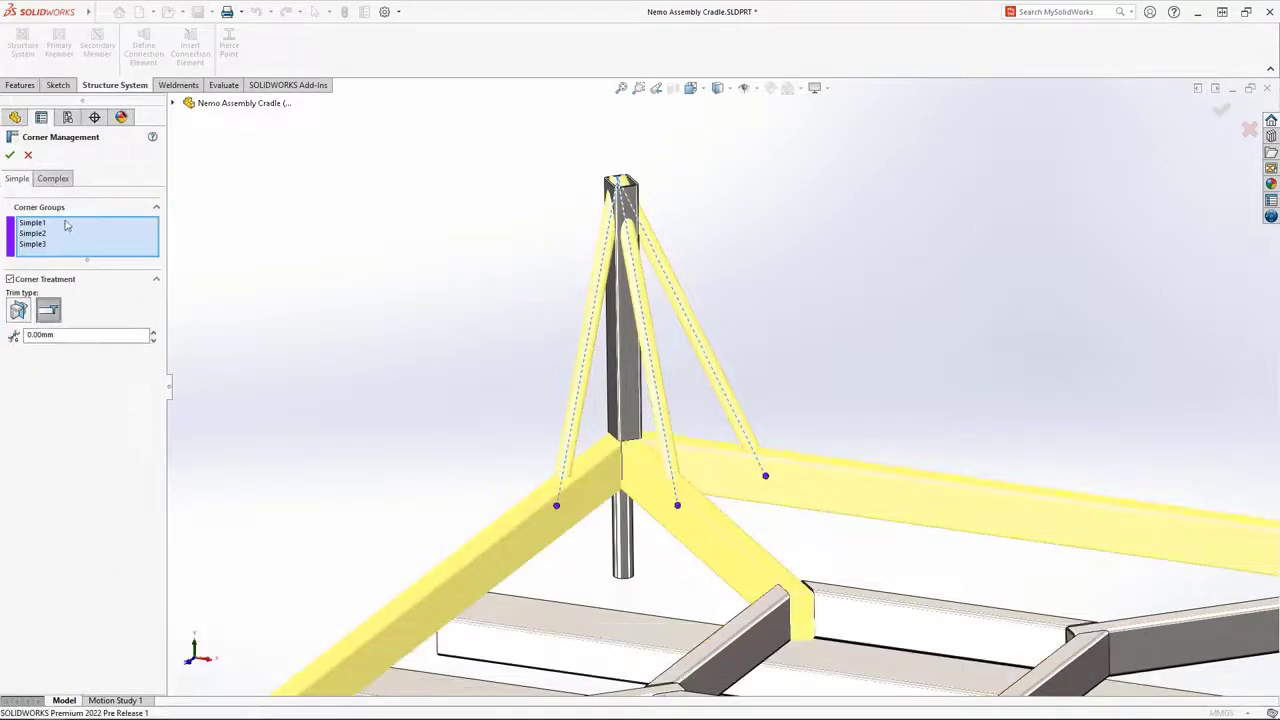
click(68, 178)
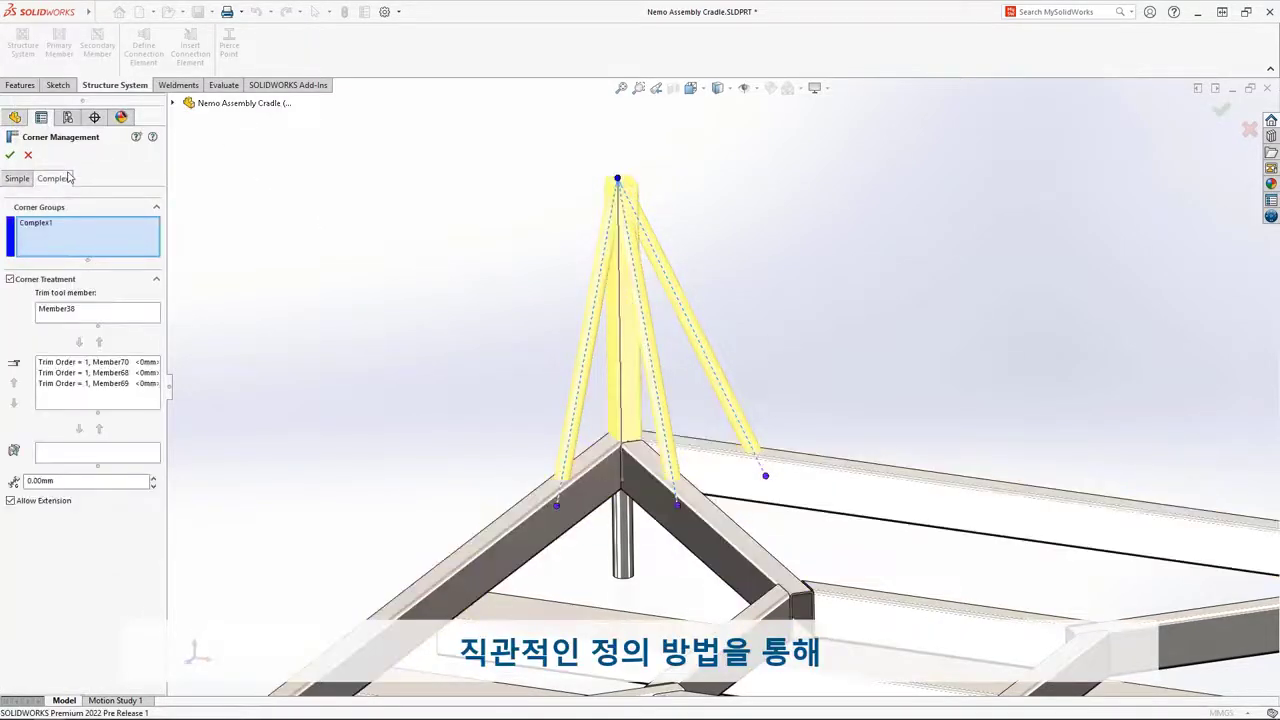
click(78, 364)
click(78, 373)
click(78, 384)
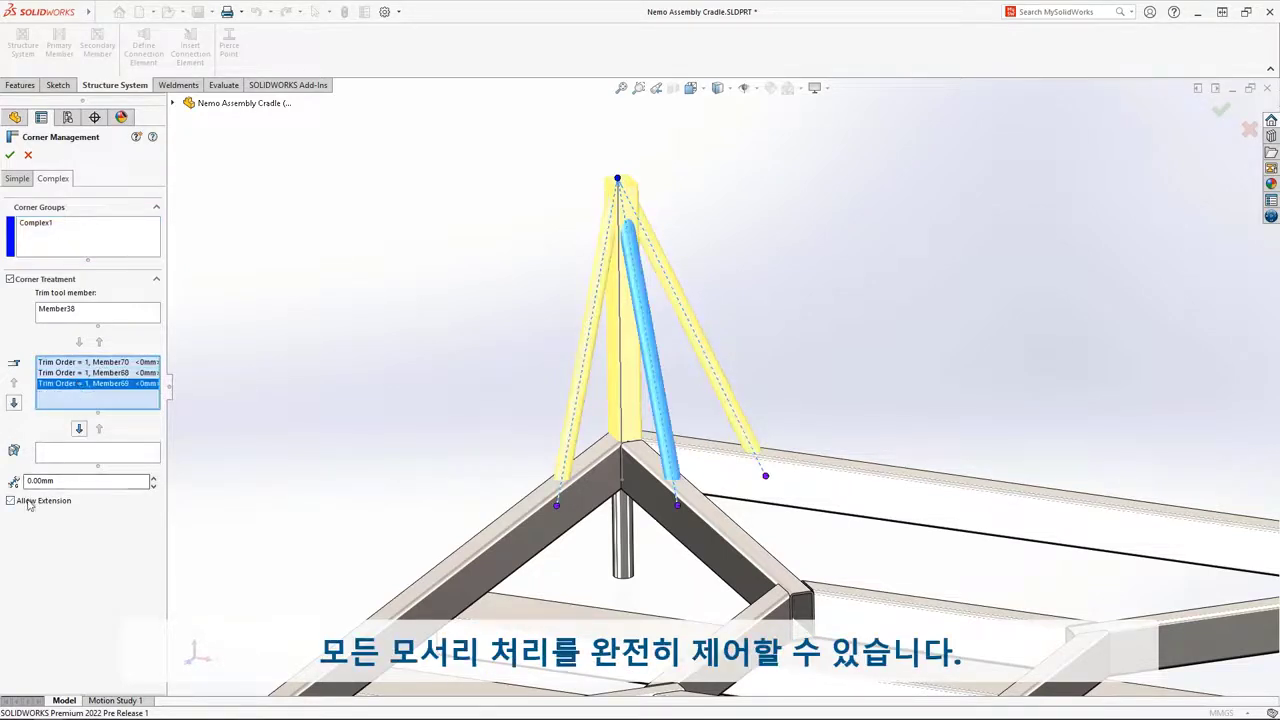
click(10, 155)
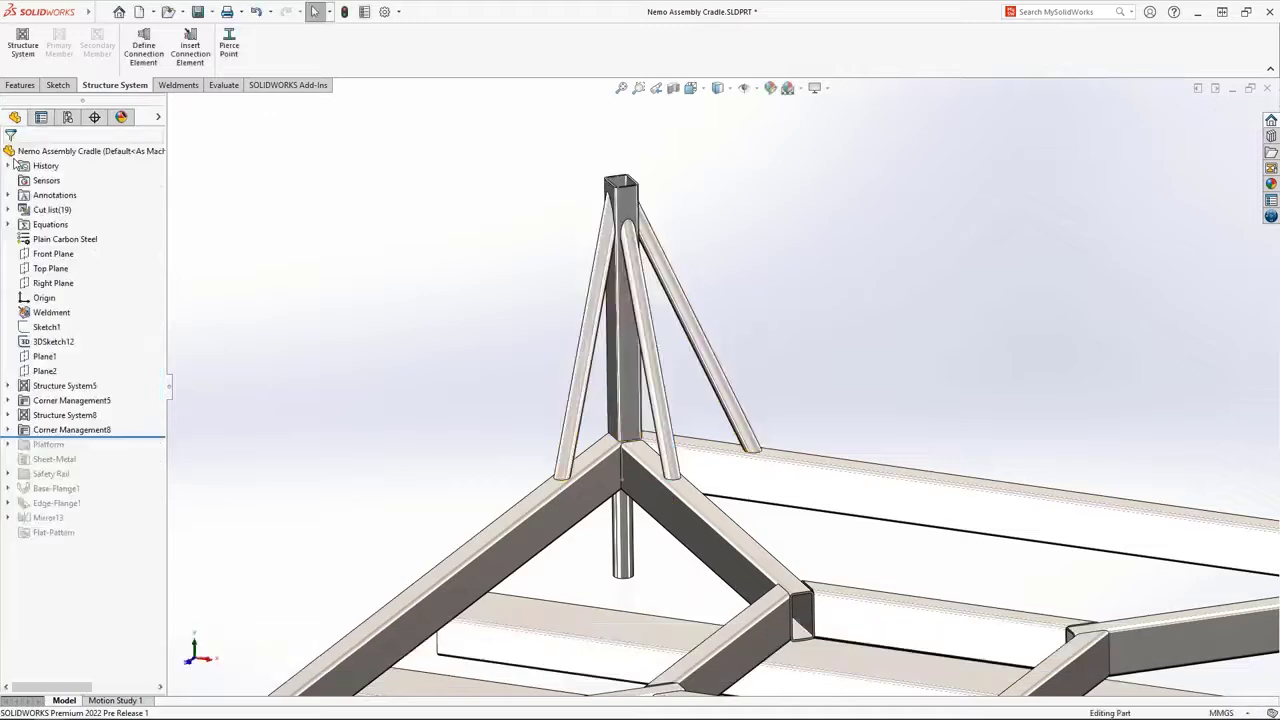
Insert a Base Plate connection element of size Plate 100 on the free end of the short leg below the frame corner.
click(189, 60)
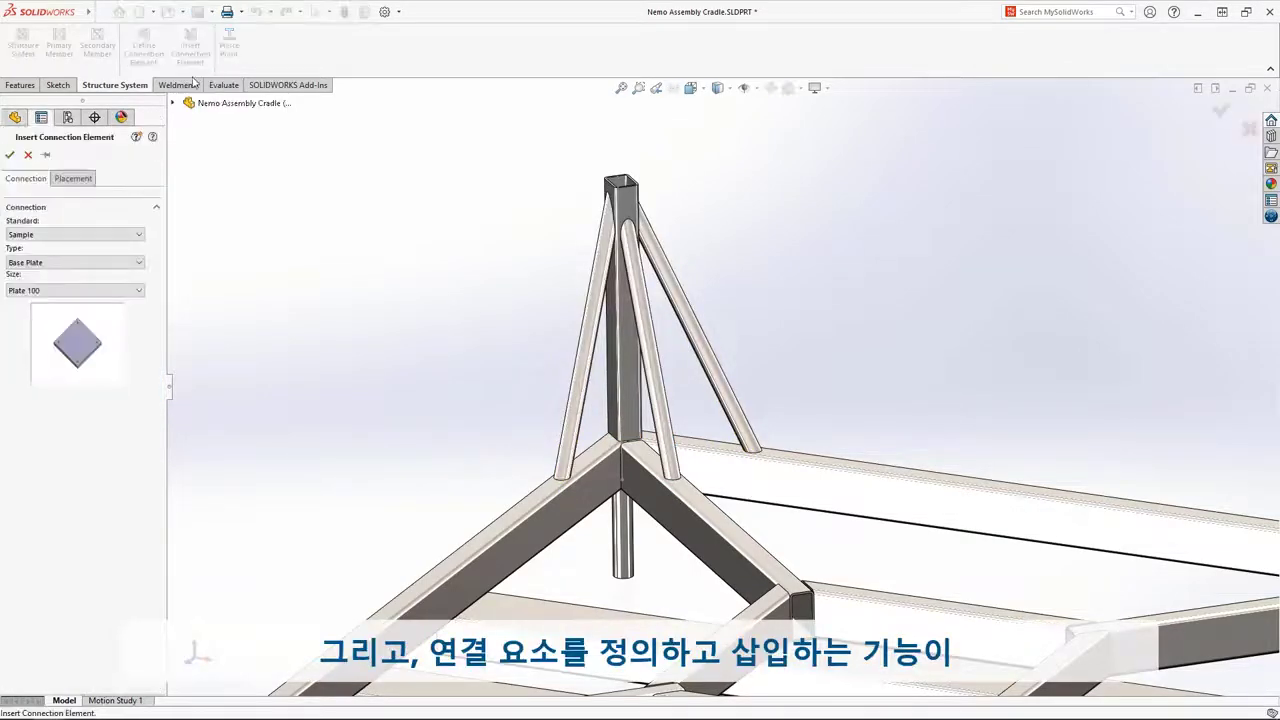
click(139, 262)
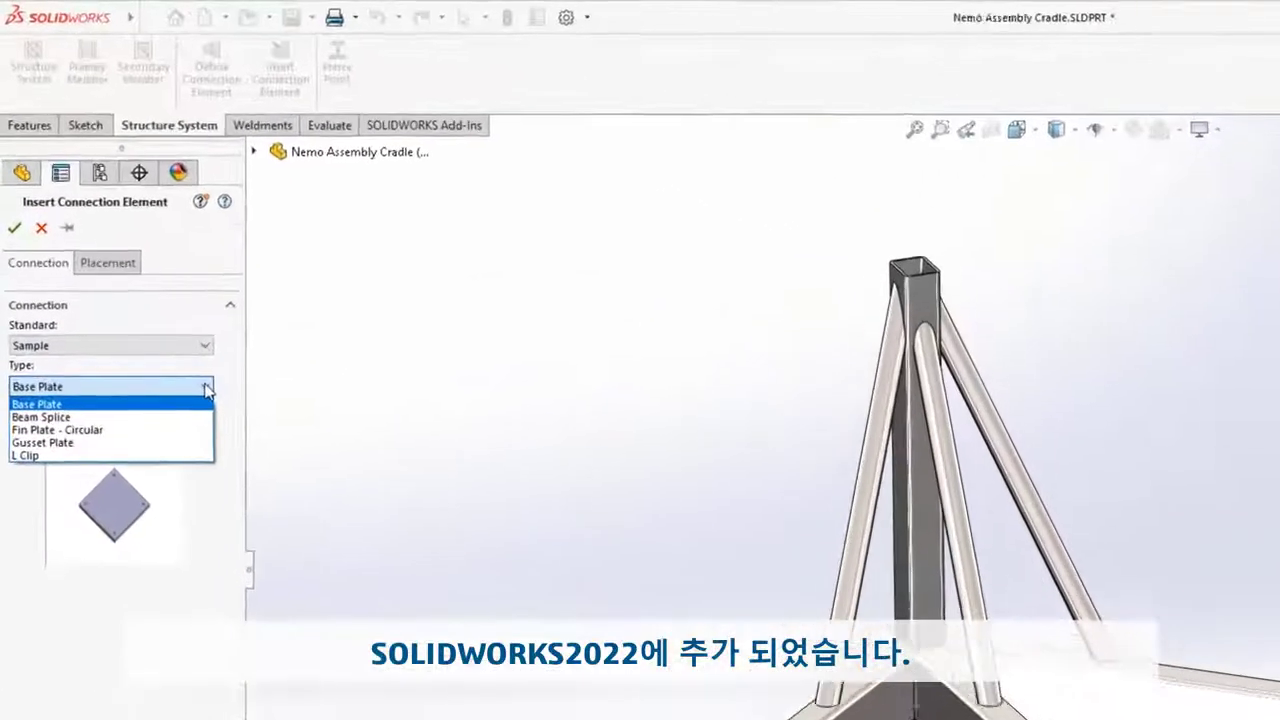
key(Down)
key(Down)
key(Down)
key(Down)
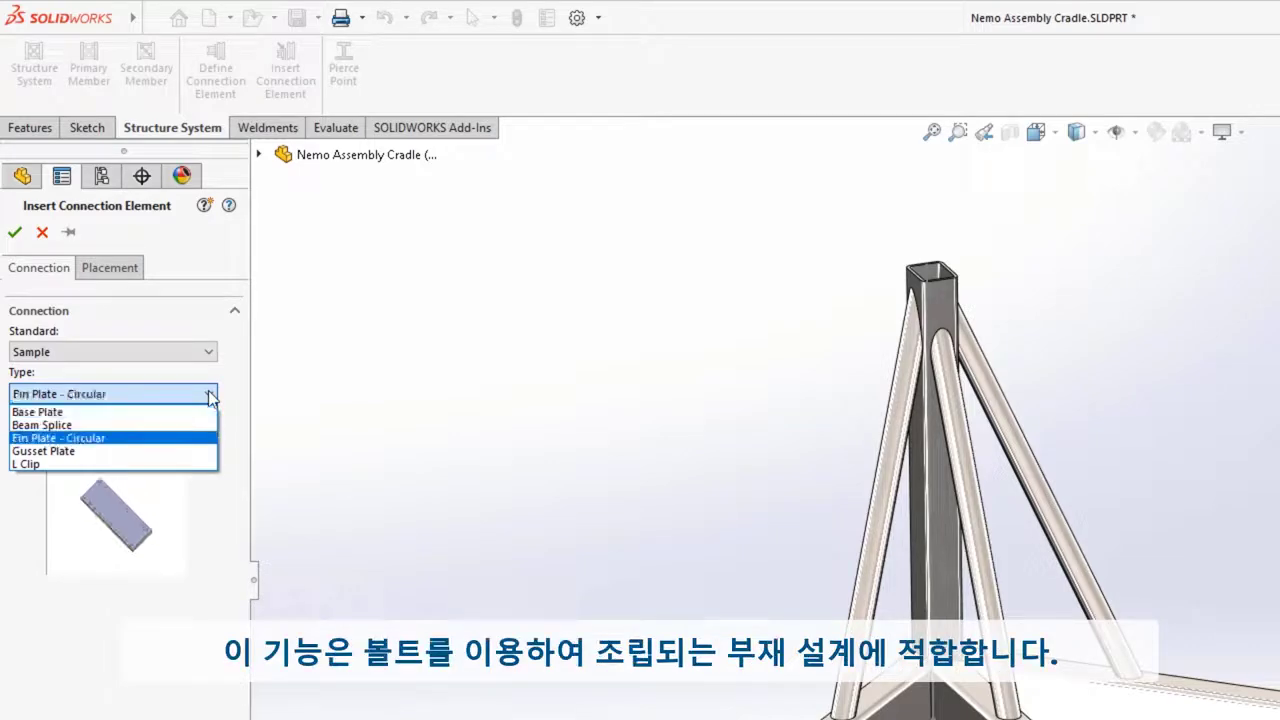
click(203, 413)
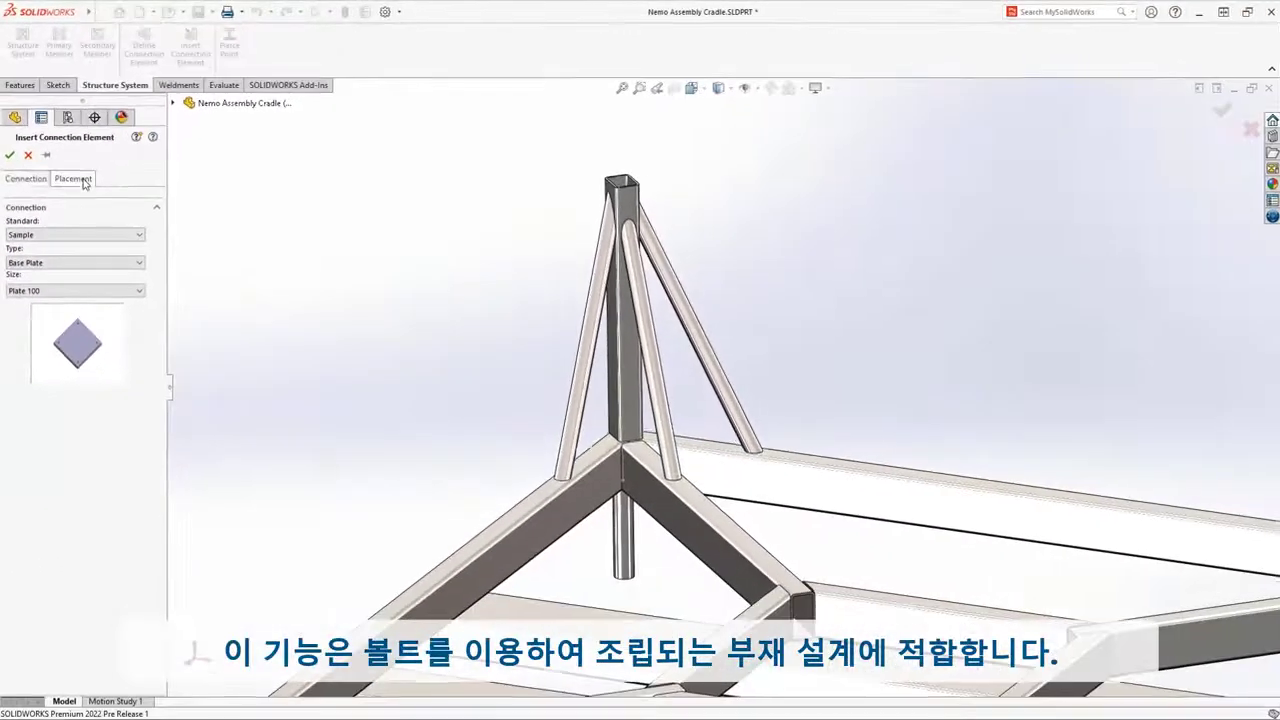
click(84, 180)
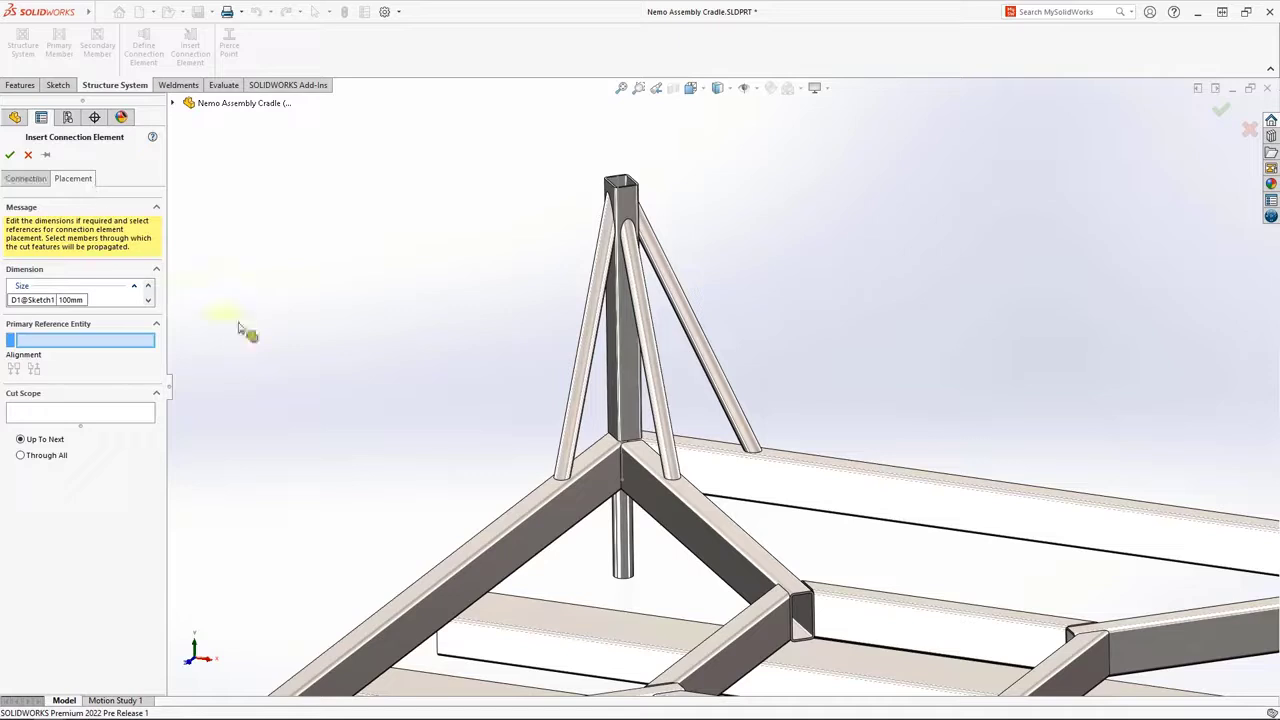
click(622, 535)
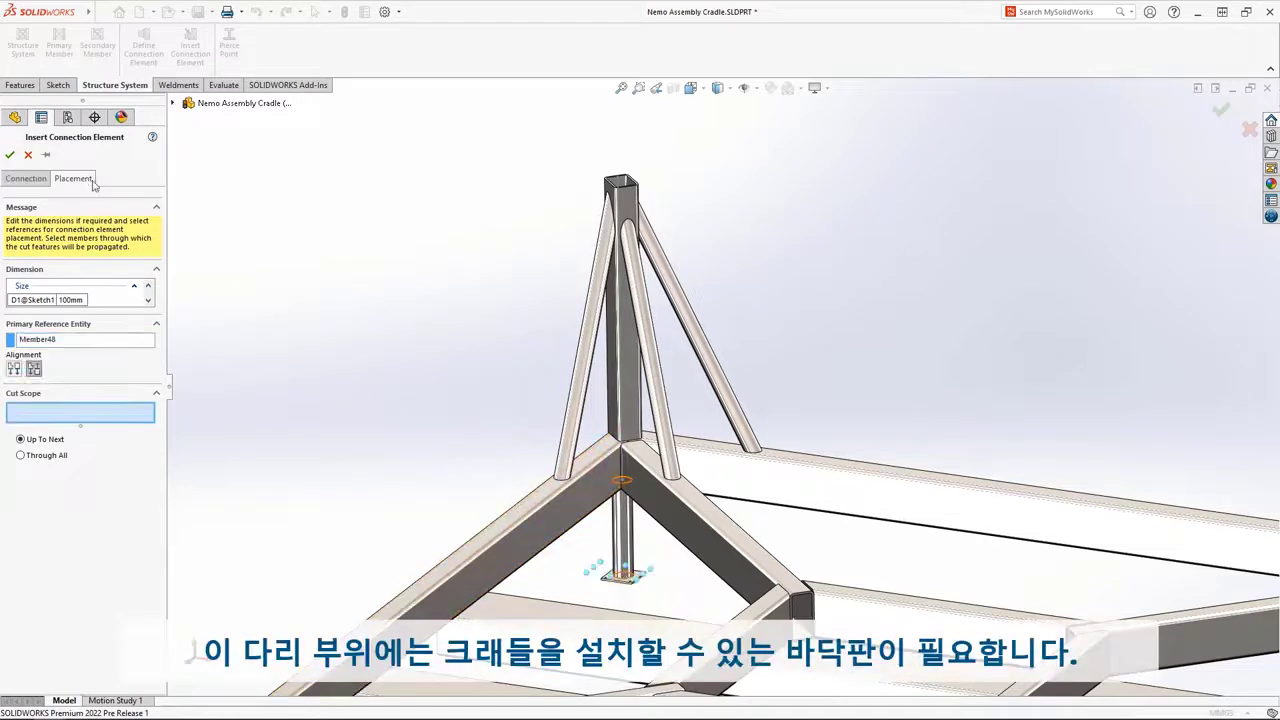
click(10, 156)
Add a second base plate on the upper end of the vertical post and set its size to 150 mm.
click(588, 188)
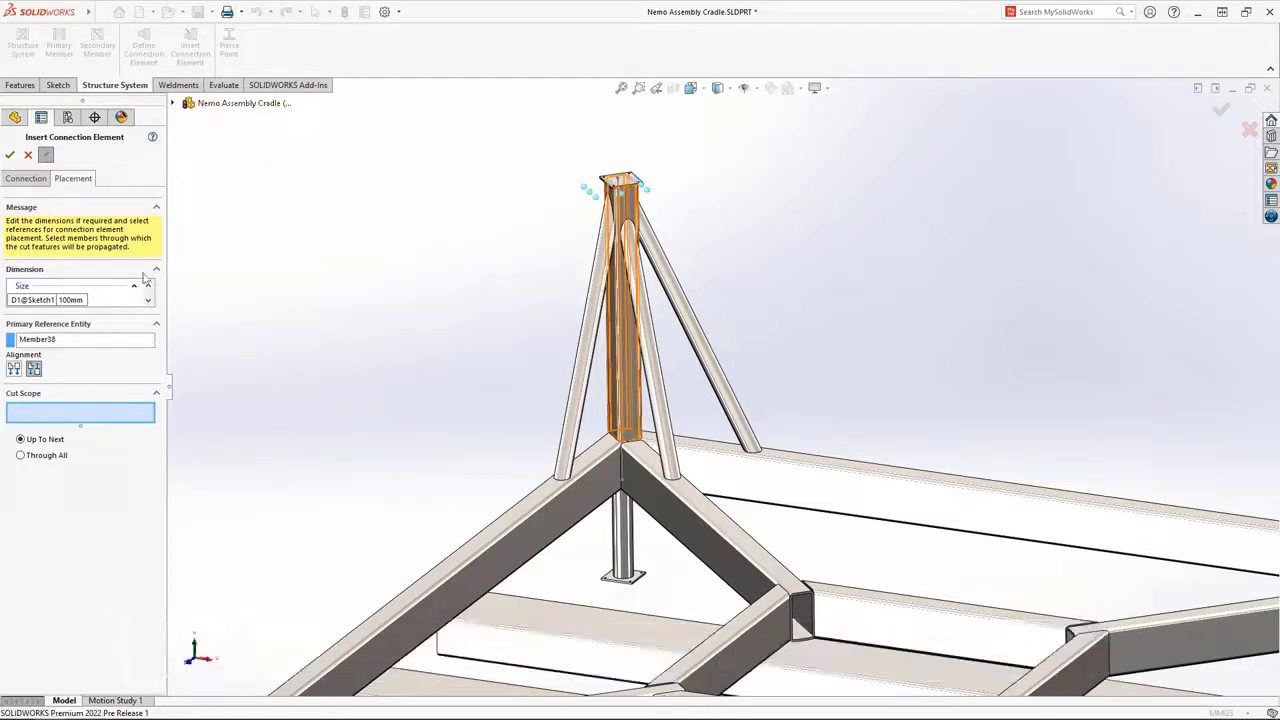
click(78, 300)
text(150)
key(Return)
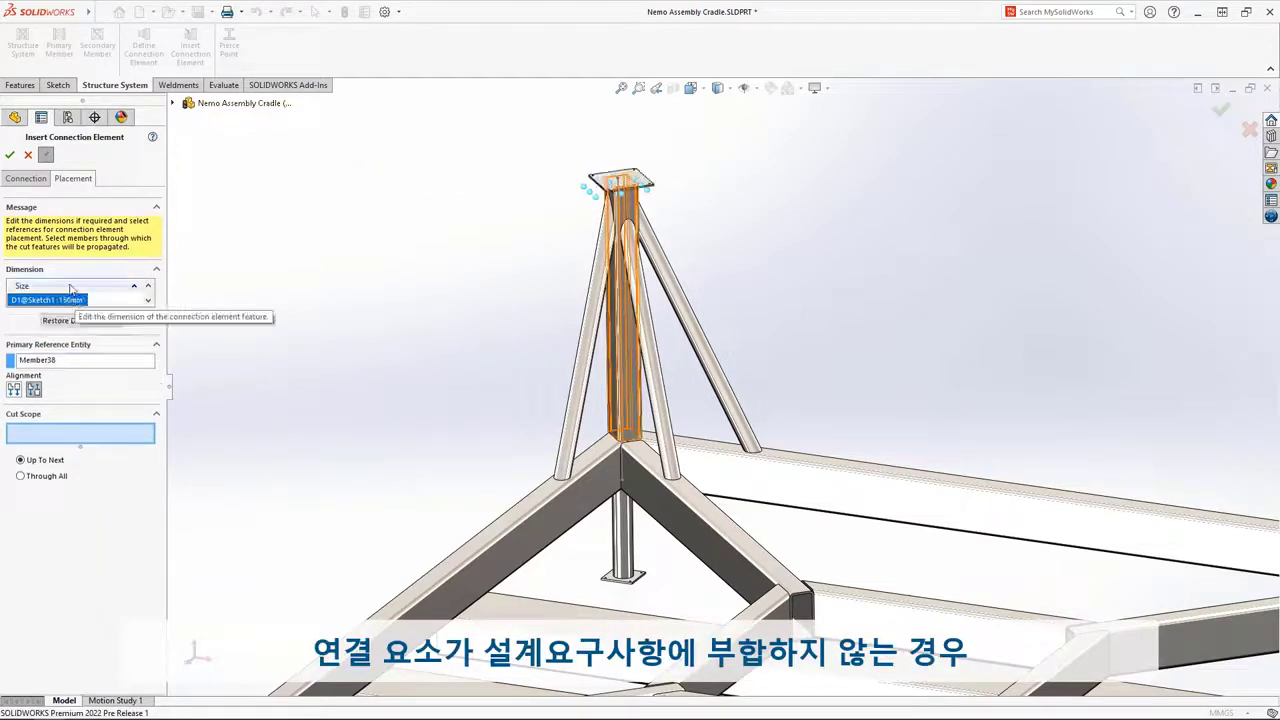
click(9, 155)
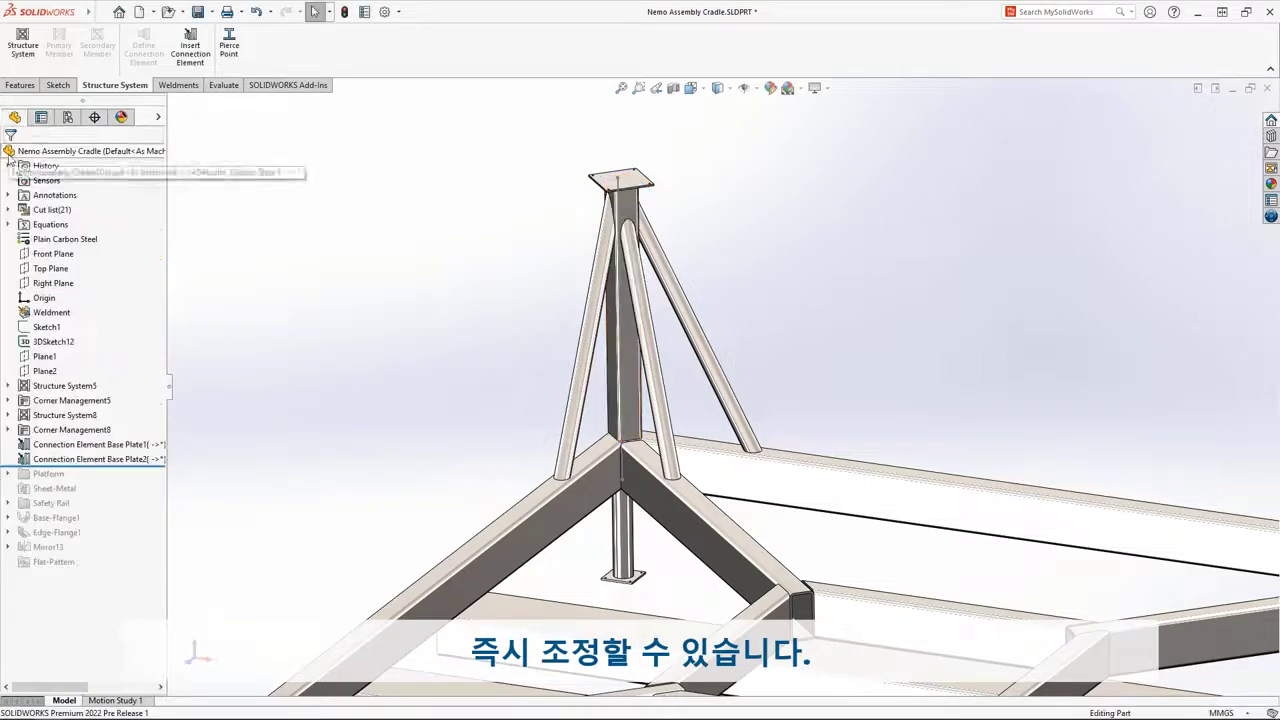
Insert an L Clip of size L 100 between the diagonal frame member and the lifting channel, cutting its holes into the channel.
click(192, 58)
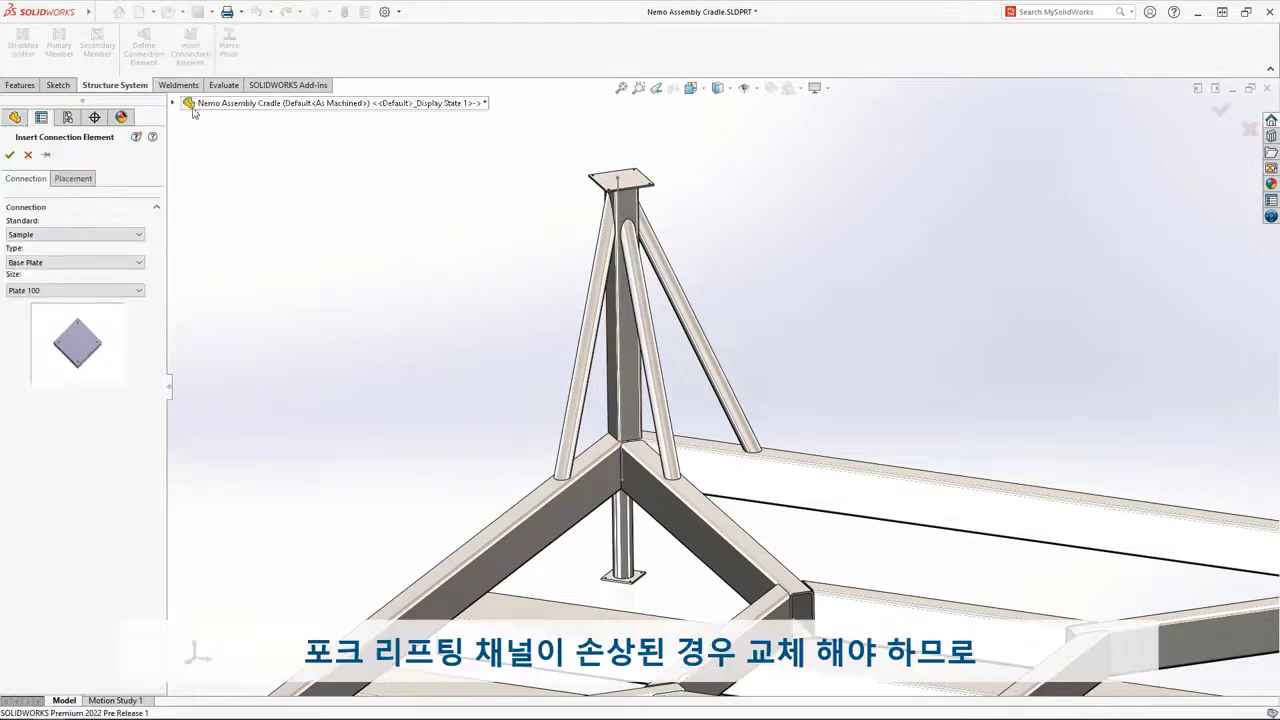
click(100, 262)
click(128, 310)
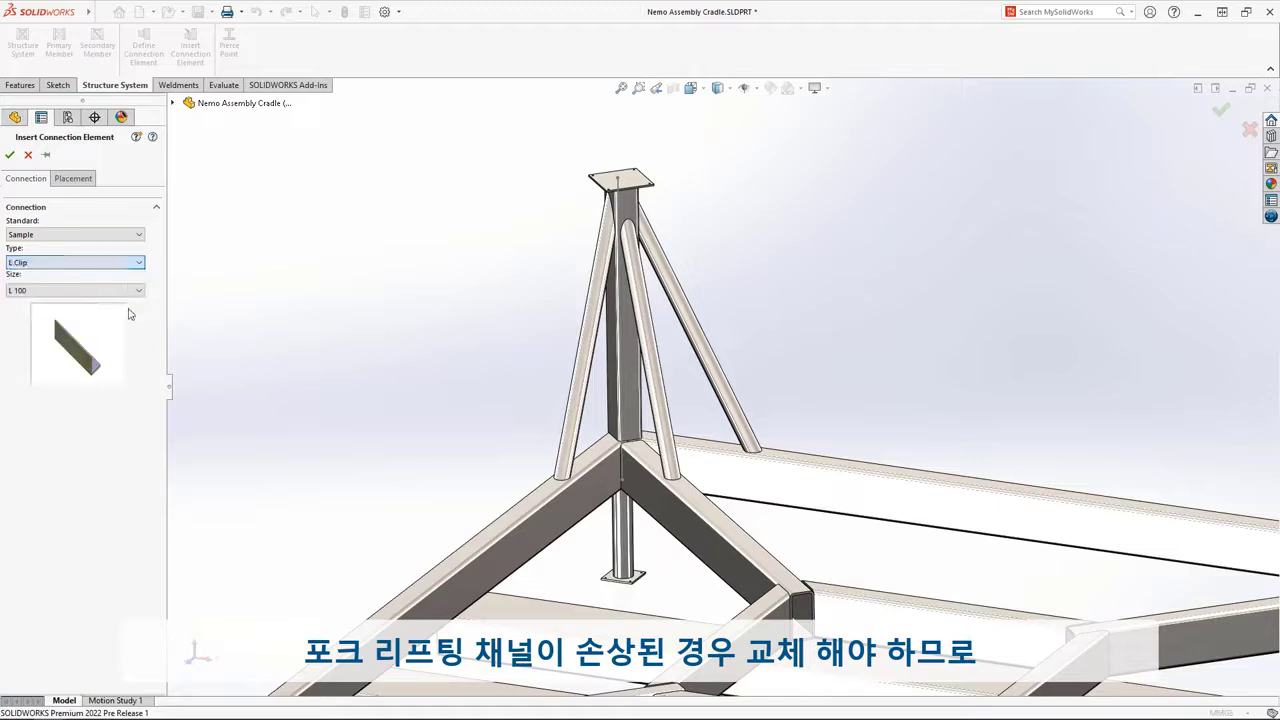
click(86, 182)
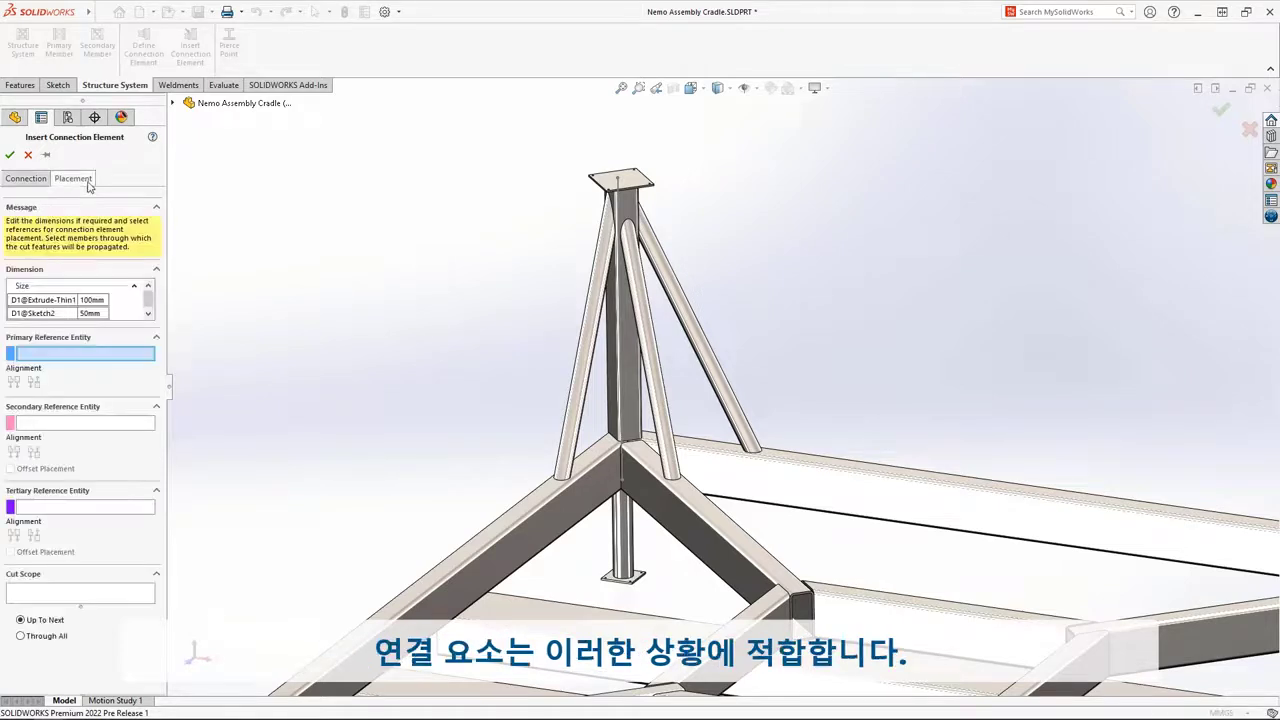
click(465, 585)
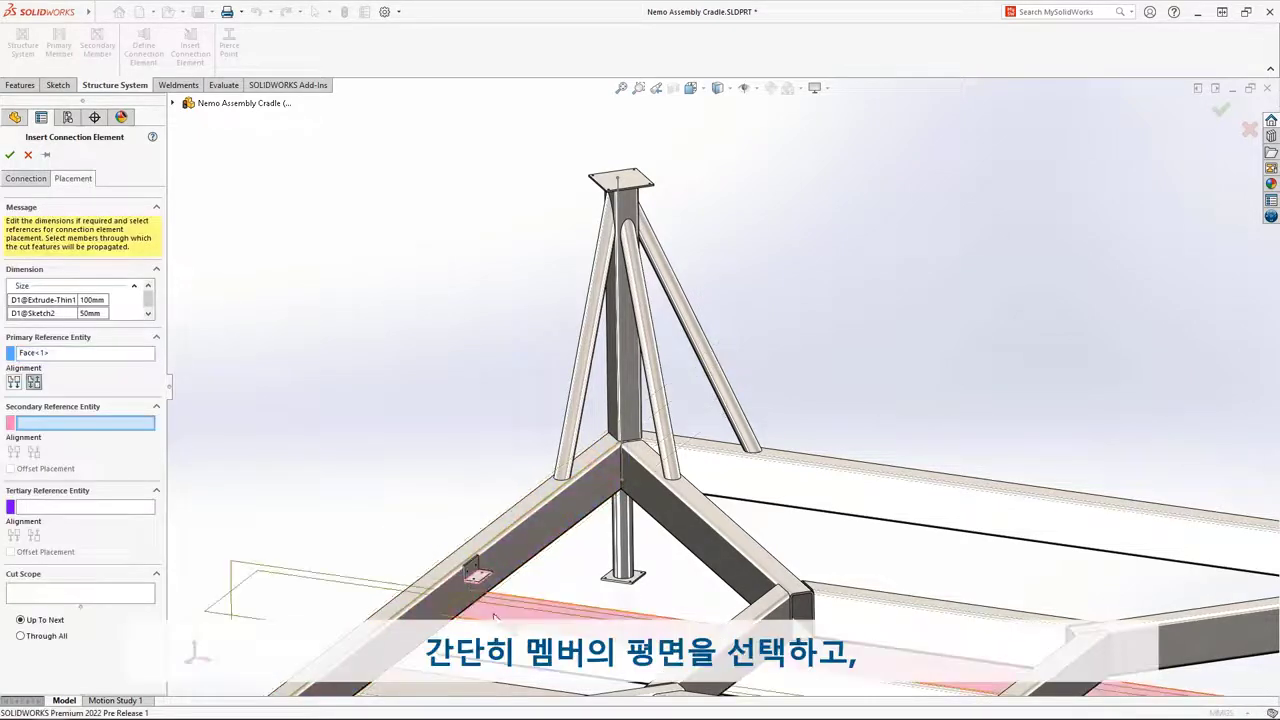
click(498, 616)
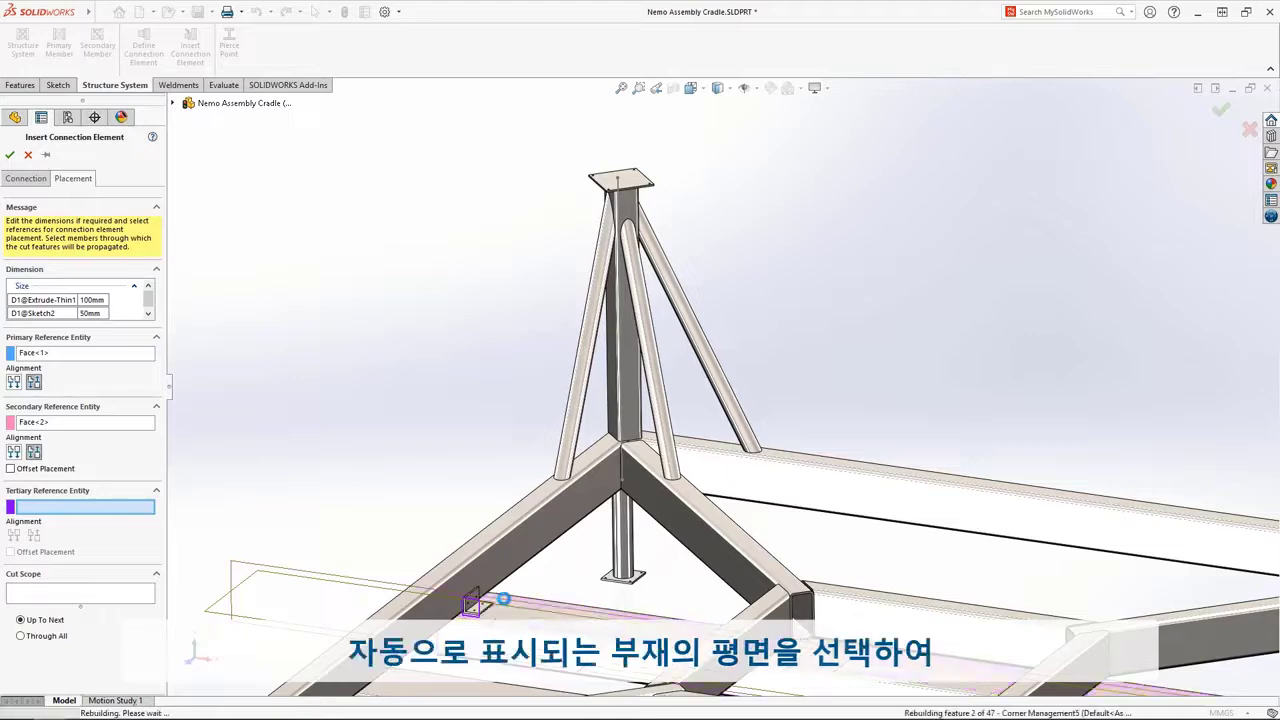
click(501, 599)
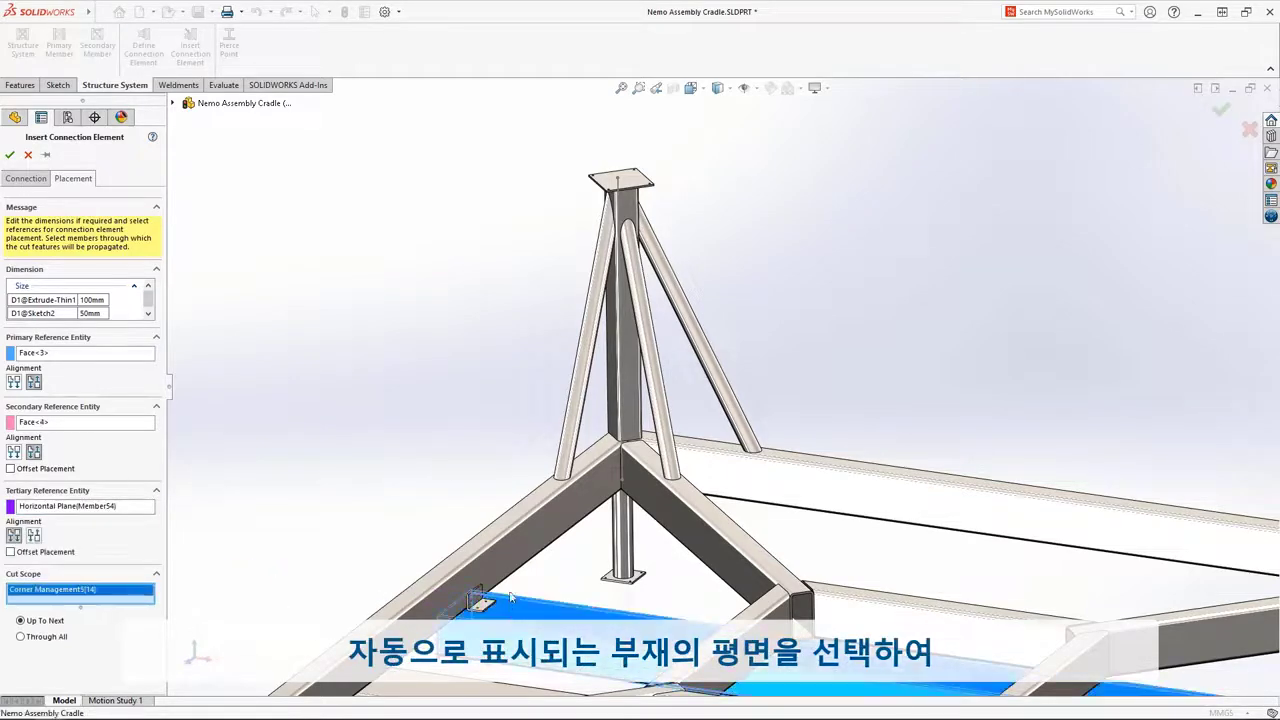
click(508, 567)
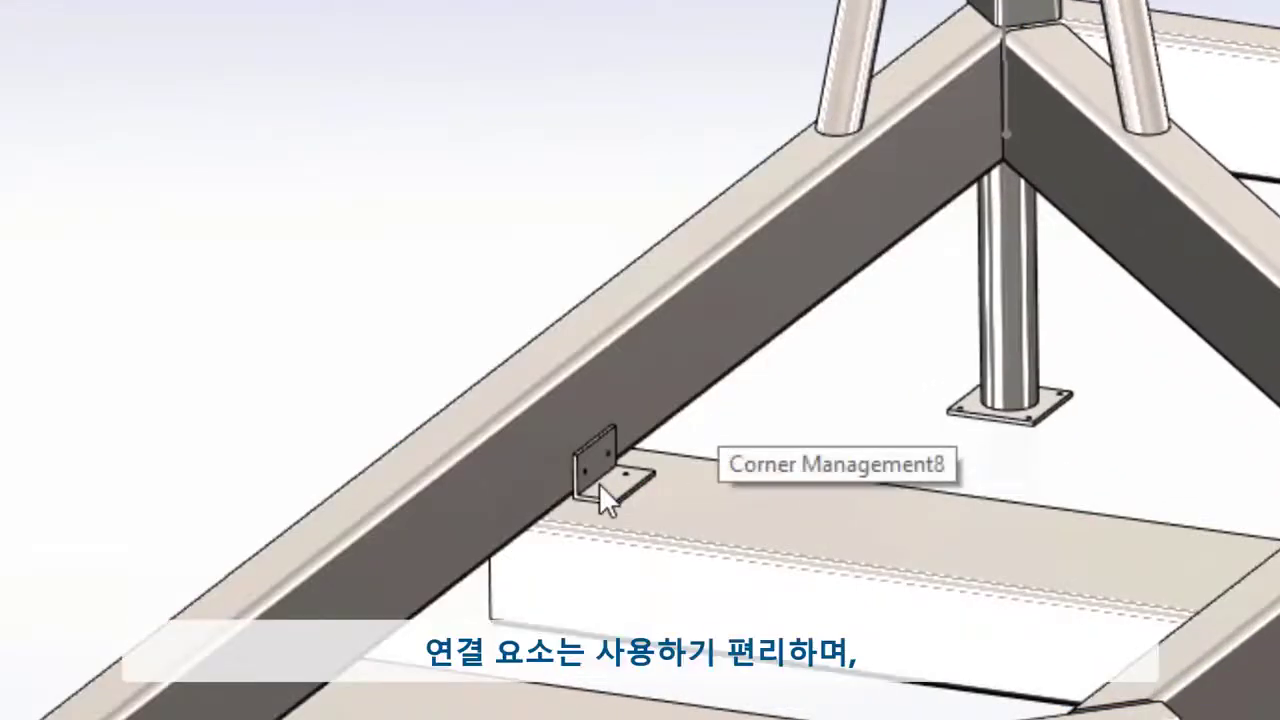
Hide the L clip to examine the holes cut into the members beneath it, and show it again.
key(Tab)
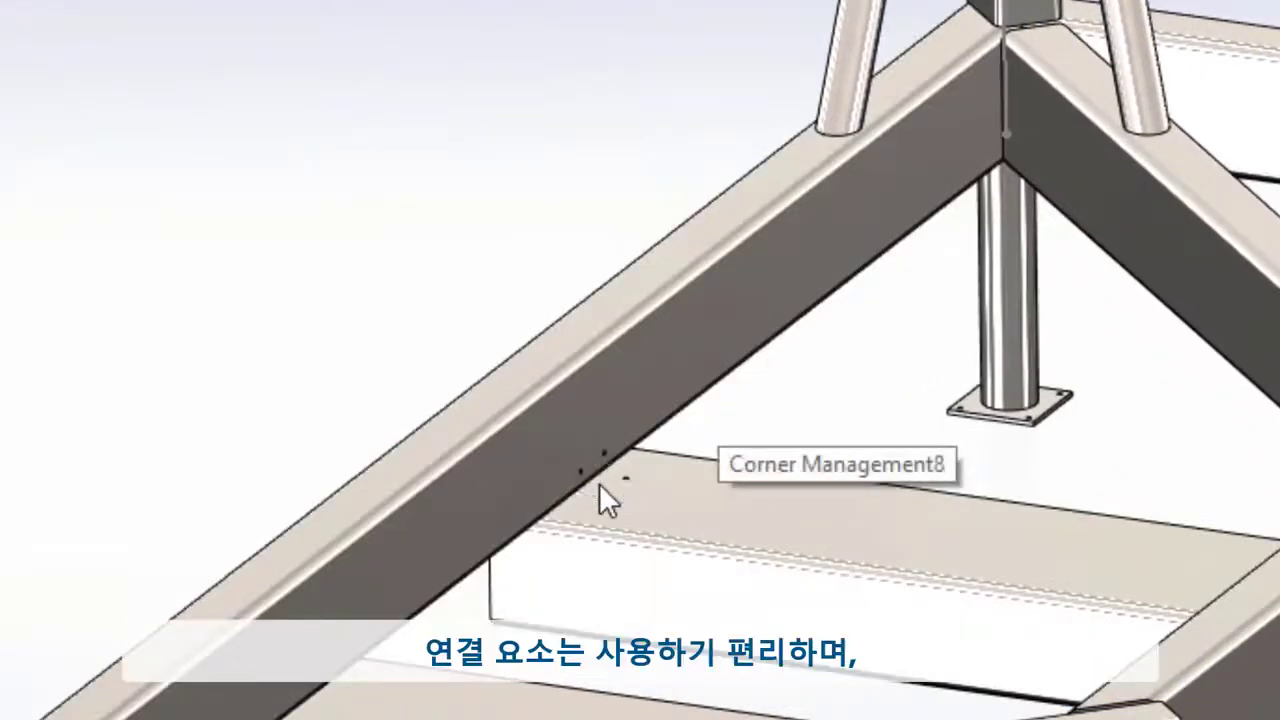
key(shift+Tab)
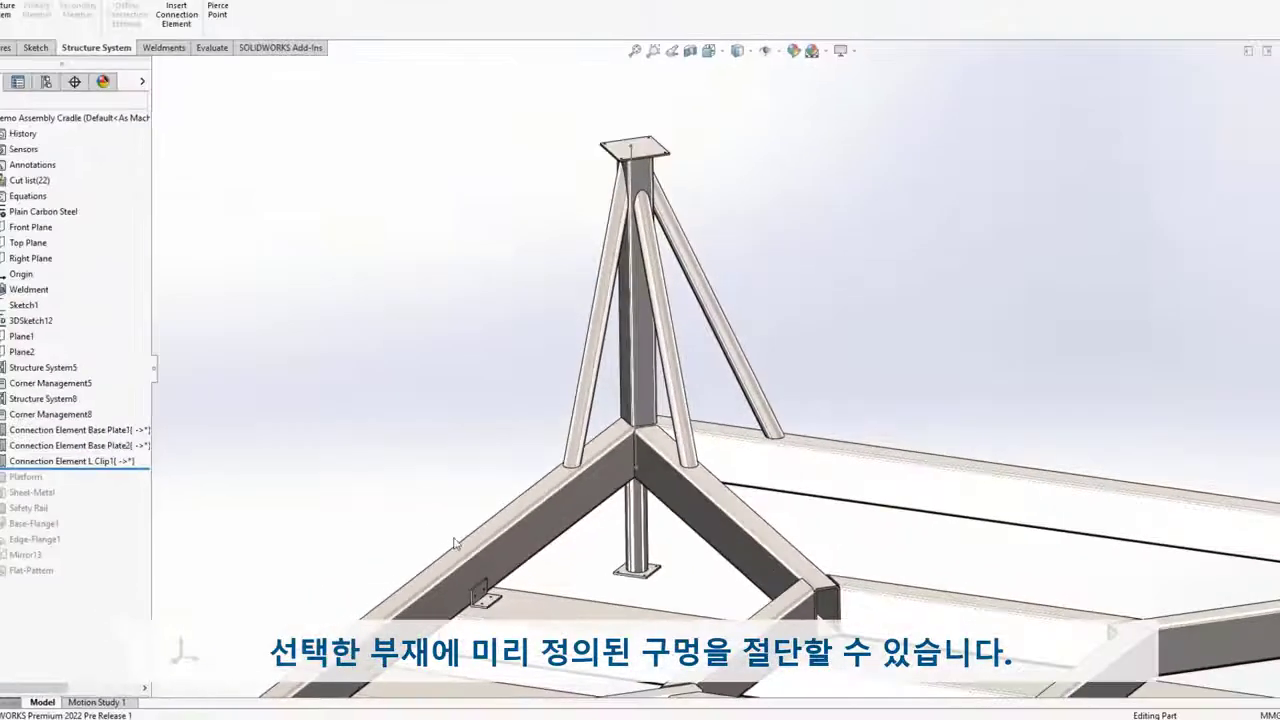
Close the open tube end at the inner frame corner with an end cap.
click(180, 48)
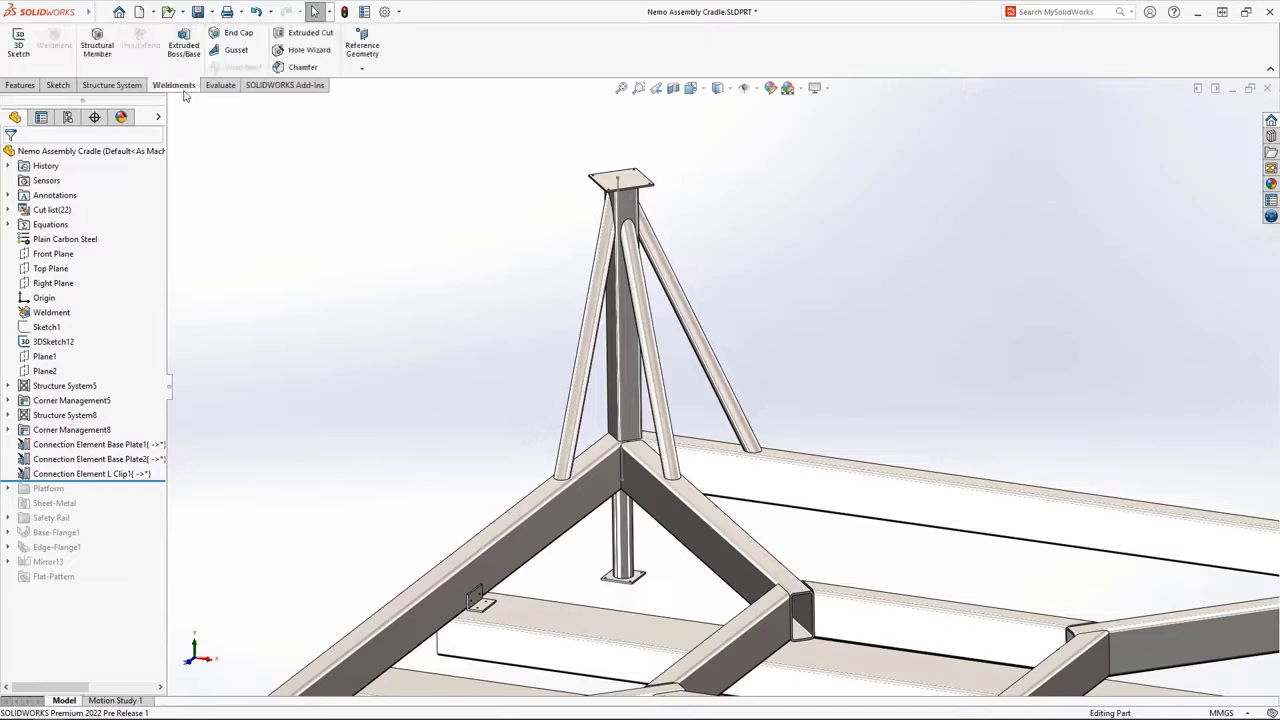
click(232, 33)
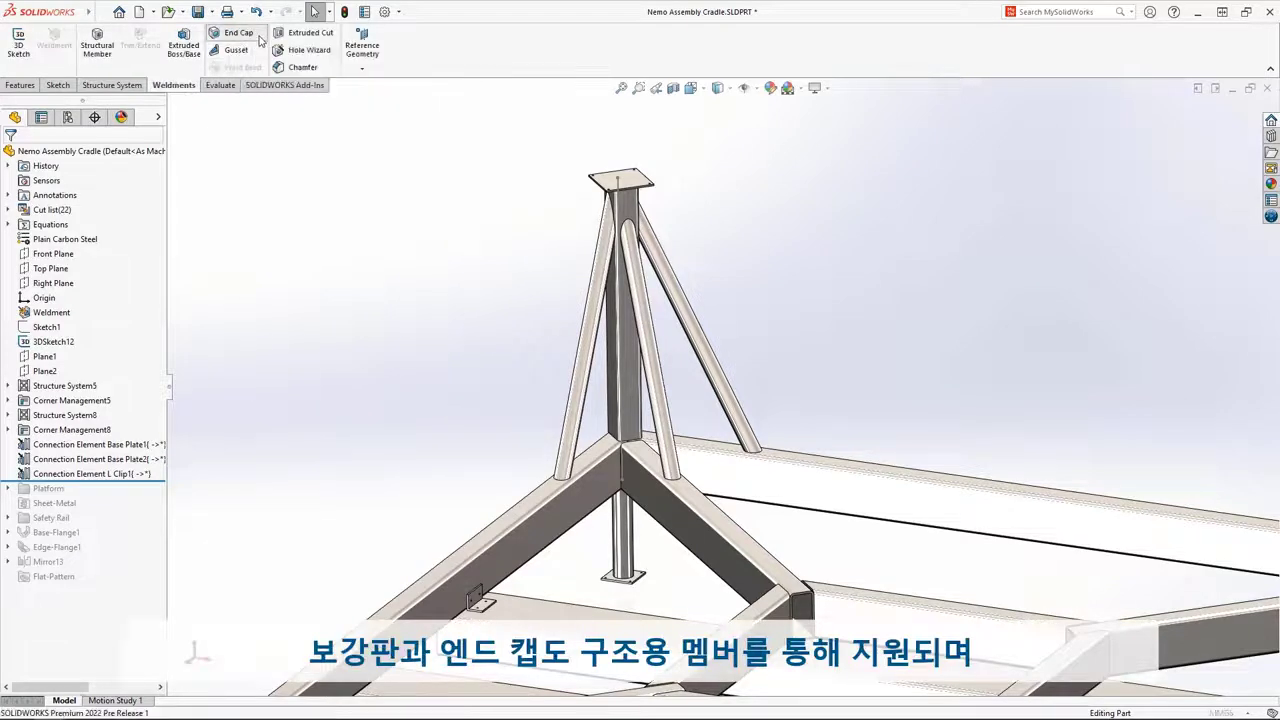
click(814, 602)
right_click(814, 602)
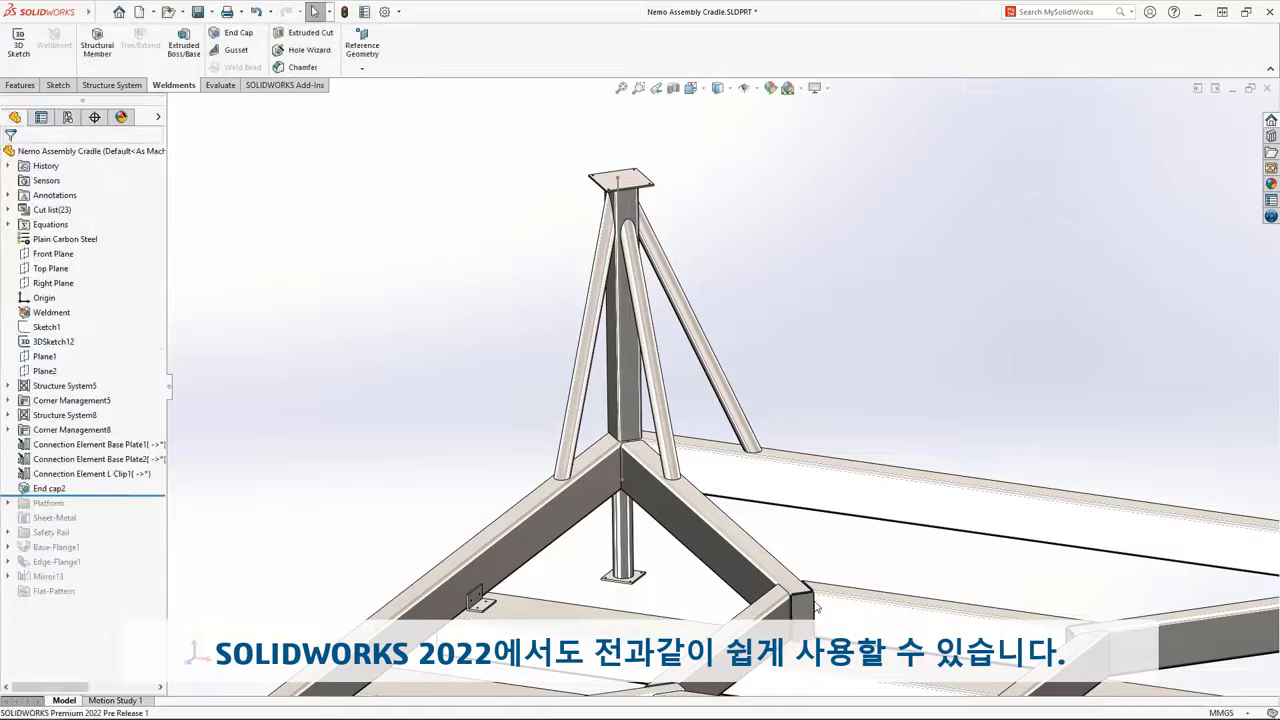
Mirror the leg, its base plate, the L clip and the end cap as bodies about the Front Plane and Right Plane.
key(s)
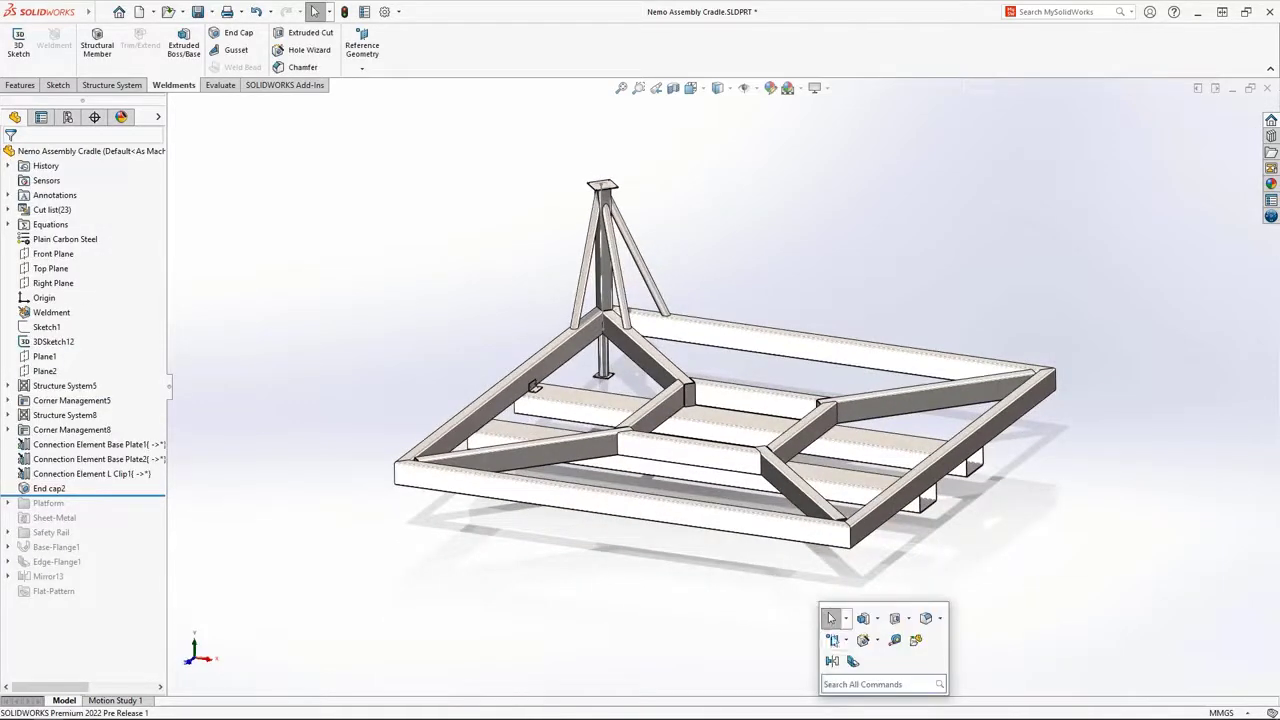
click(831, 661)
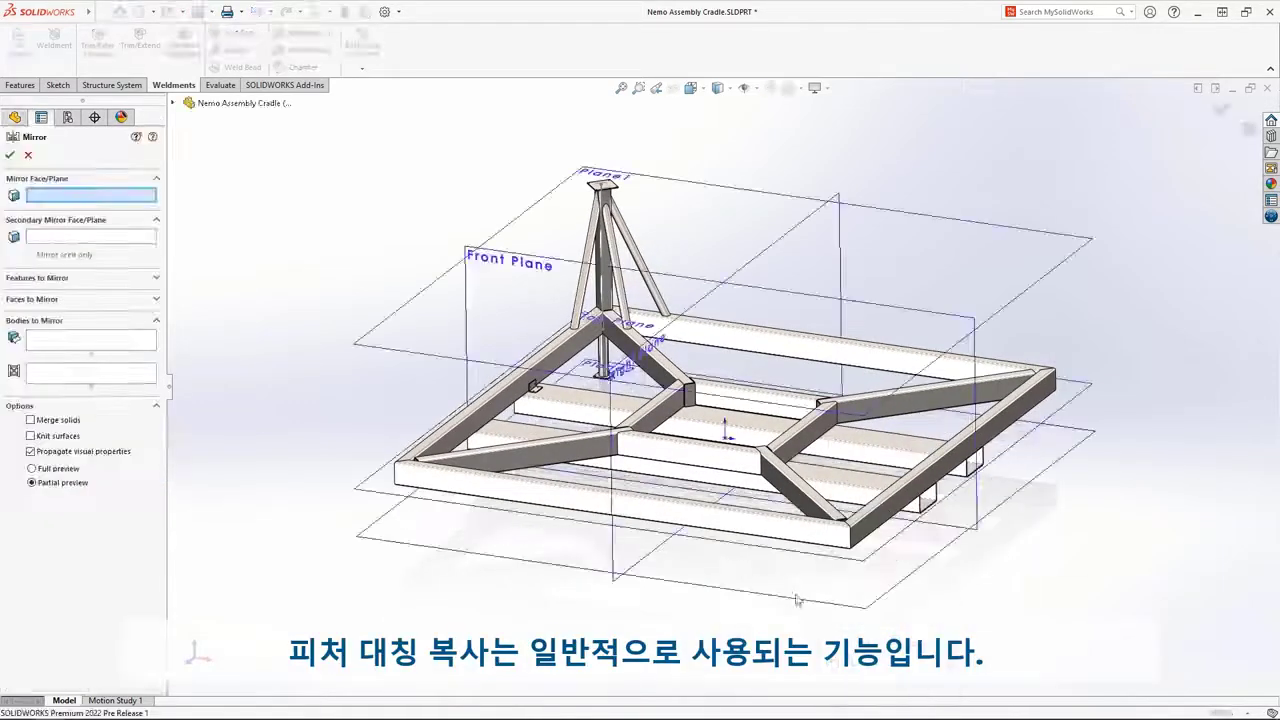
click(706, 322)
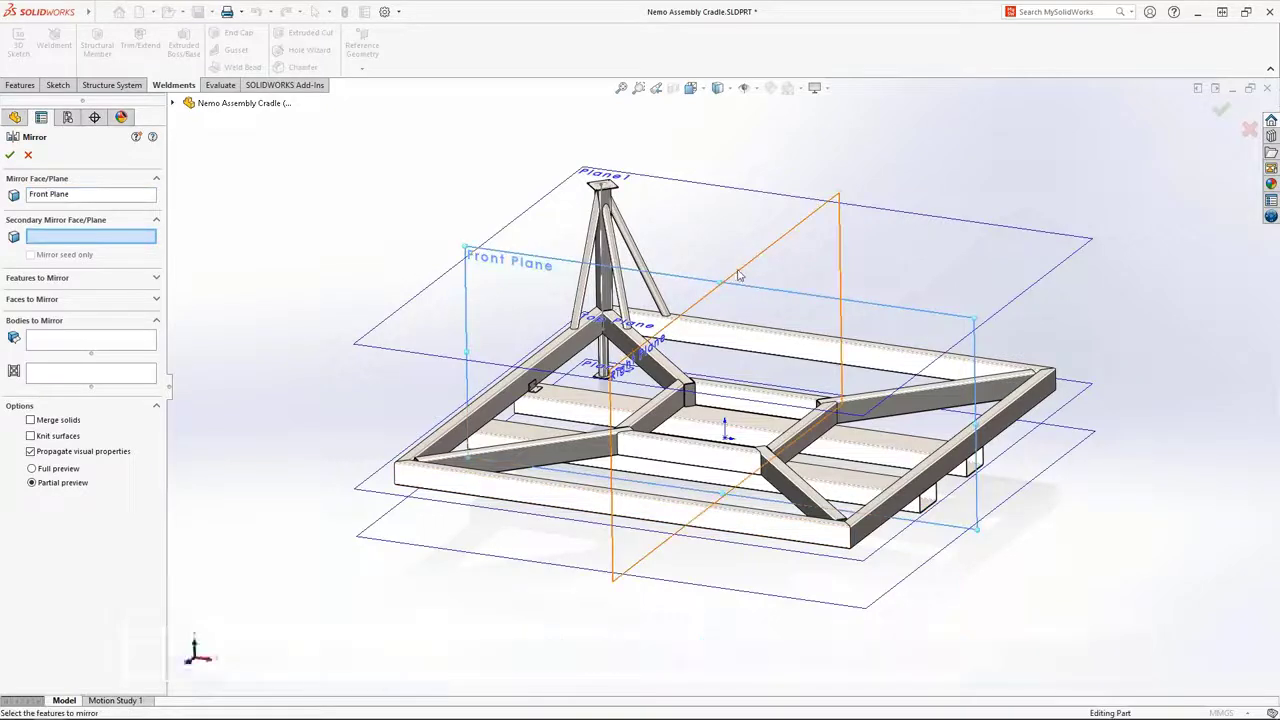
click(745, 266)
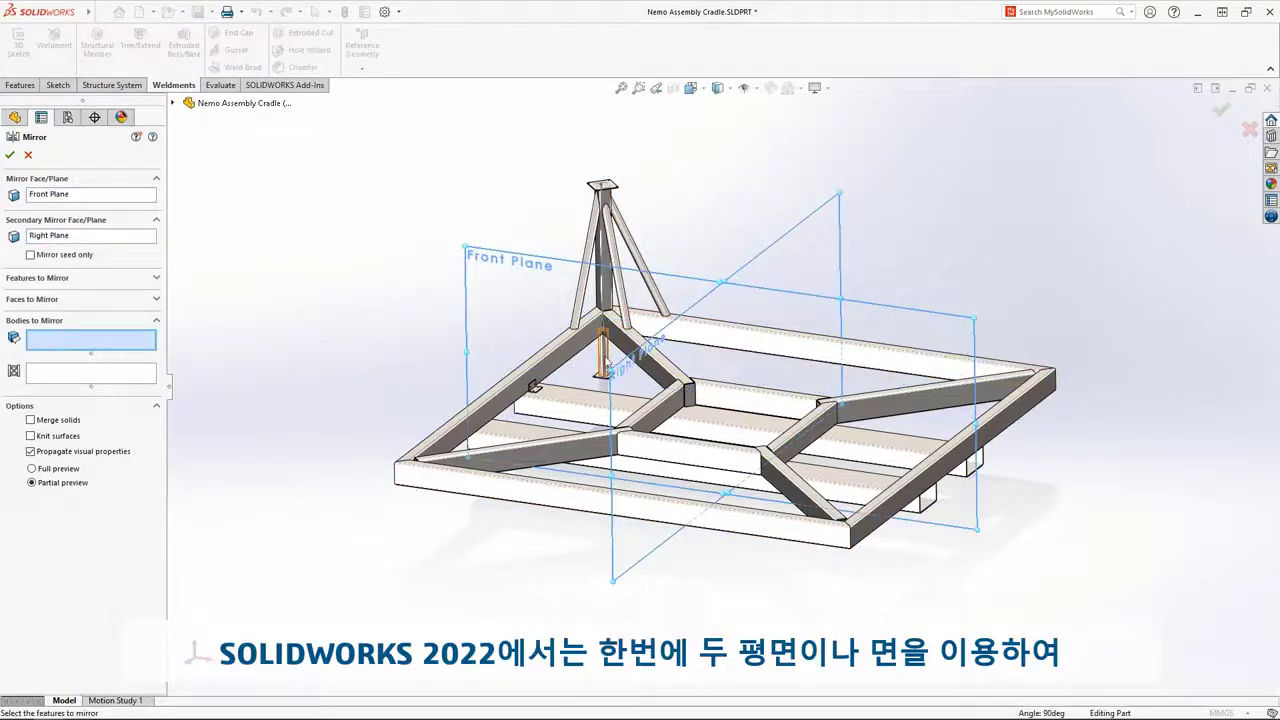
click(604, 362)
click(599, 380)
click(538, 389)
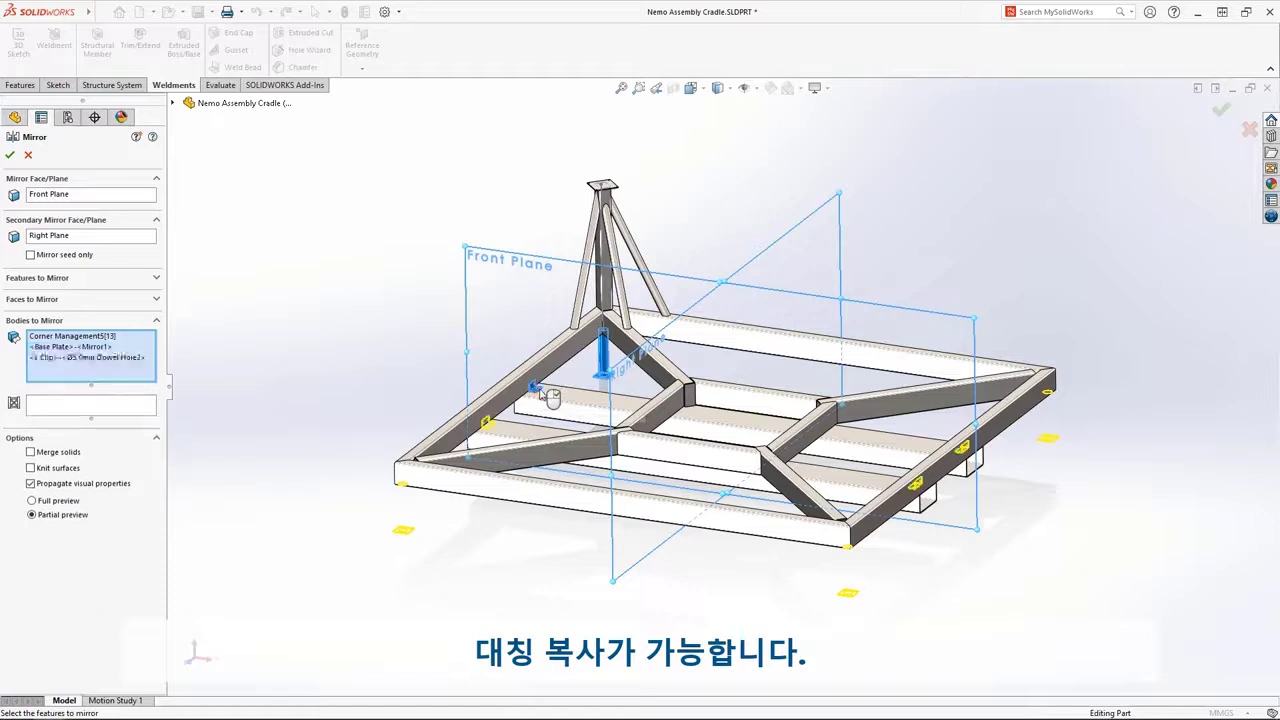
click(692, 398)
key(Return)
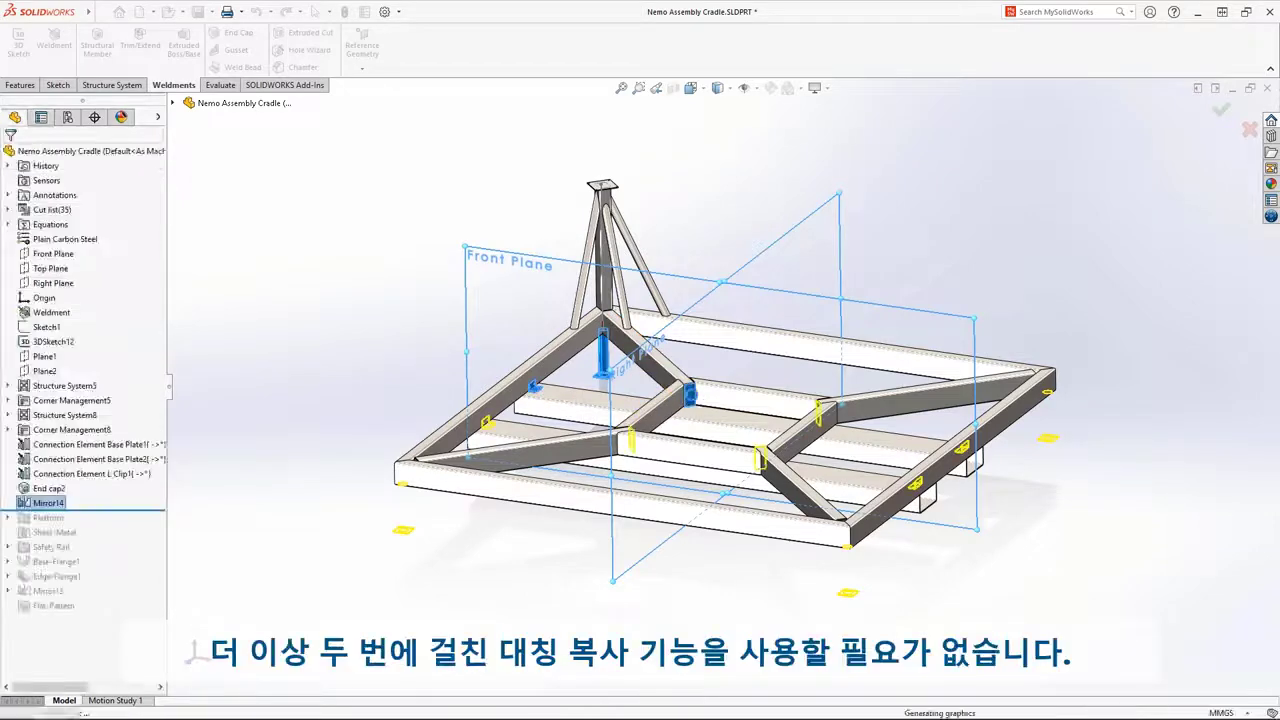
Mirror the vertical post, its braces and top plate as bodies about the Right Plane and the top plate's face.
key(s)
click(708, 456)
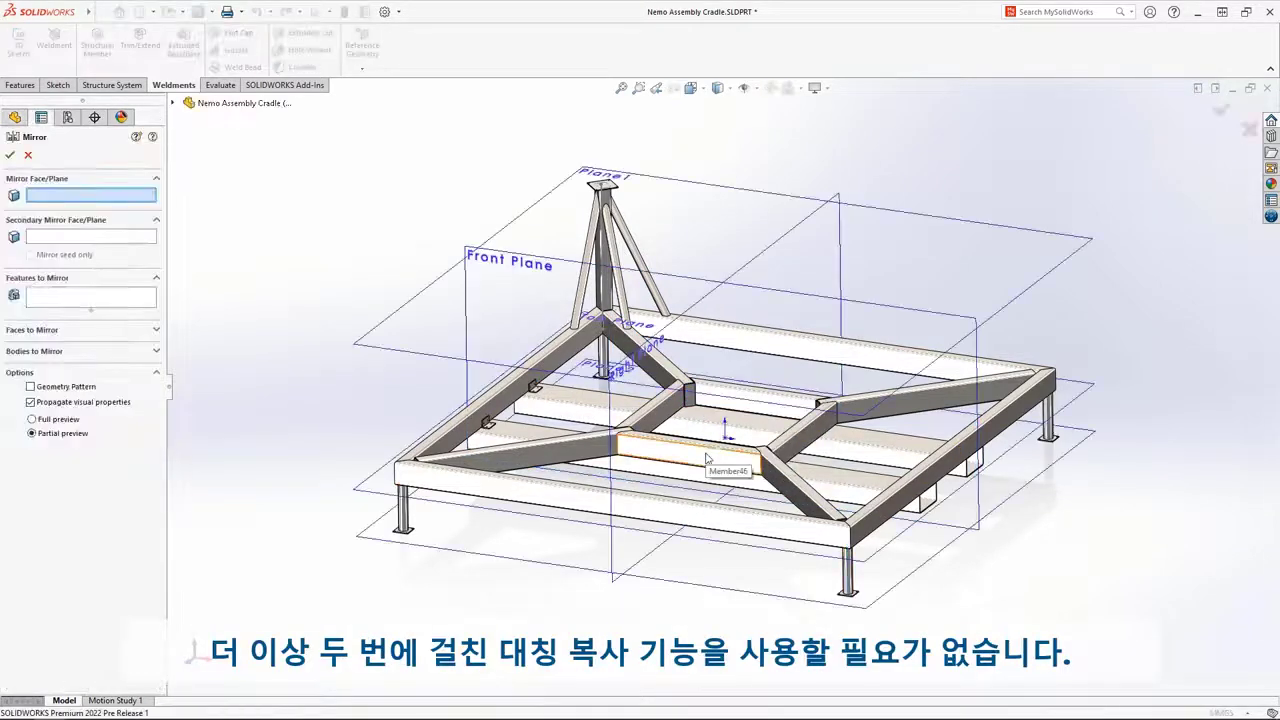
click(650, 178)
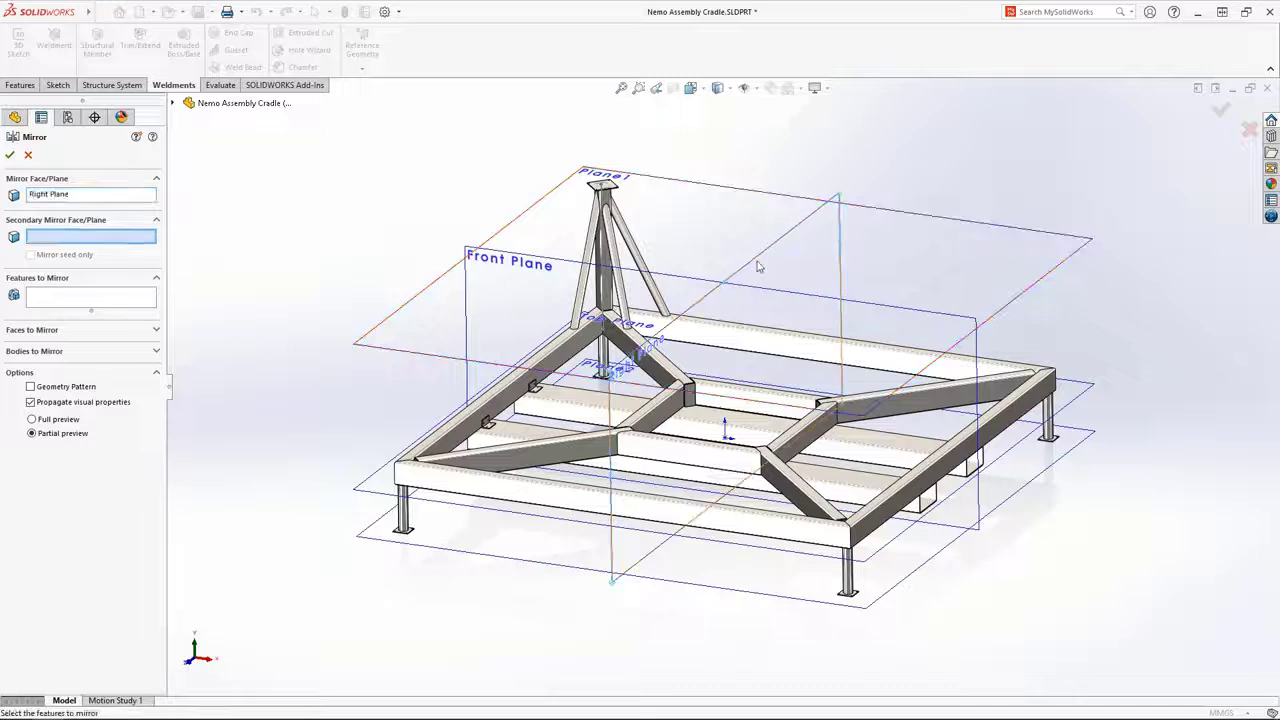
click(604, 190)
click(157, 351)
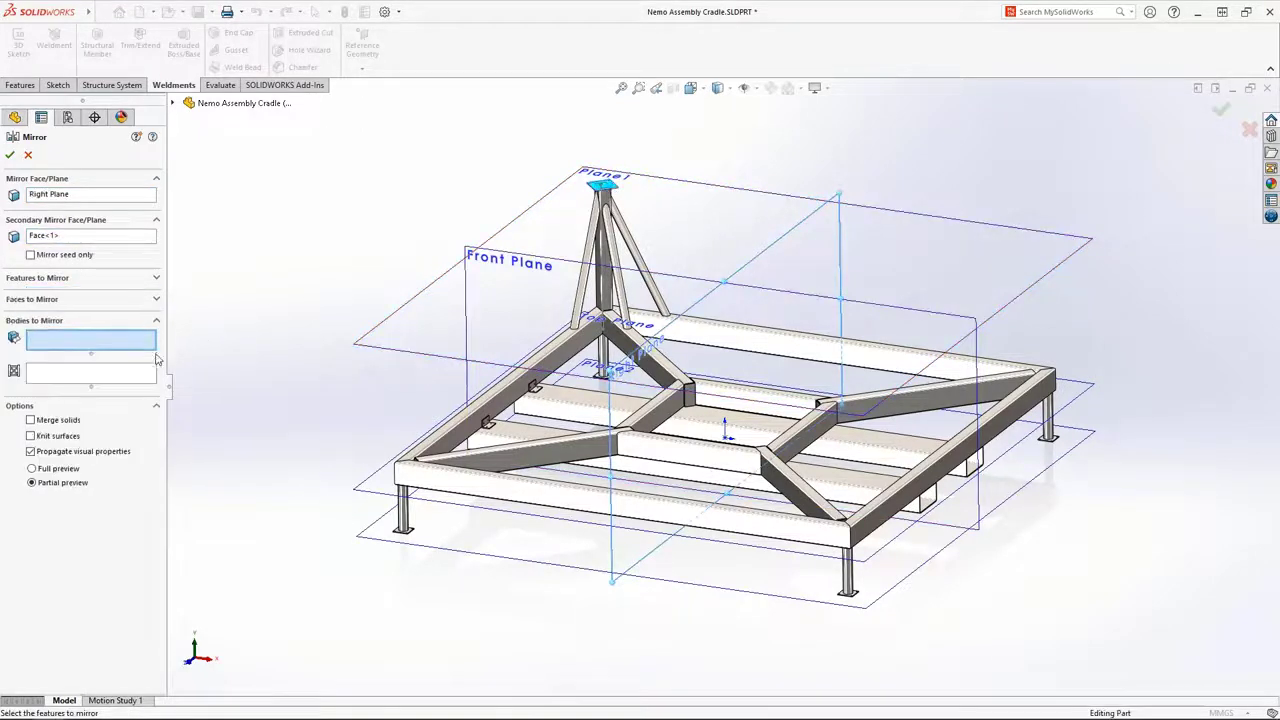
drag(503, 150, 691, 339)
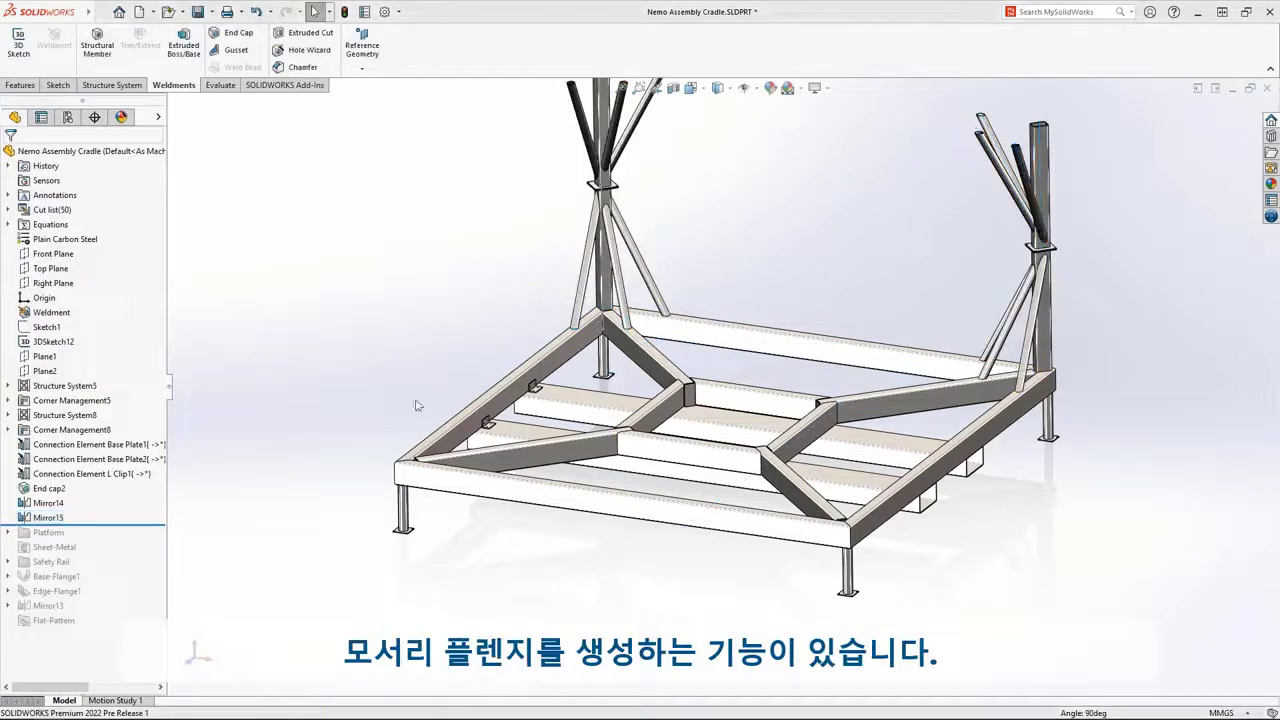
Roll the model forward past Edge-Flange1 and start an edge flange on the lower curved and straight edges of the platform's side.
drag(141, 523, 130, 592)
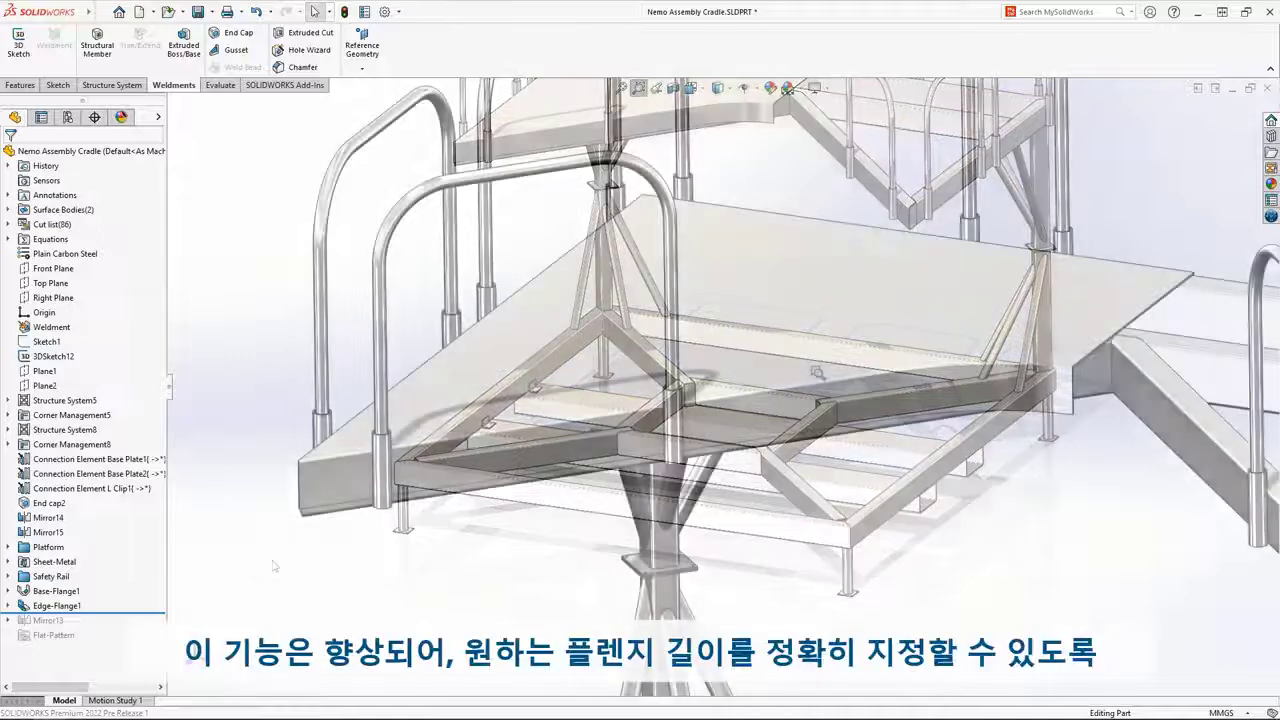
key(s)
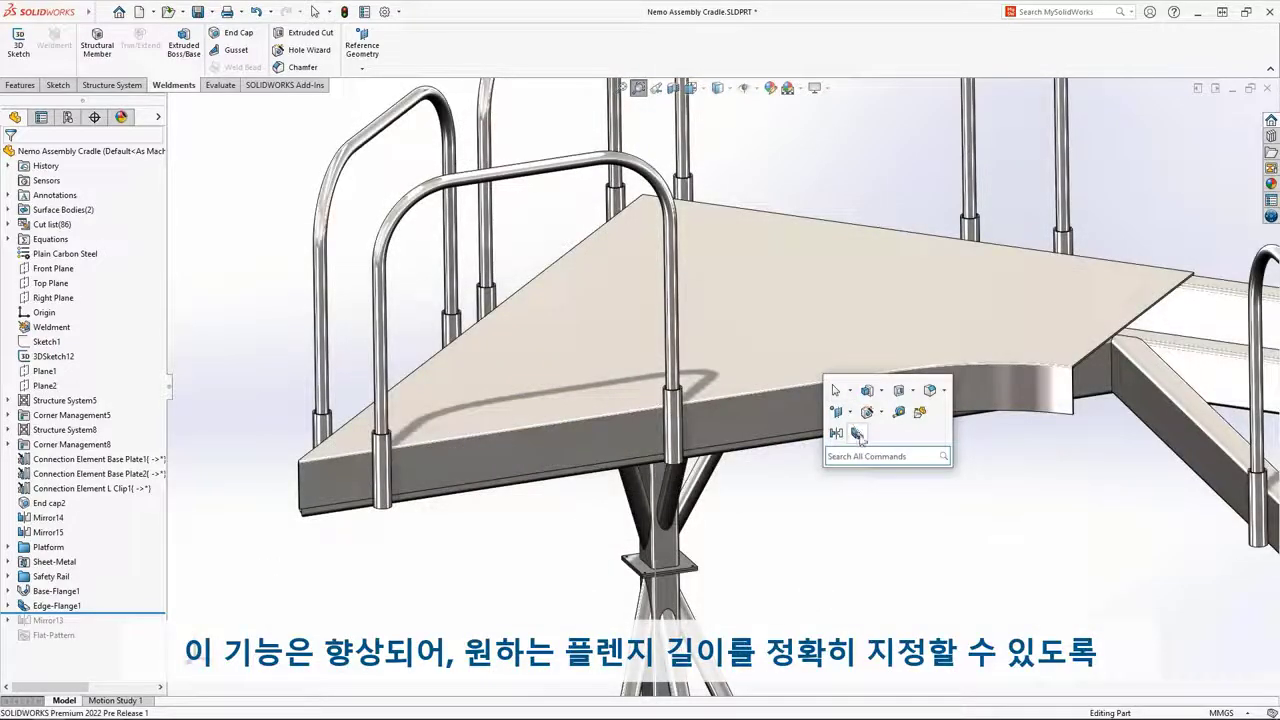
click(857, 434)
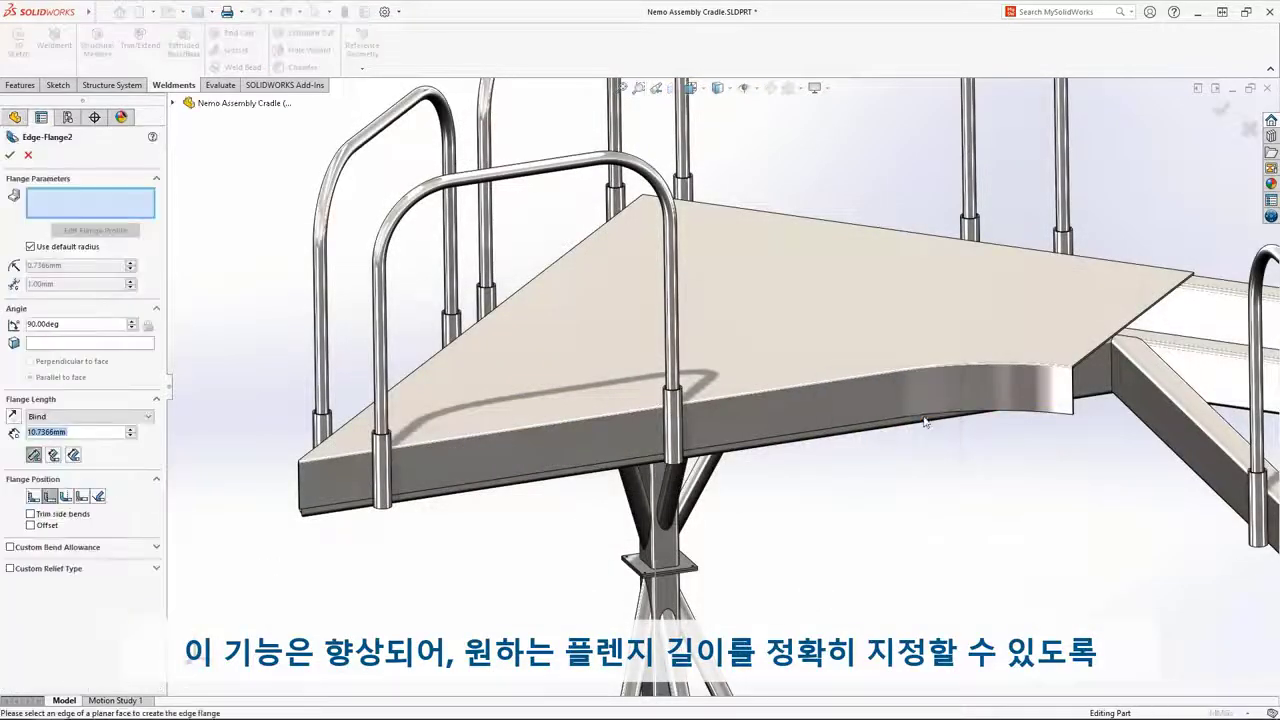
click(926, 418)
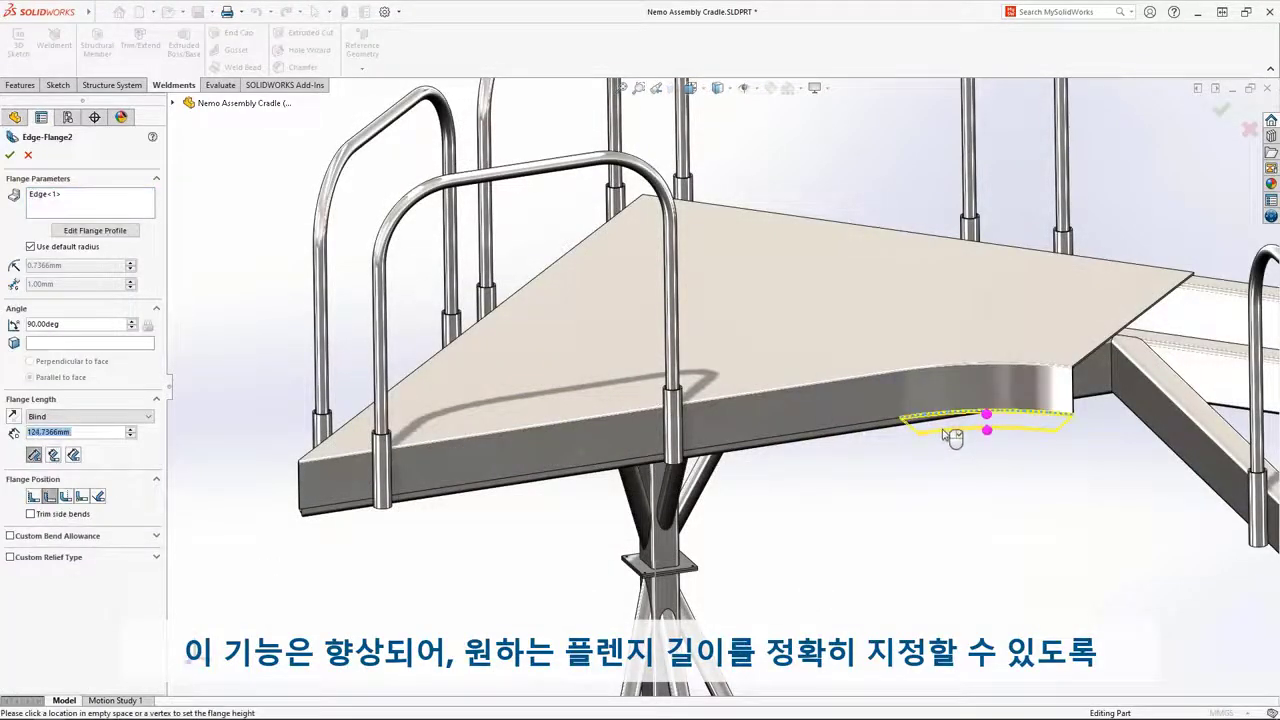
click(884, 424)
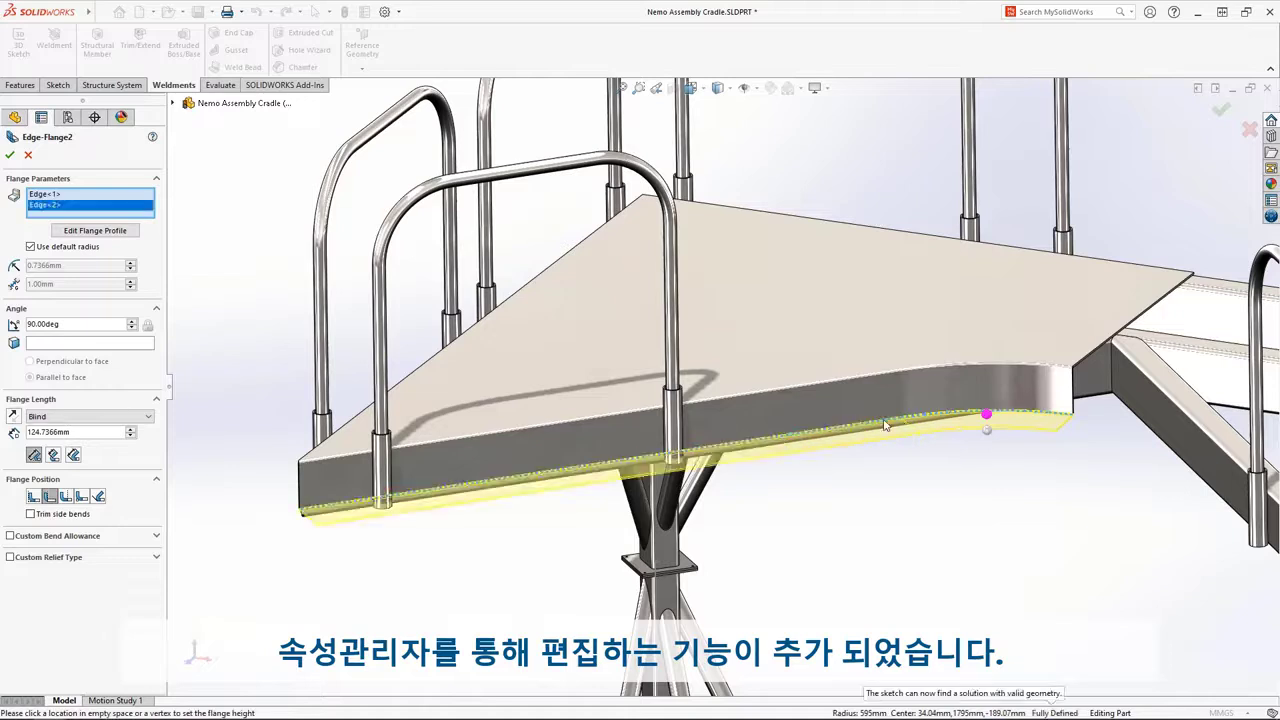
Edit the flange profile so its straight end stops just past the handrail post above the support column, and finish the flange.
click(124, 233)
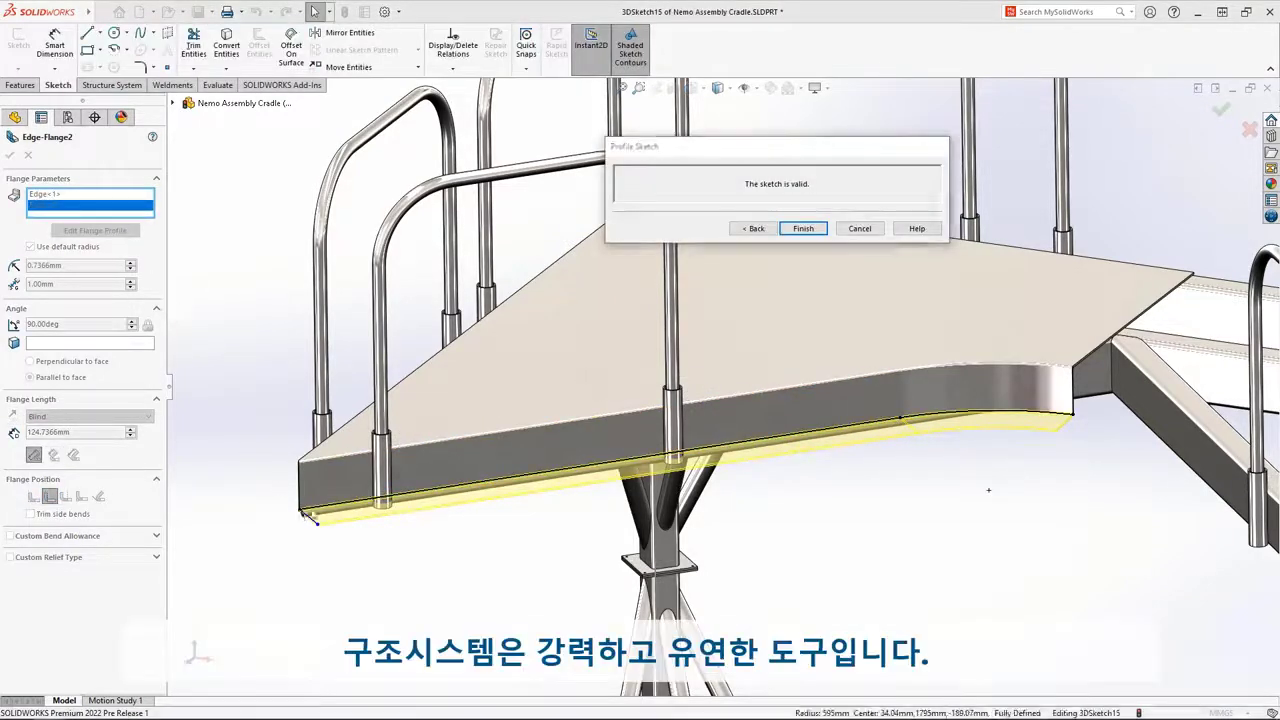
drag(303, 515, 748, 452)
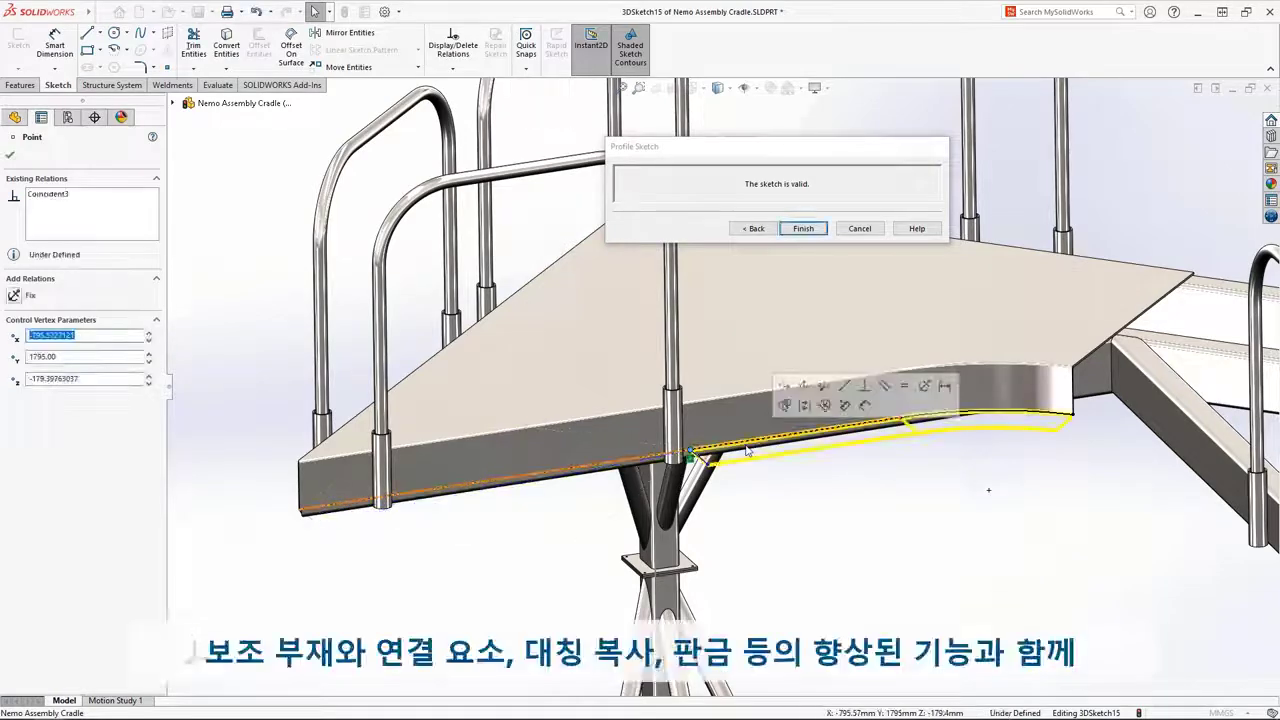
click(803, 228)
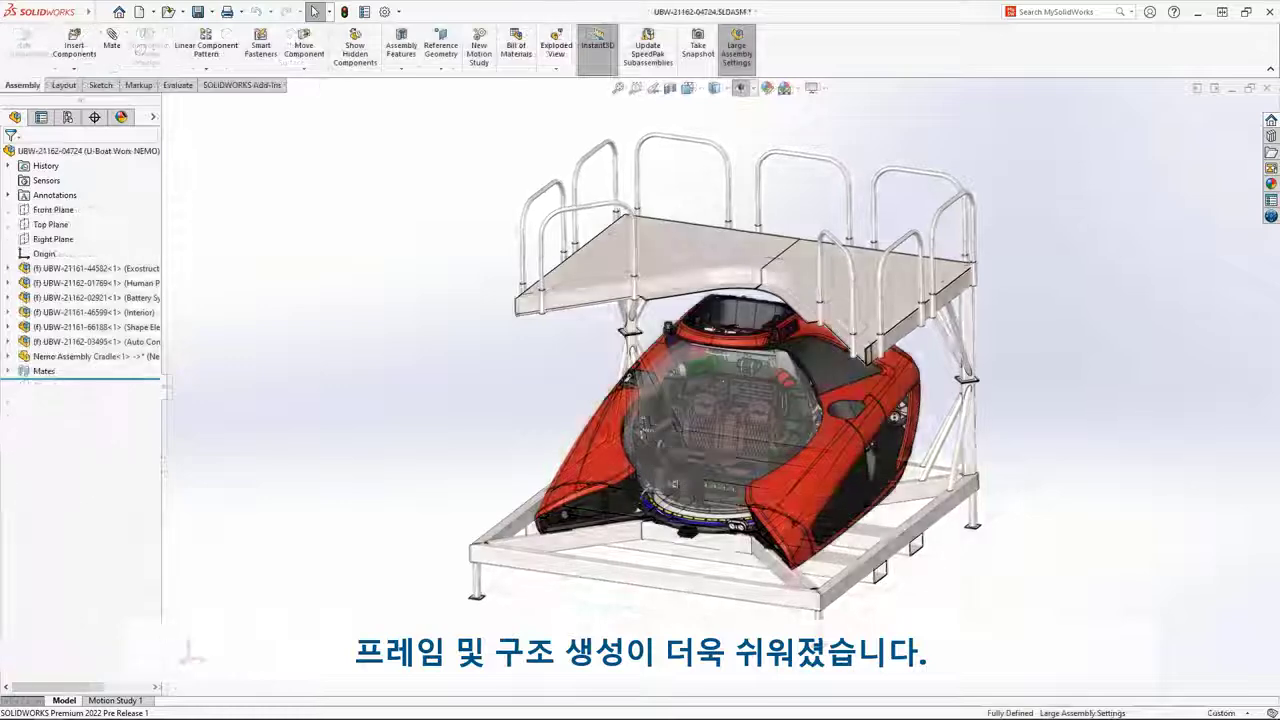
middle_drag(618, 602, 584, 603)
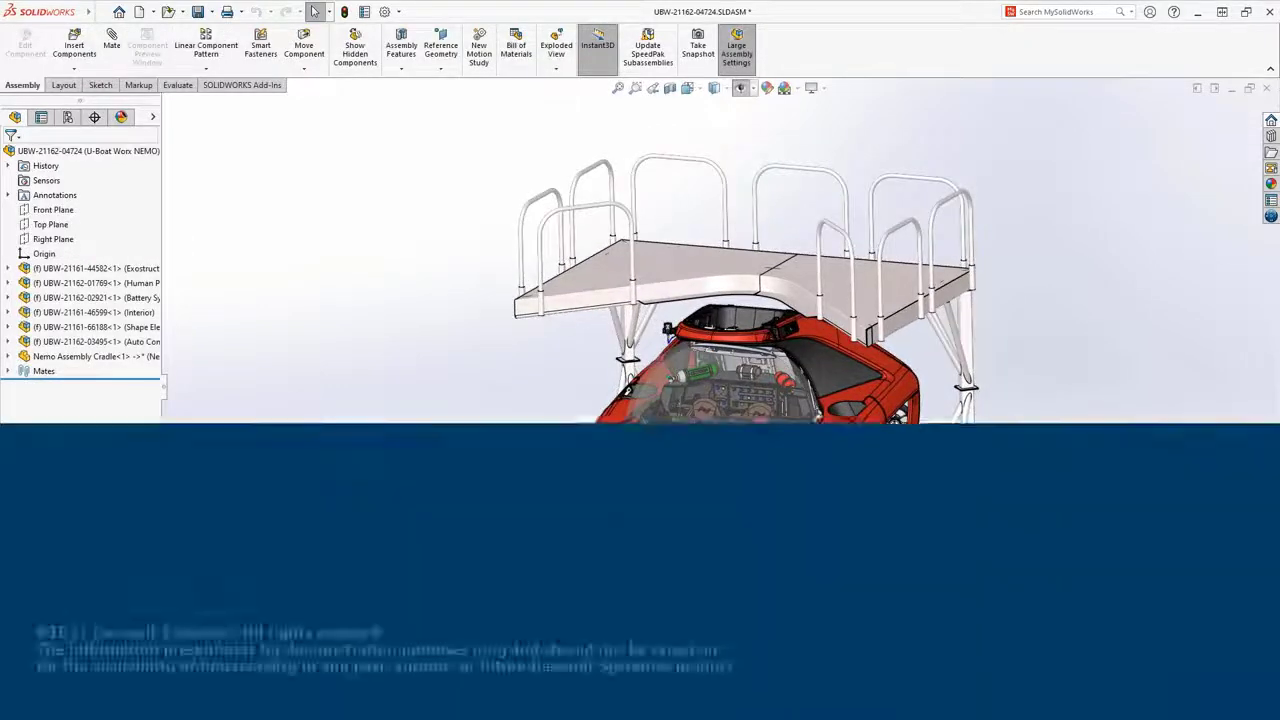